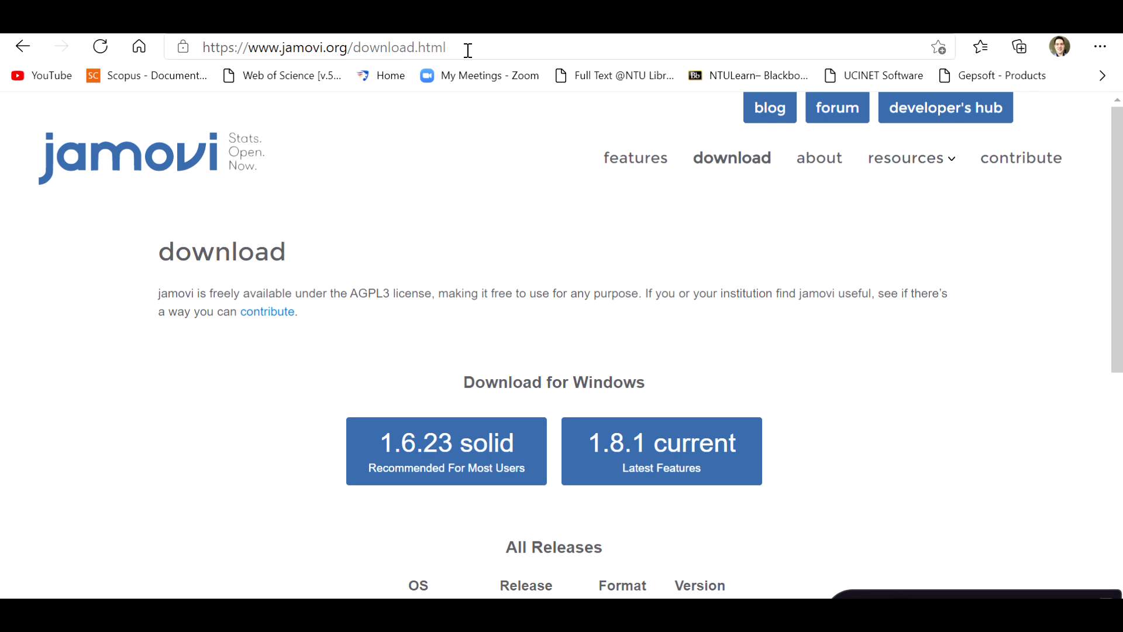
Load the Routledge page for Quantitative Data Analysis for Language Assessment Volume I and view its table of contents
left_click_drag(468, 49, 200, 54)
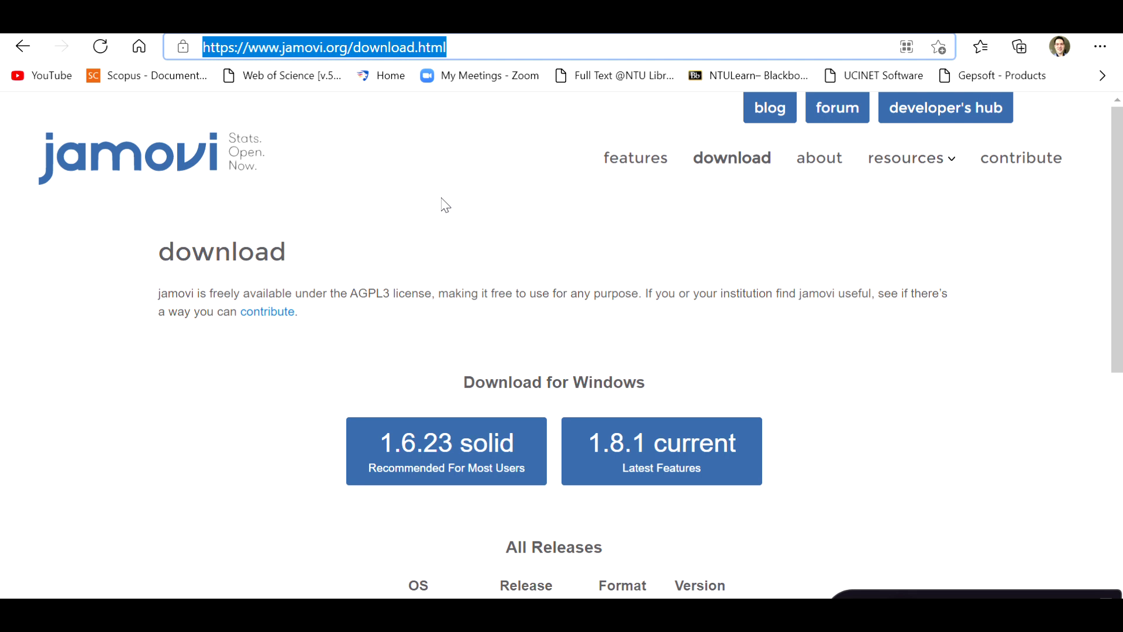
key("ctrl+v")
key("Return")
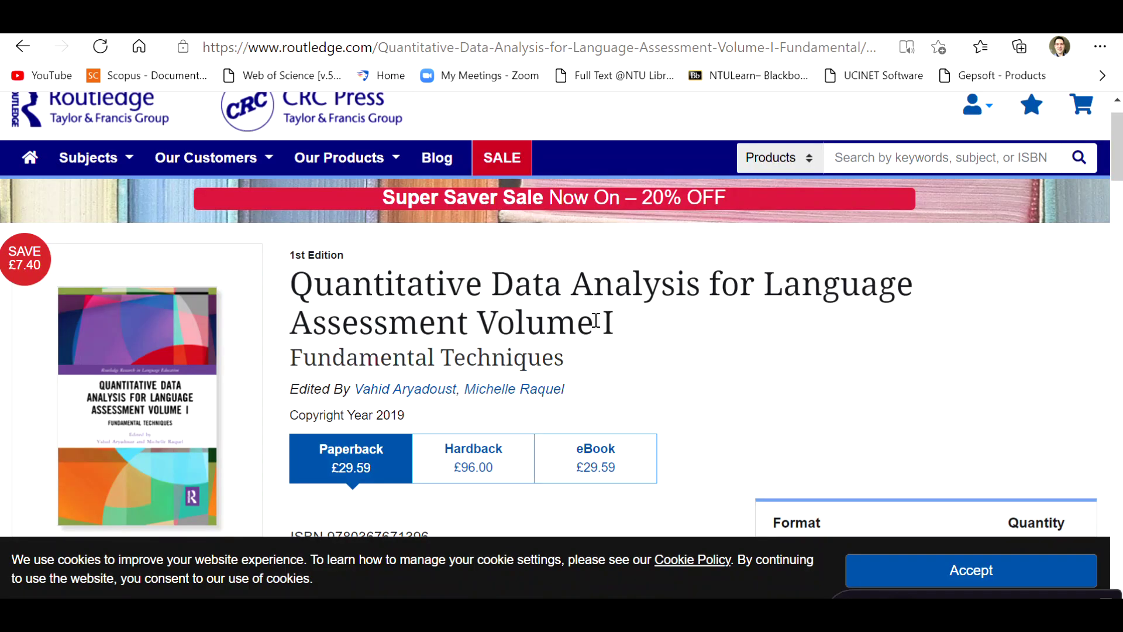
scroll(435, 416, "down", 5)
scroll(435, 409, "down", 10)
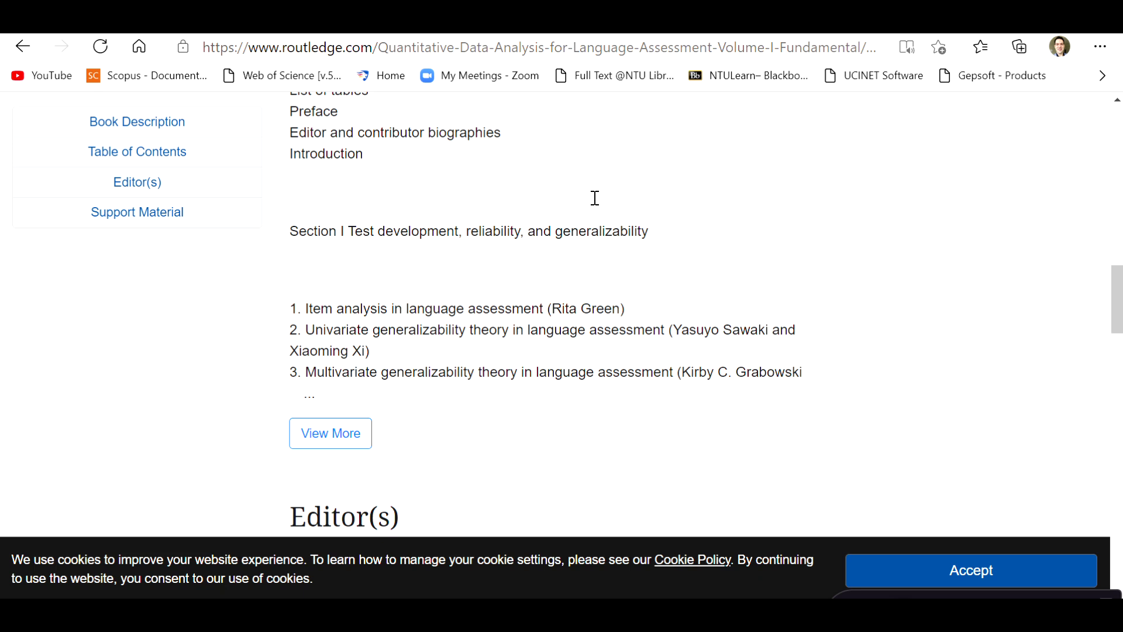
Switch to the Taylor & Francis Online article on test-taking strategies in listening assessment and view its heading
key("ctrl+Tab")
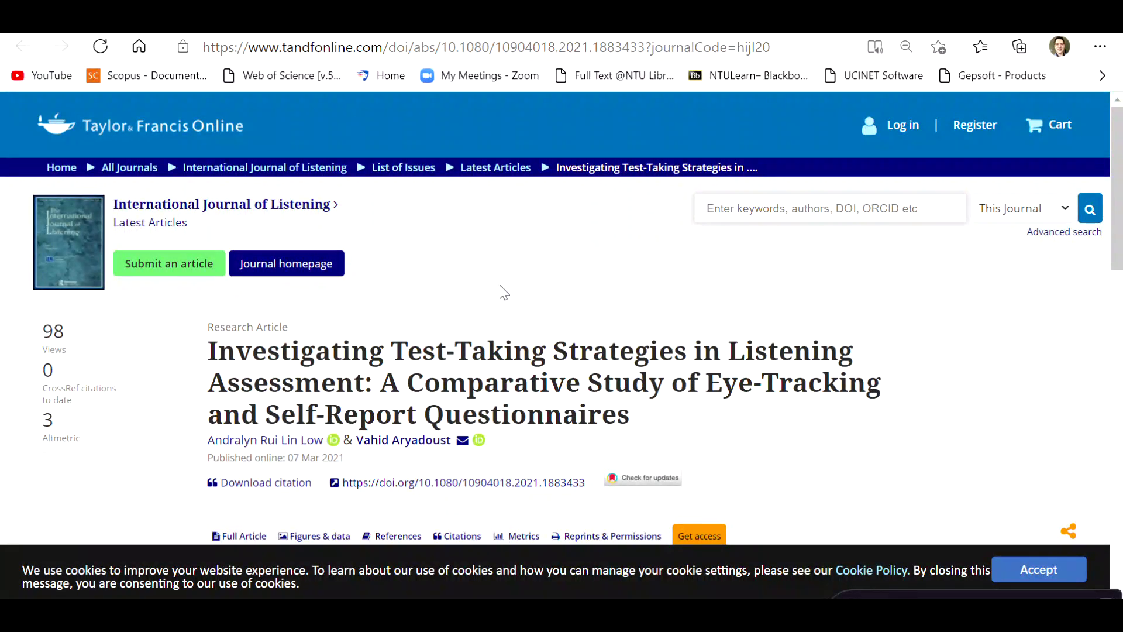
scroll(539, 328, "down", 1)
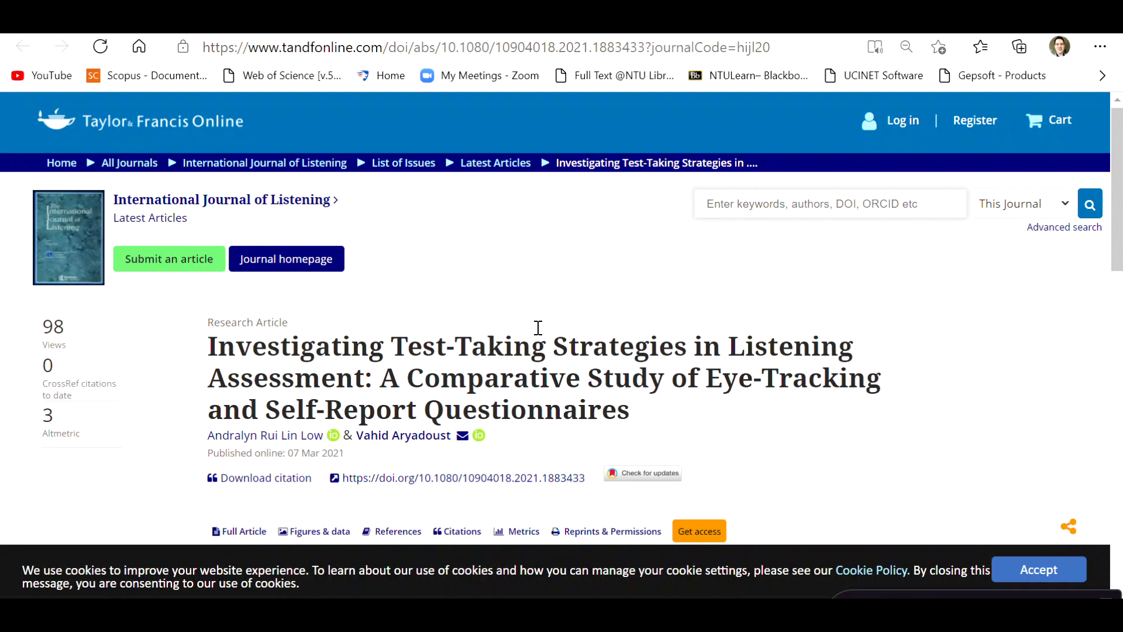
scroll(538, 328, "down", 1)
scroll(538, 328, "up", 1)
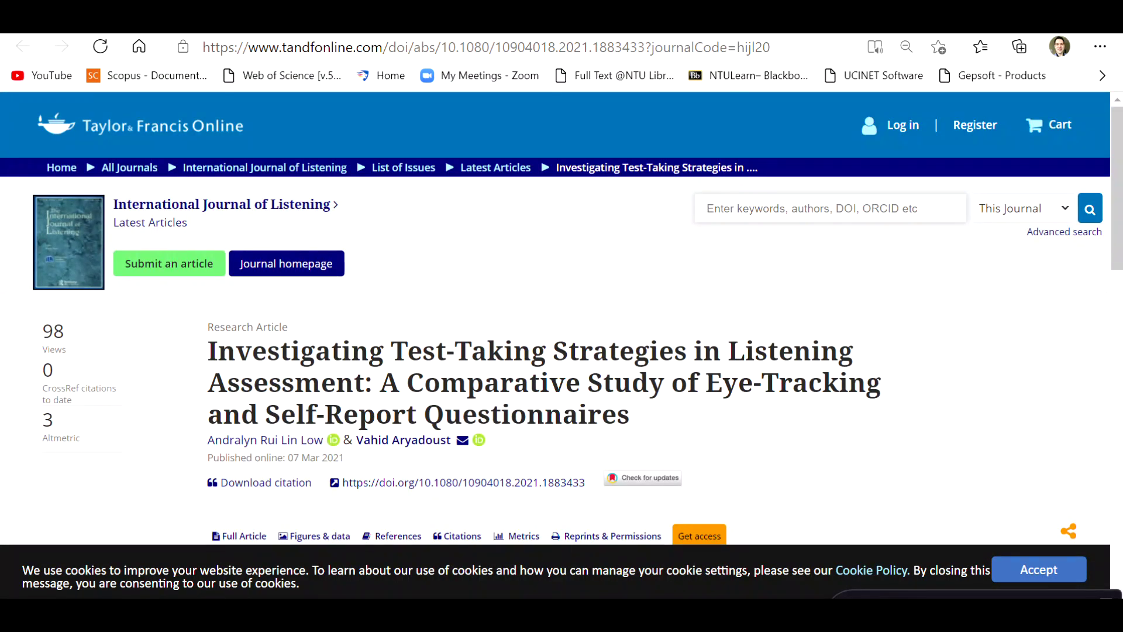
Switch to jamovi, open the jamovi library and view its Sideload, Installed and Available sections
left_click(571, 546)
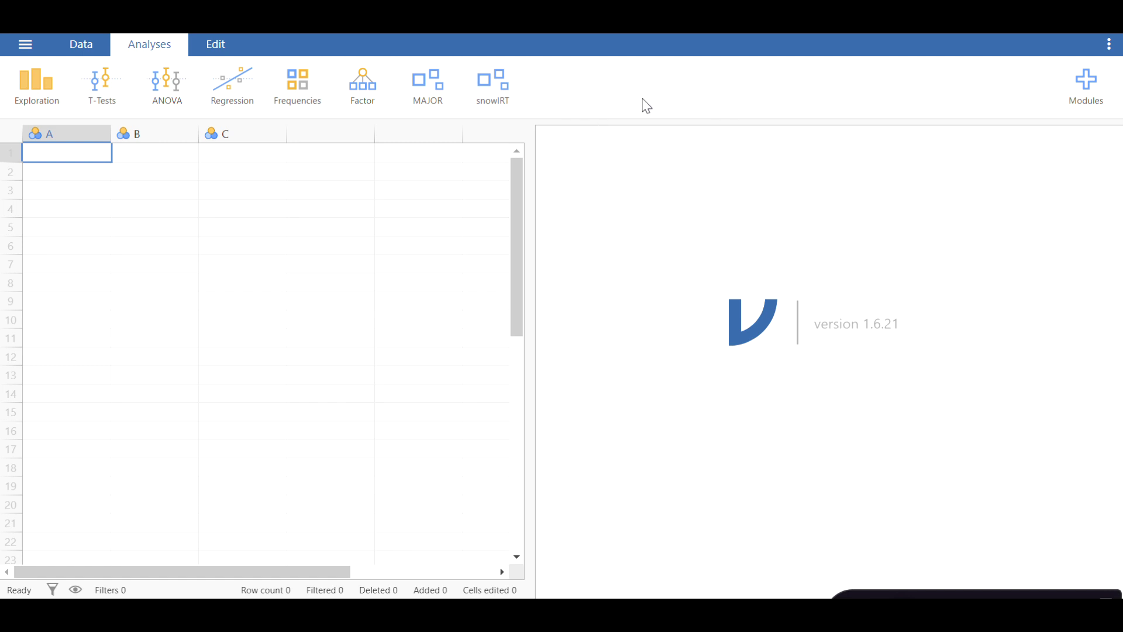
left_click(1089, 100)
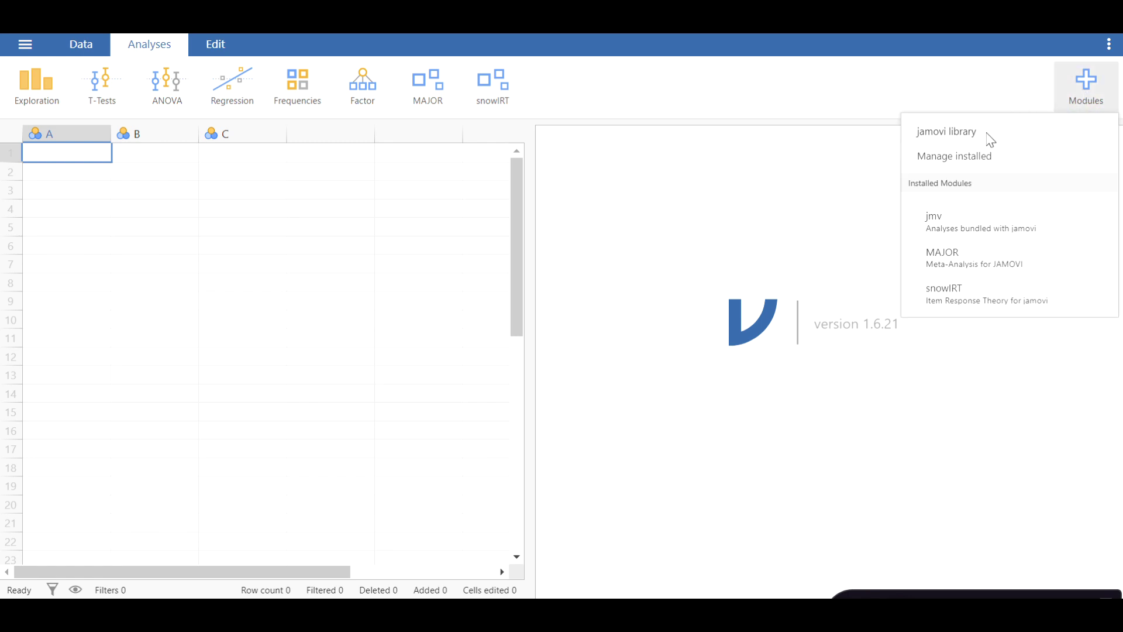
left_click(990, 138)
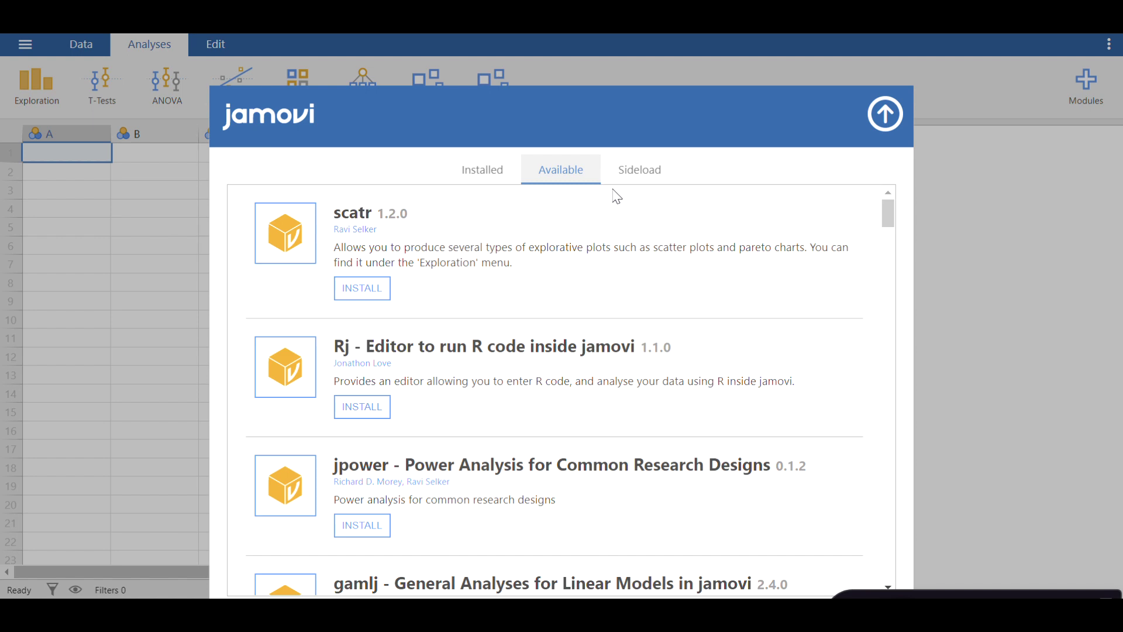
left_click(640, 178)
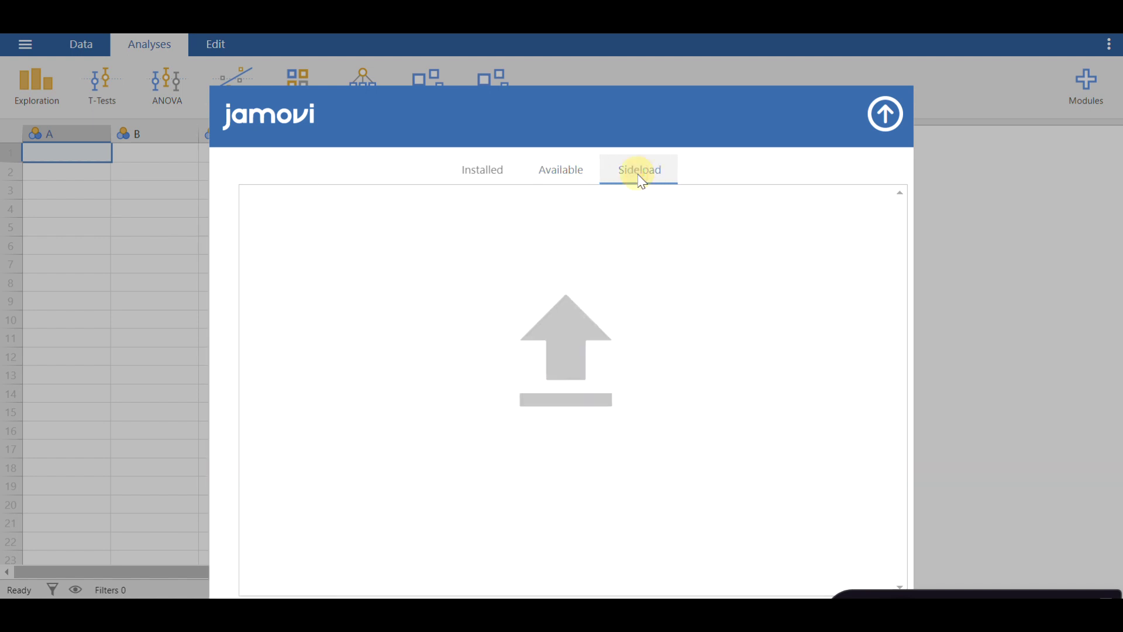
left_click(562, 177)
left_click(486, 173)
left_click(549, 170)
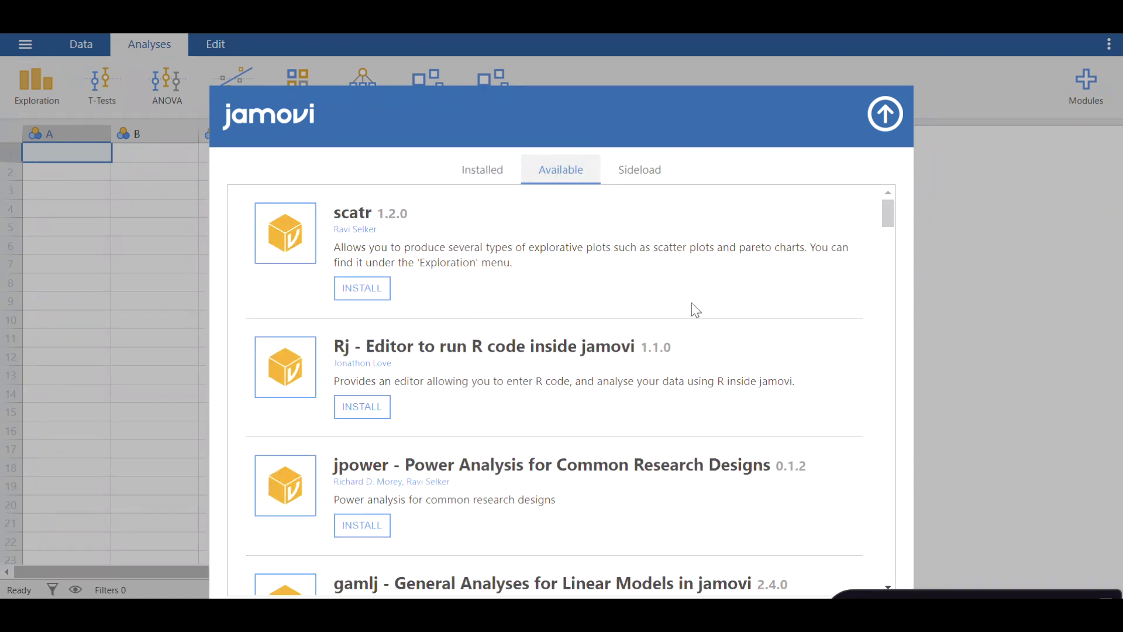
Browse the available modules, review the installed ones, and close the module library
scroll(697, 311, "down", 10)
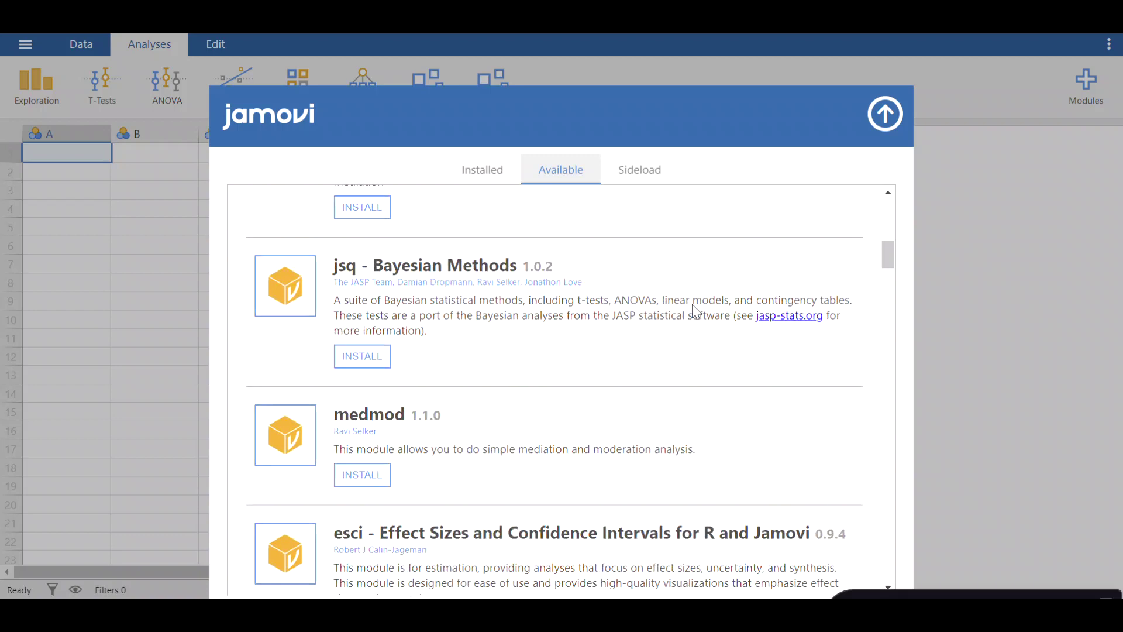
scroll(696, 312, "down", 10)
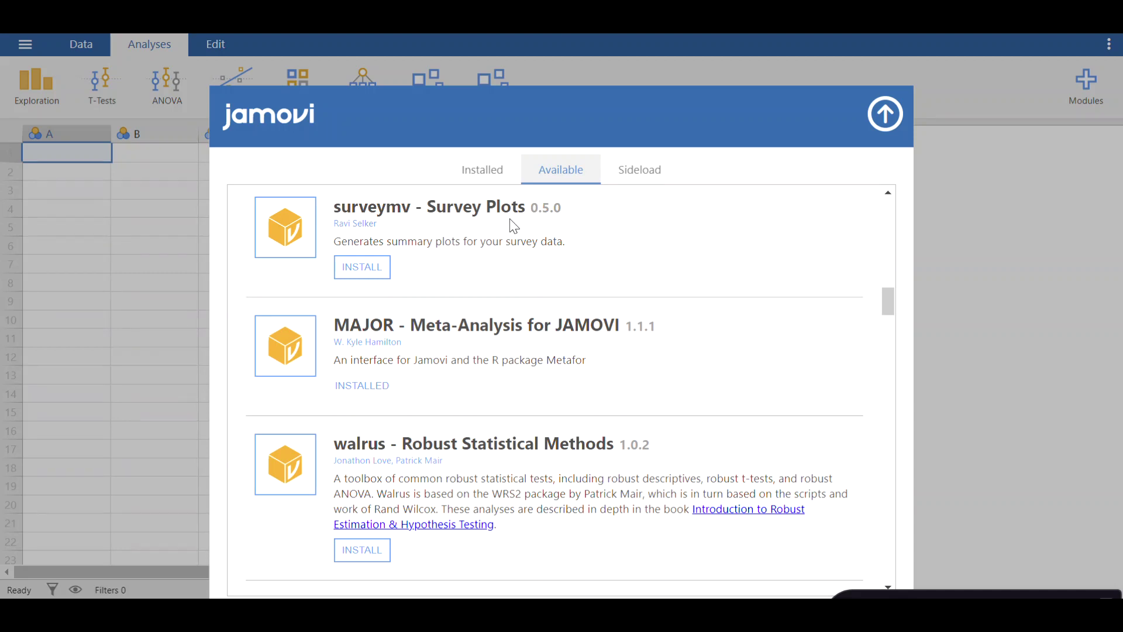
left_click(491, 172)
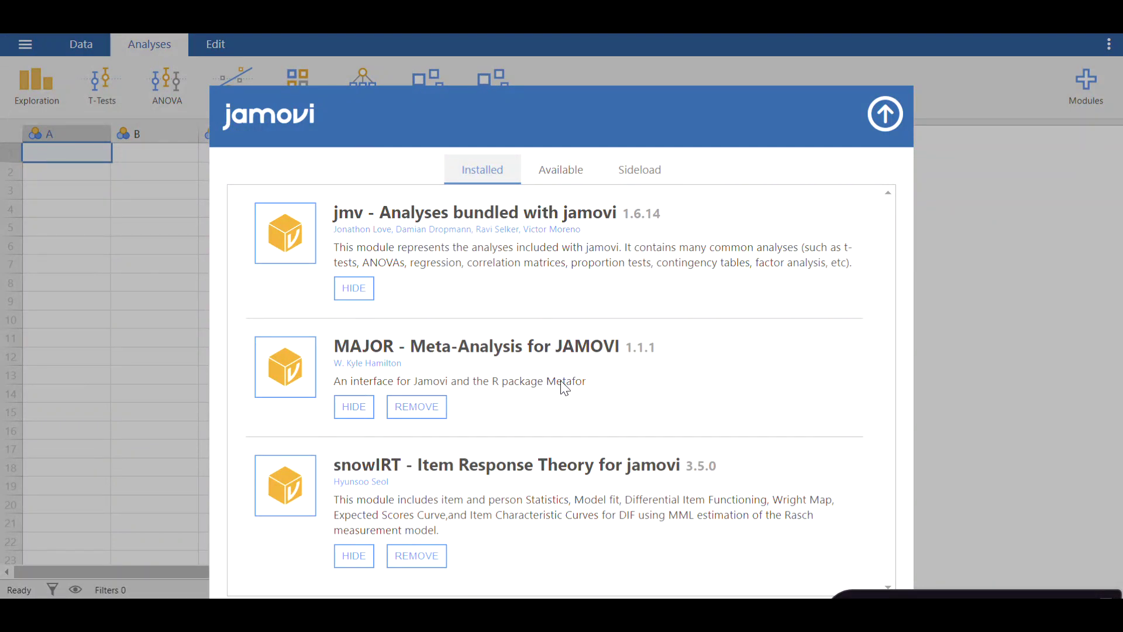
left_click(889, 118)
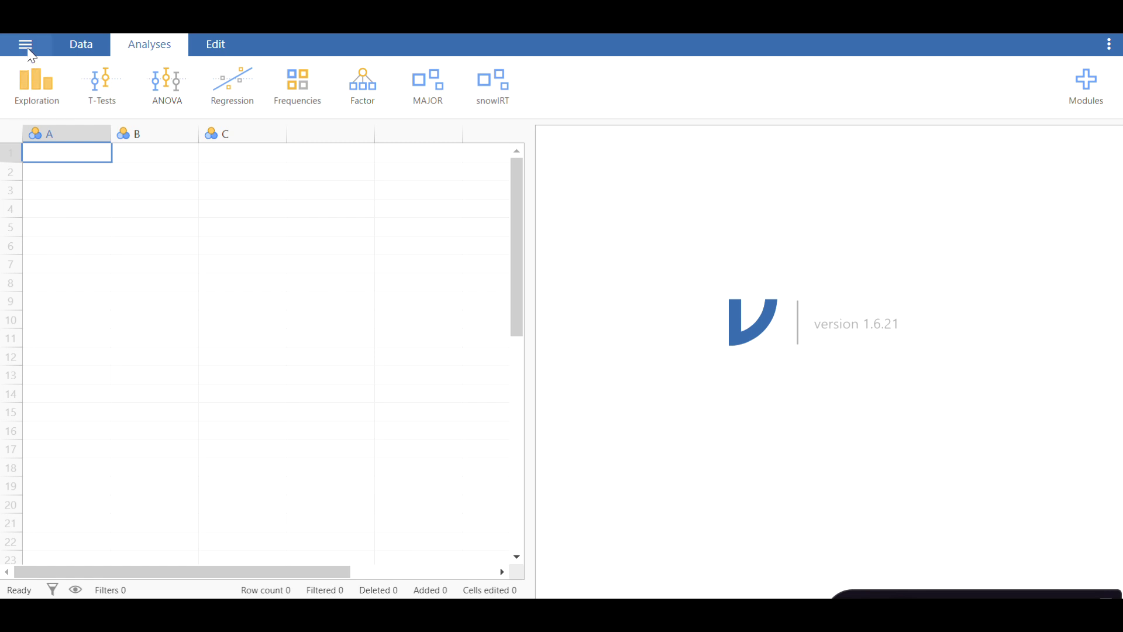
Compare the two places data can be opened from, This PC and the Data Library
left_click(30, 51)
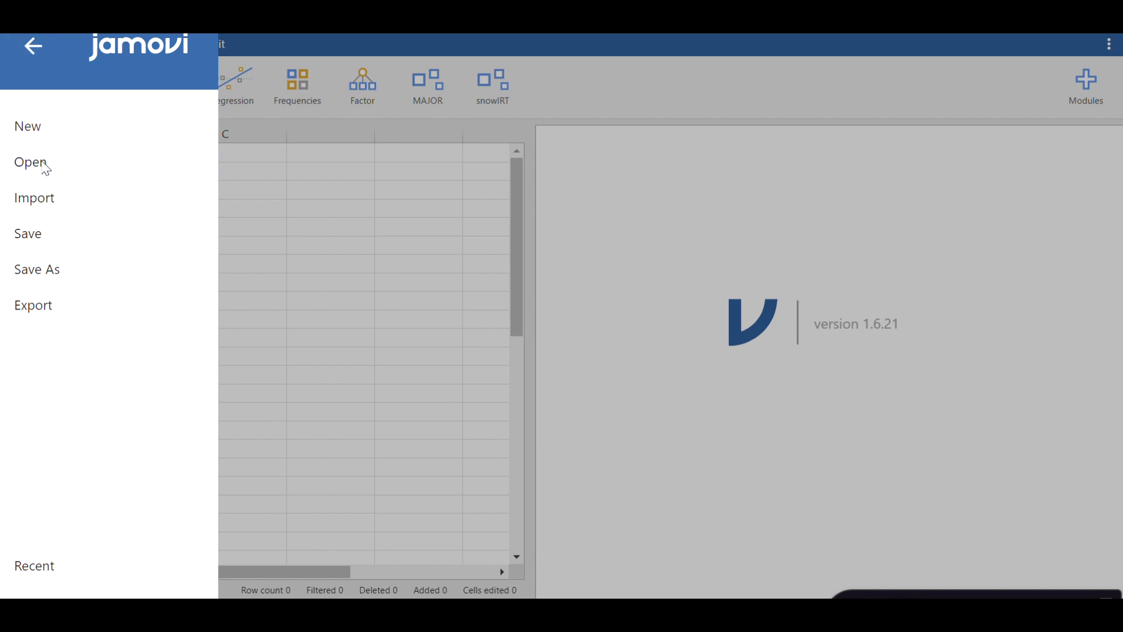
left_click(46, 169)
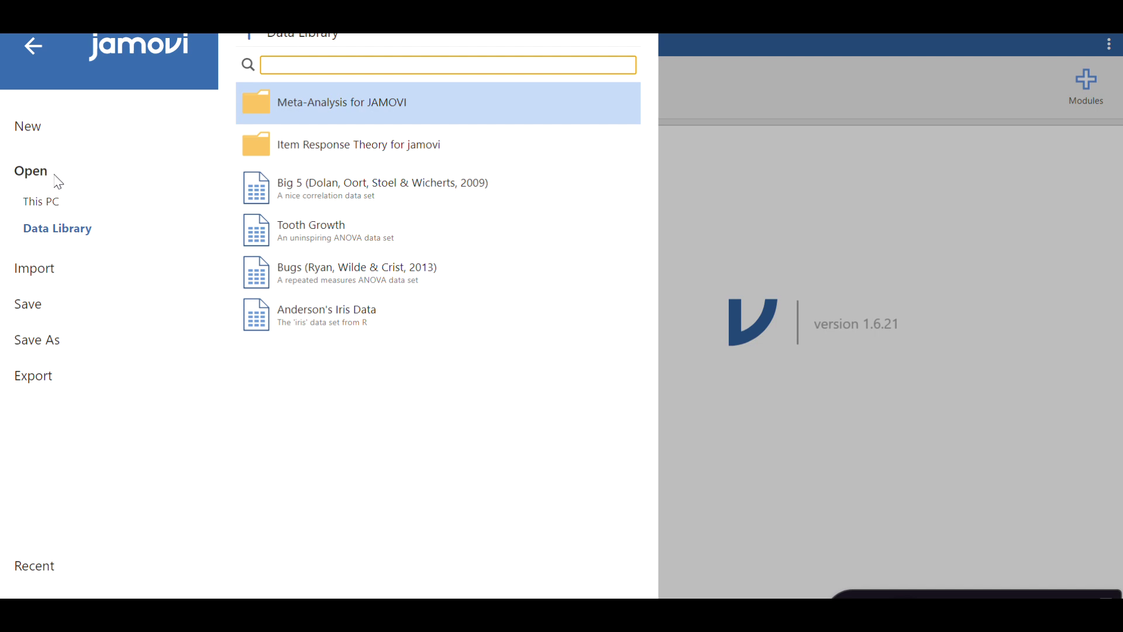
left_click(59, 209)
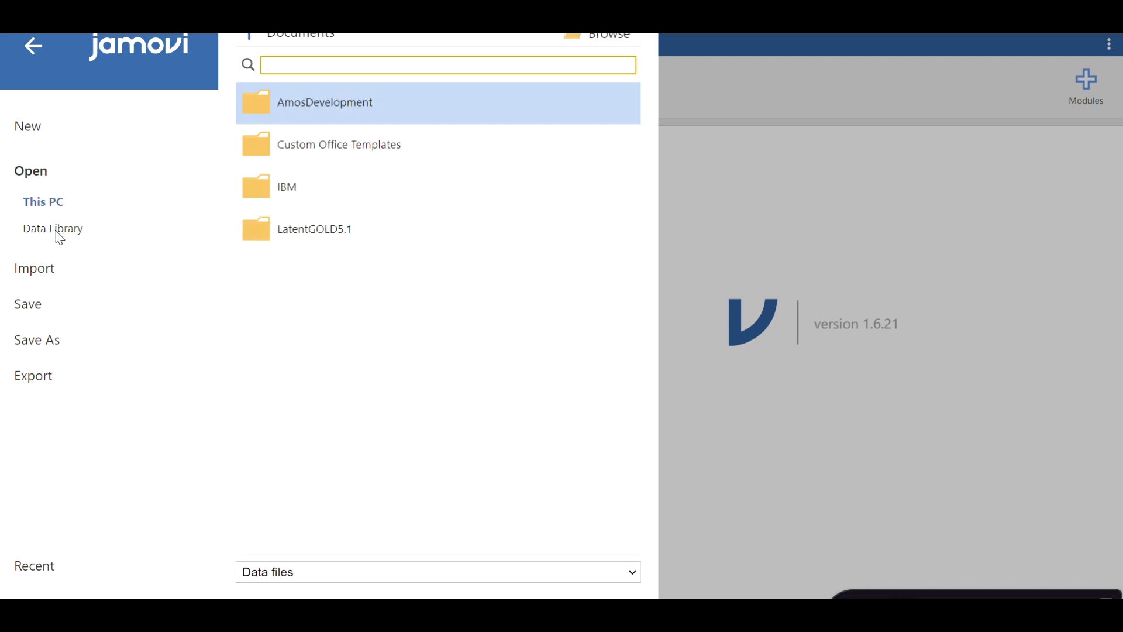
left_click(58, 236)
left_click(59, 208)
Browse this PC for a data file and view the file types that can be opened
left_click(601, 44)
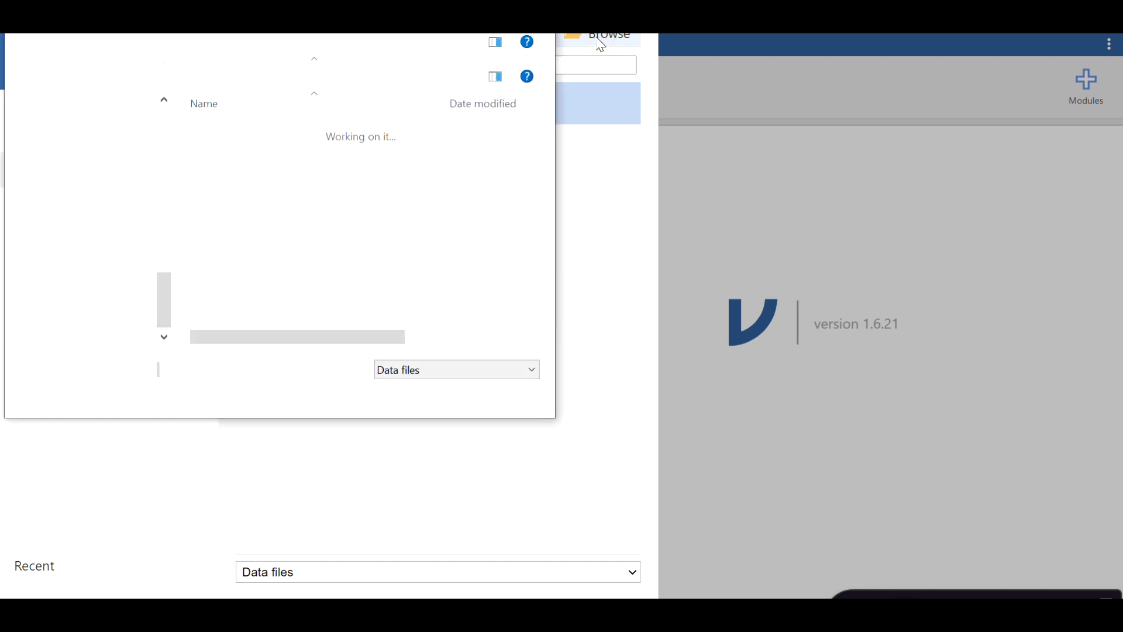
left_click_drag(369, 17, 494, 97)
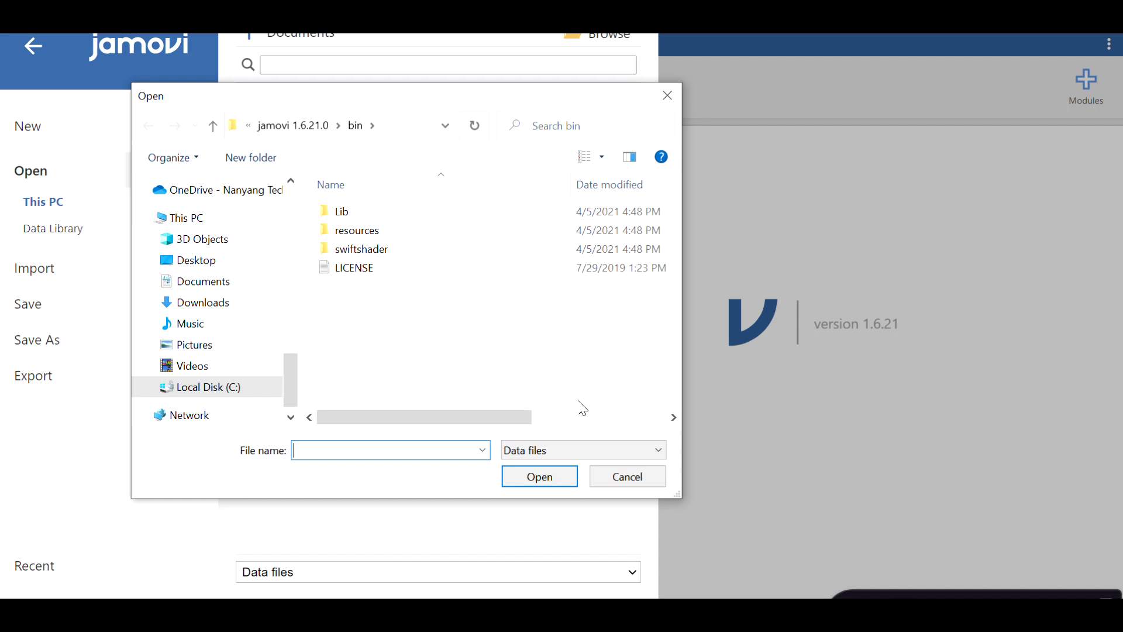
left_click(575, 454)
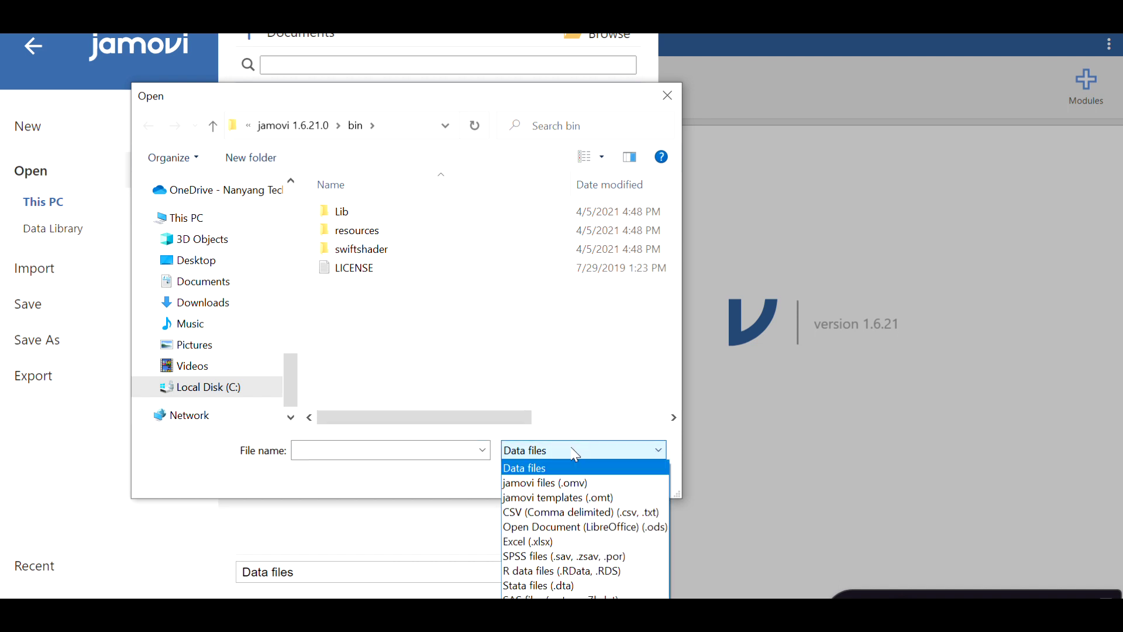
left_click(522, 109)
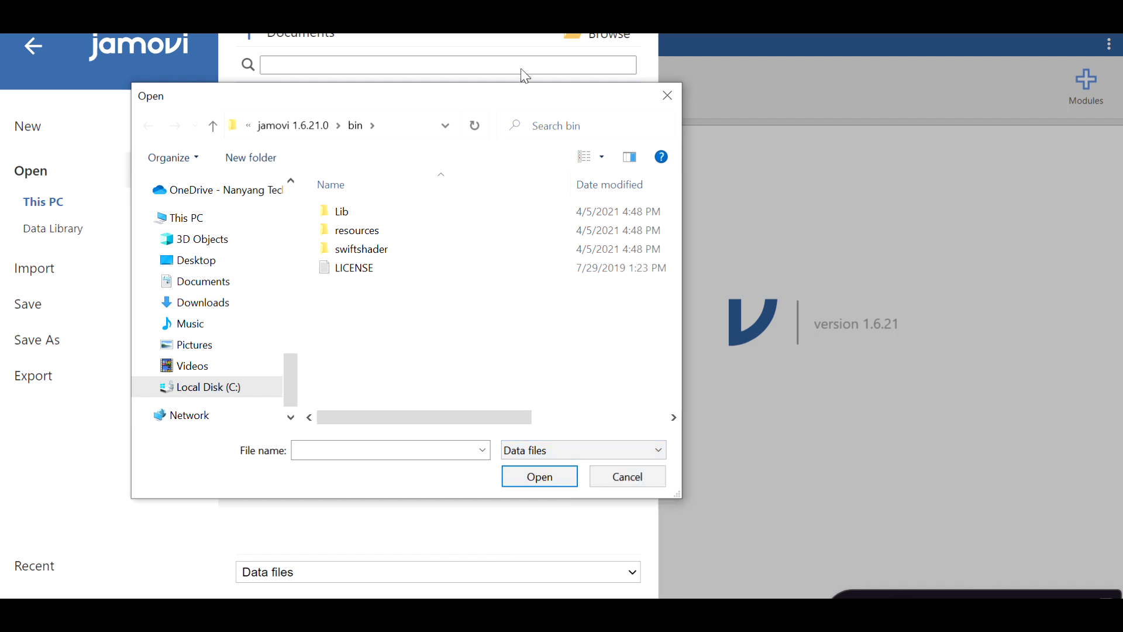
left_click_drag(516, 108, 530, 66)
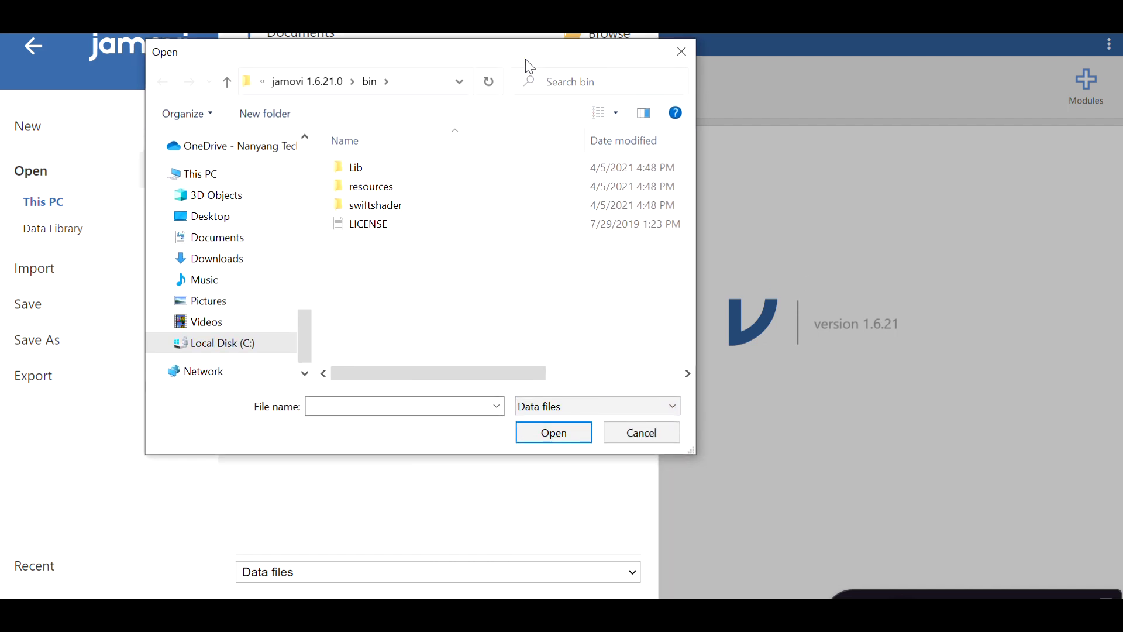
Limit the file browser to SPSS files (.sav, .zsav, .por), view the folder path, and close it without opening a file
left_click(626, 409)
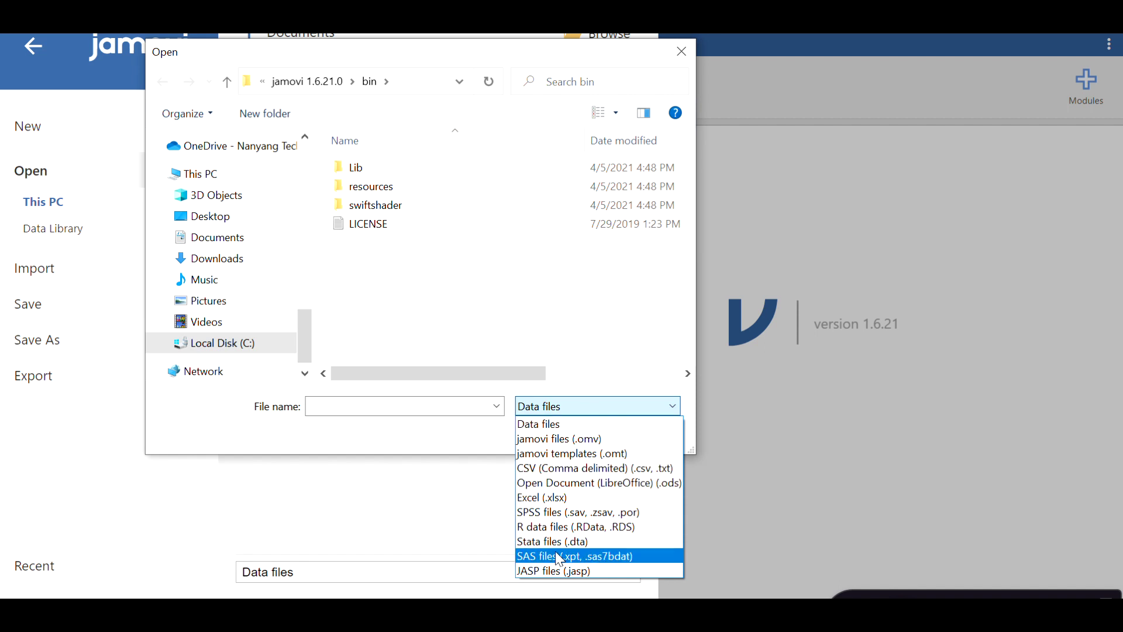
left_click(556, 513)
left_click(460, 81)
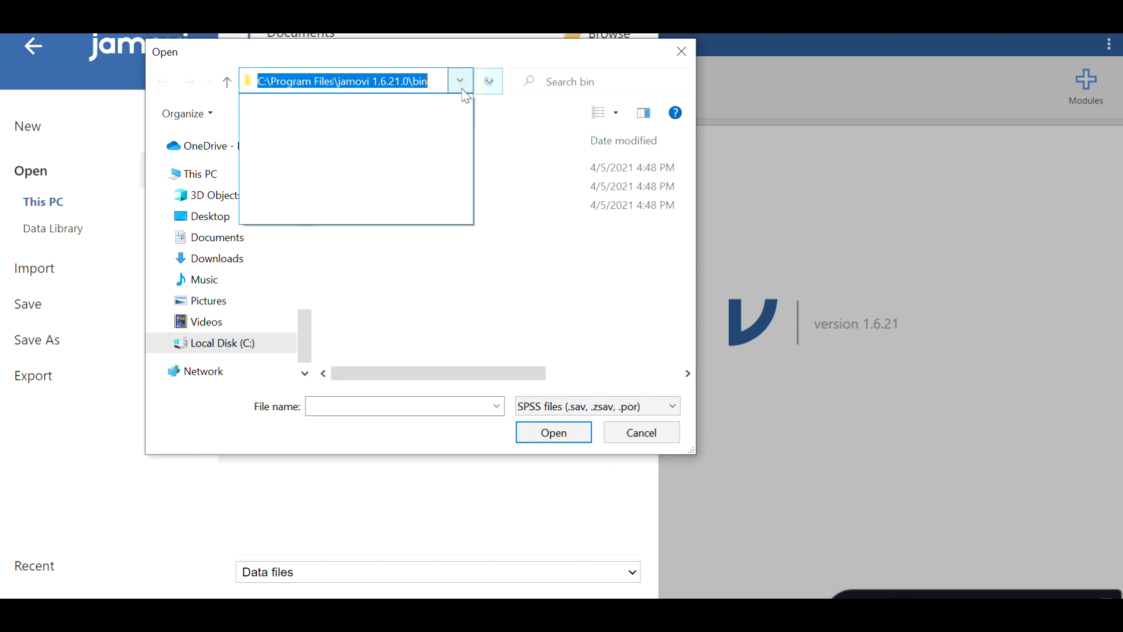
left_click(544, 284)
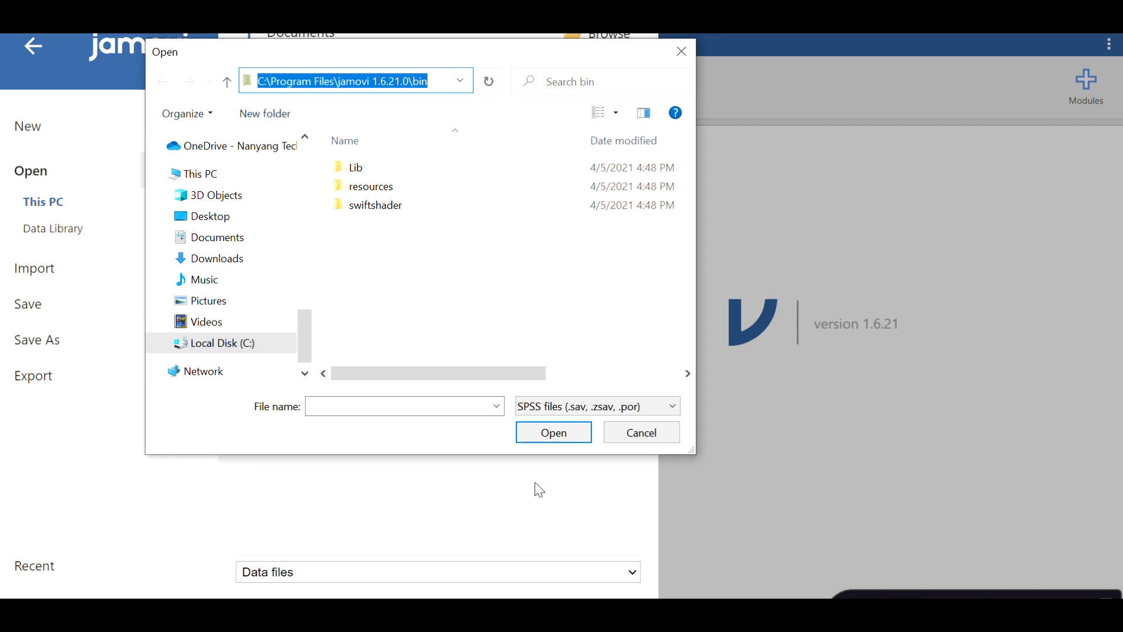
left_click(639, 436)
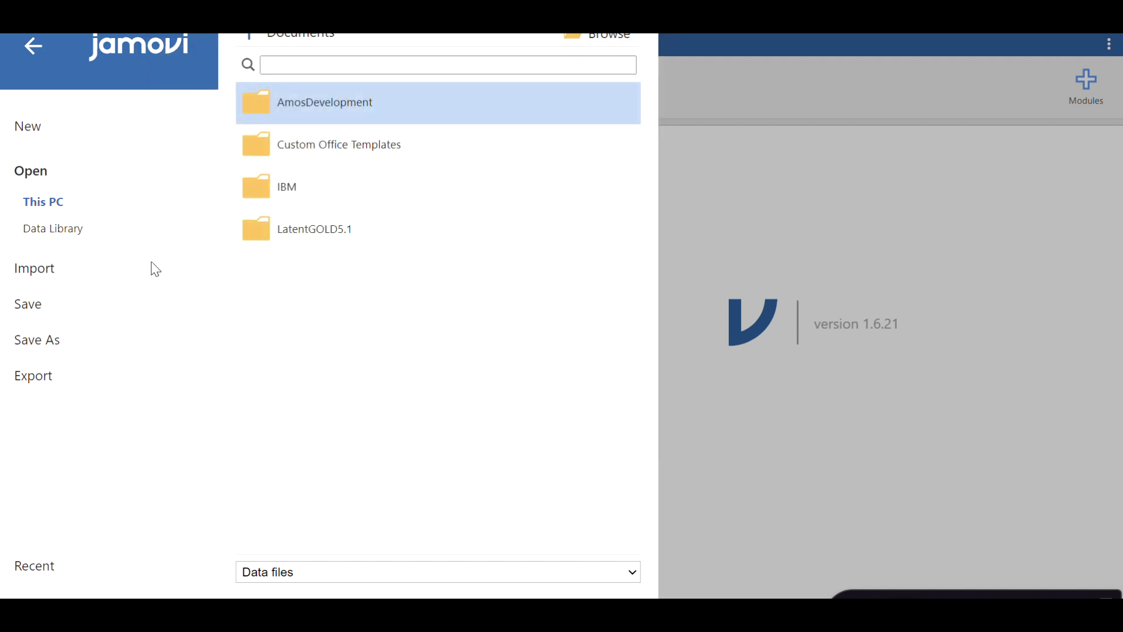
Open the Big 5 correlation data set from the Data Library
left_click(67, 236)
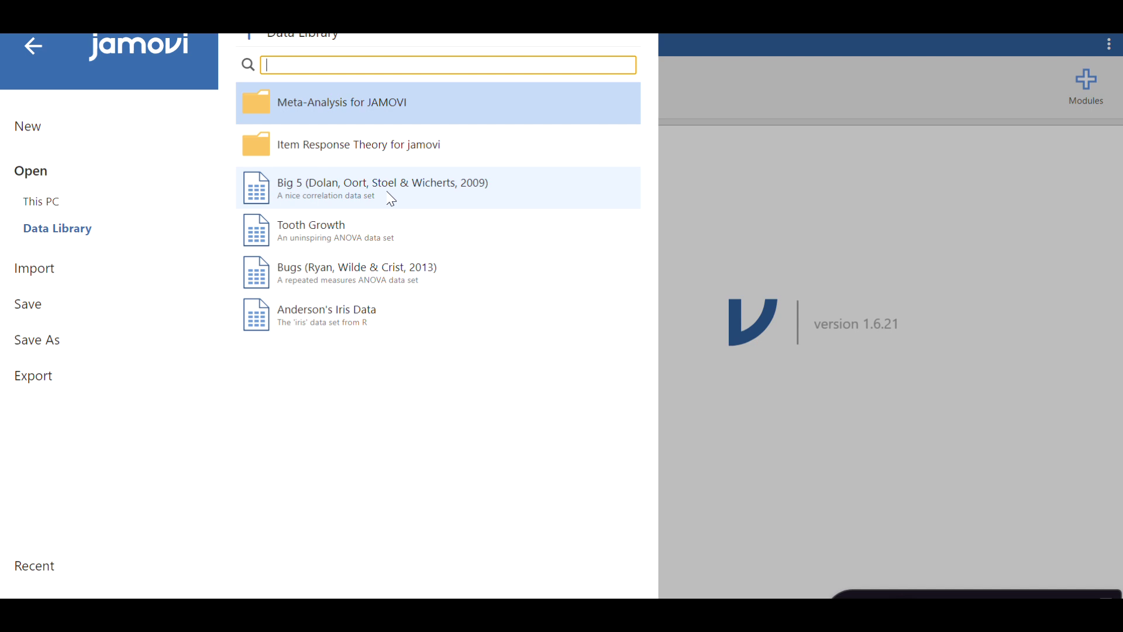
left_click(352, 201)
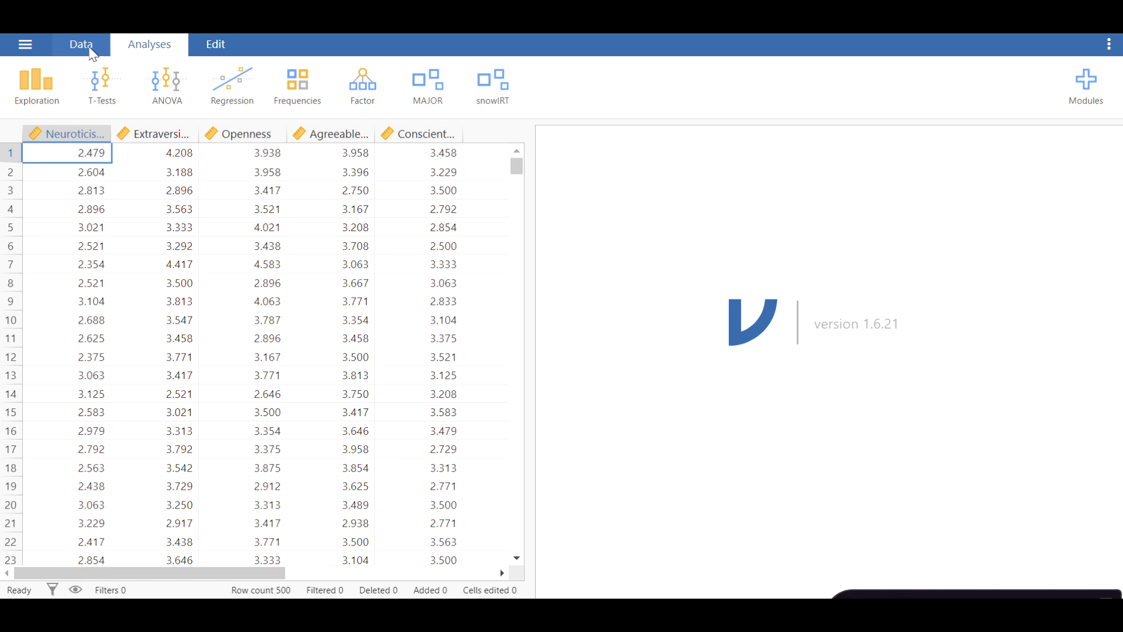
Open the variable setup and review the settings of Neuroticism, Extraversion, Openness and Agreeableness, ending on Neuroticism
left_click(92, 54)
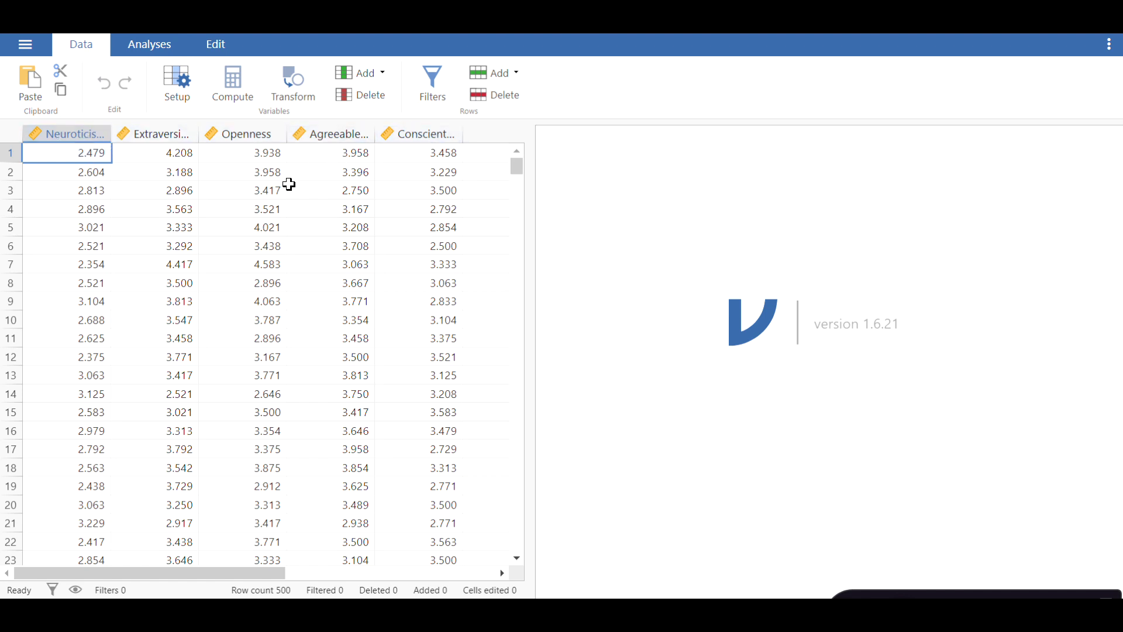
left_click(186, 100)
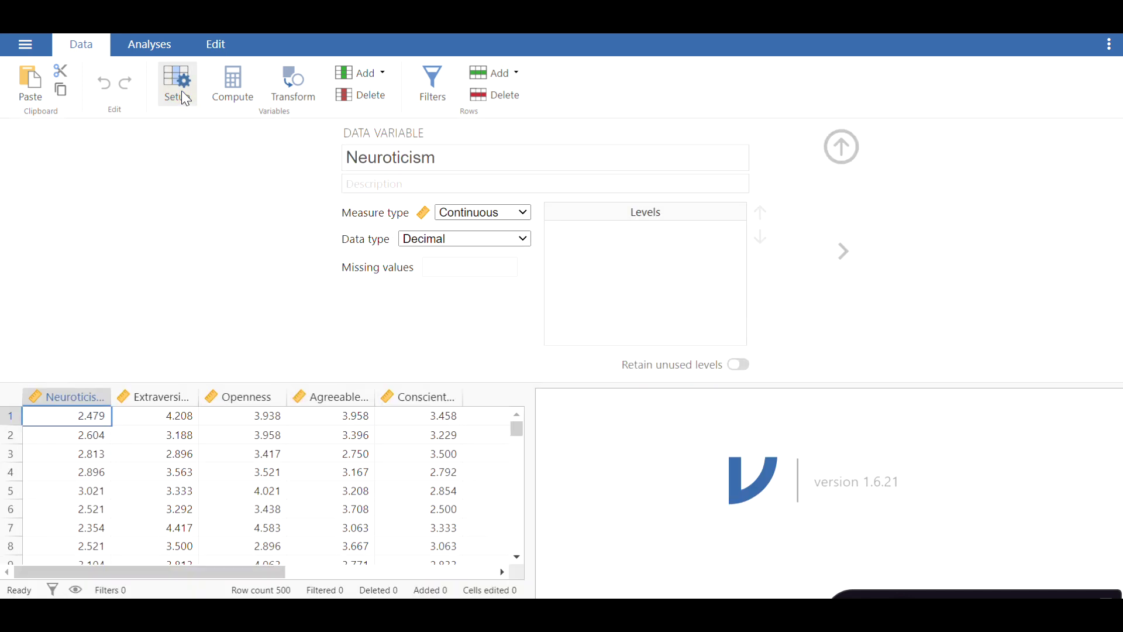
left_click(163, 399)
left_click(239, 401)
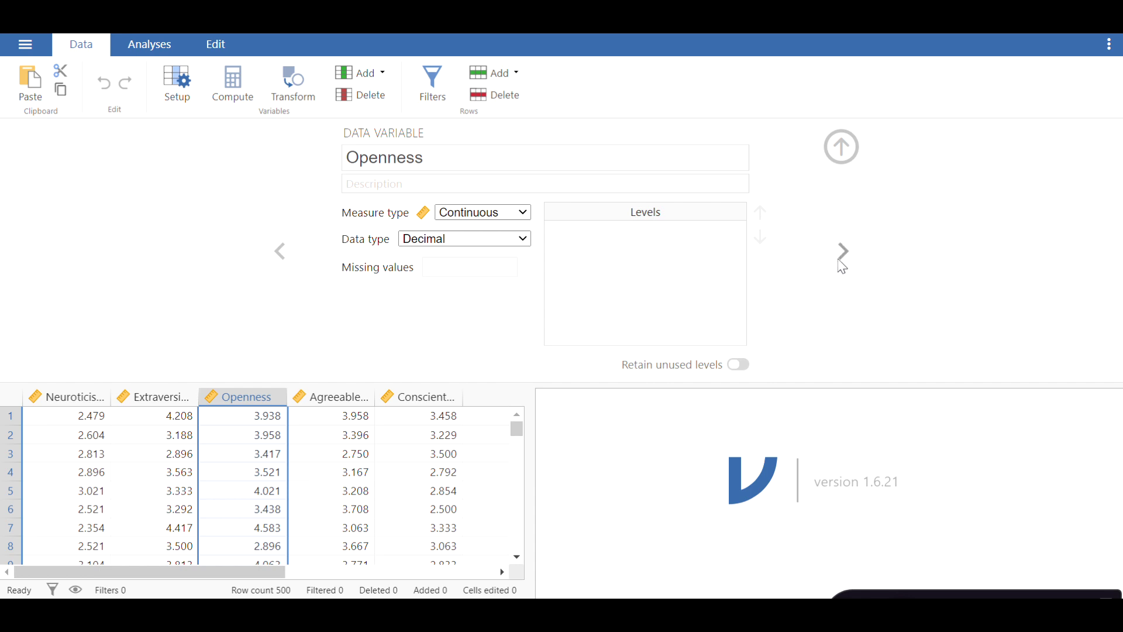
left_click(847, 255)
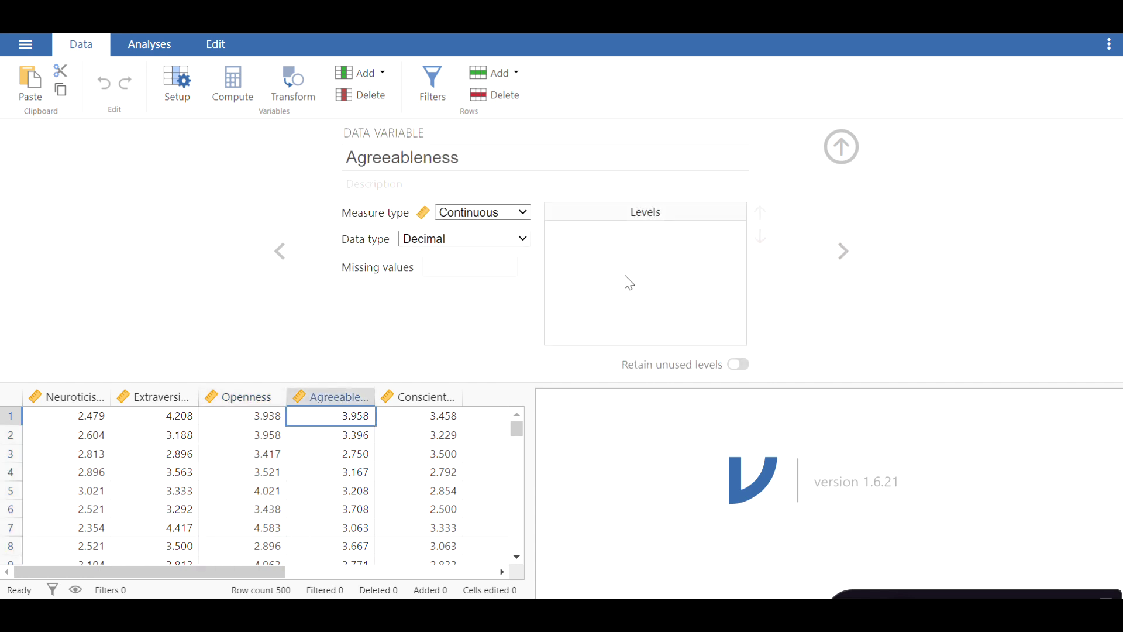
left_click(278, 253)
left_click(279, 253)
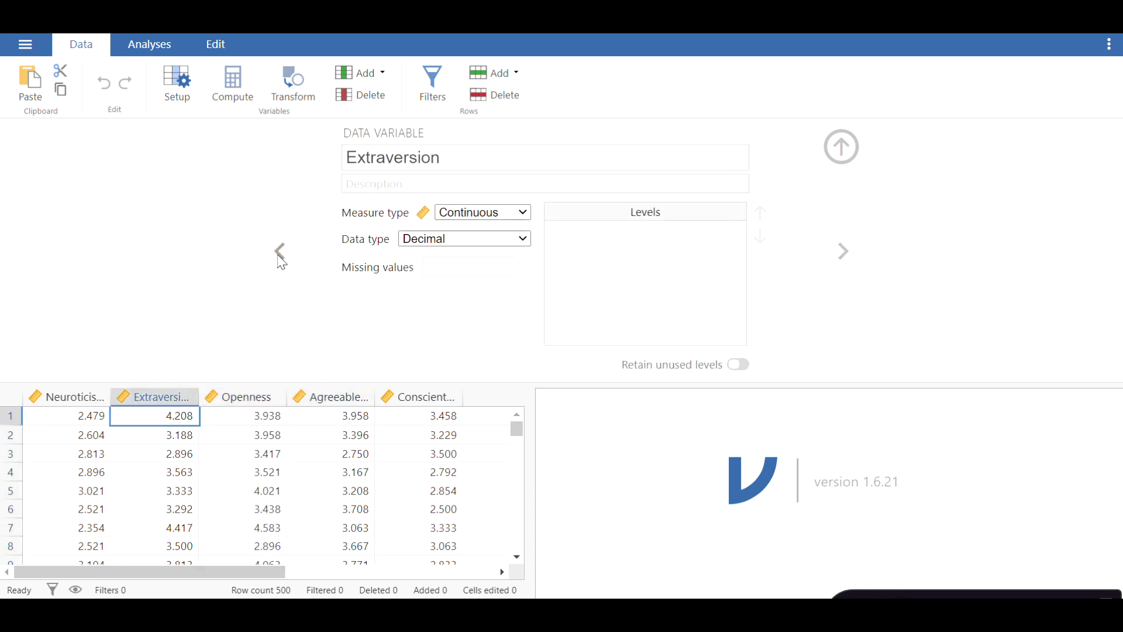
left_click(280, 255)
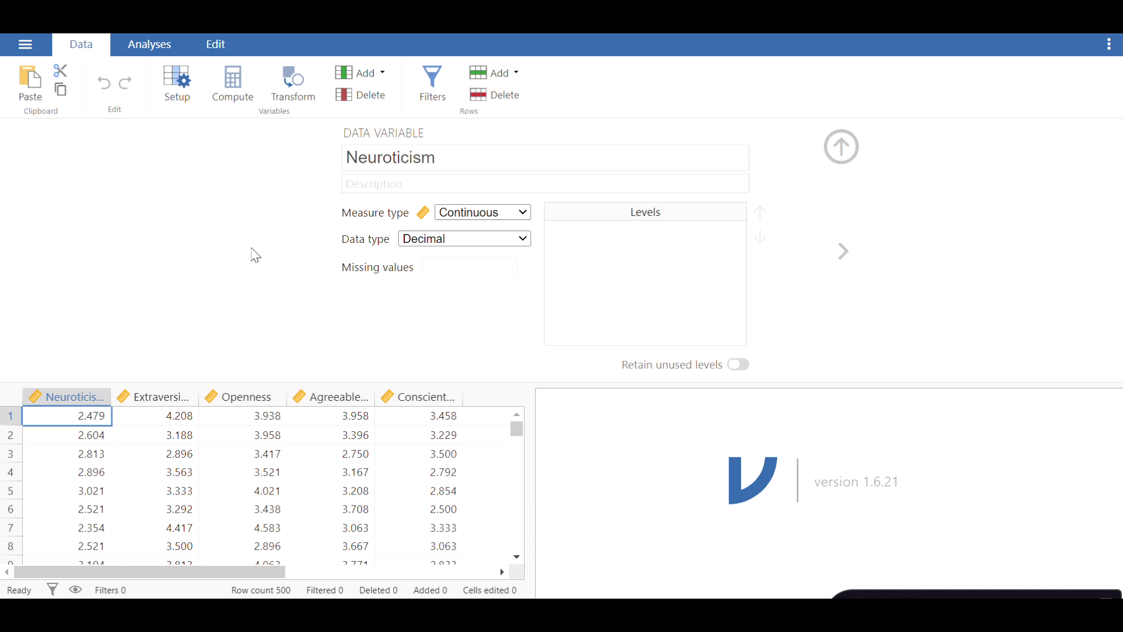
Review the name and description fields of Neuroticism and view its available measure types
left_click(413, 151)
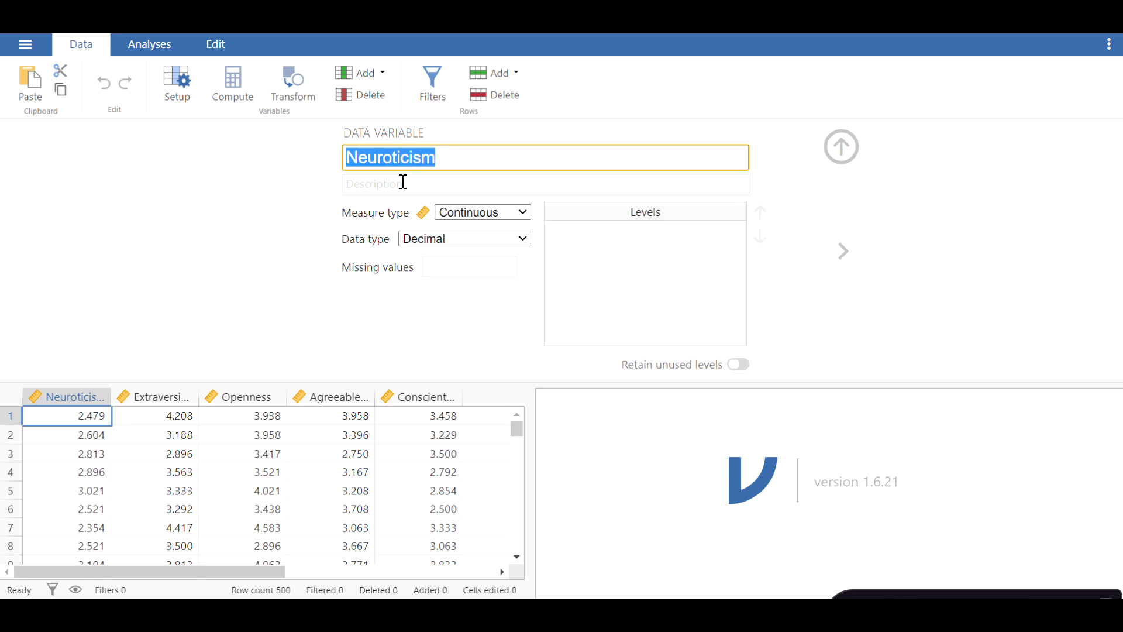
left_click(404, 183)
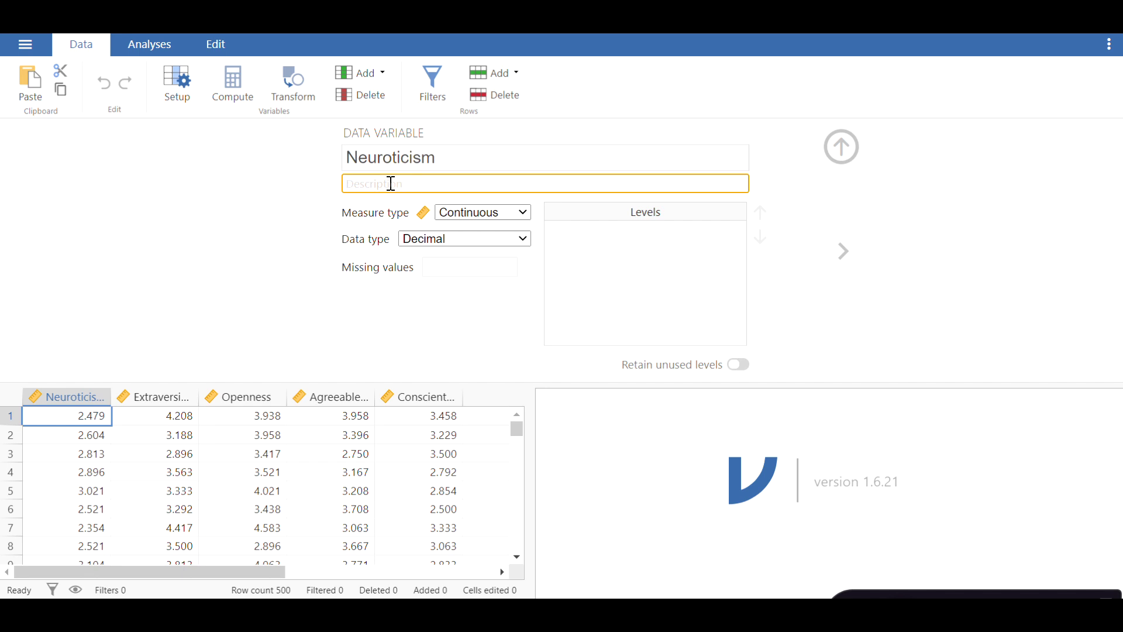
left_click(530, 216)
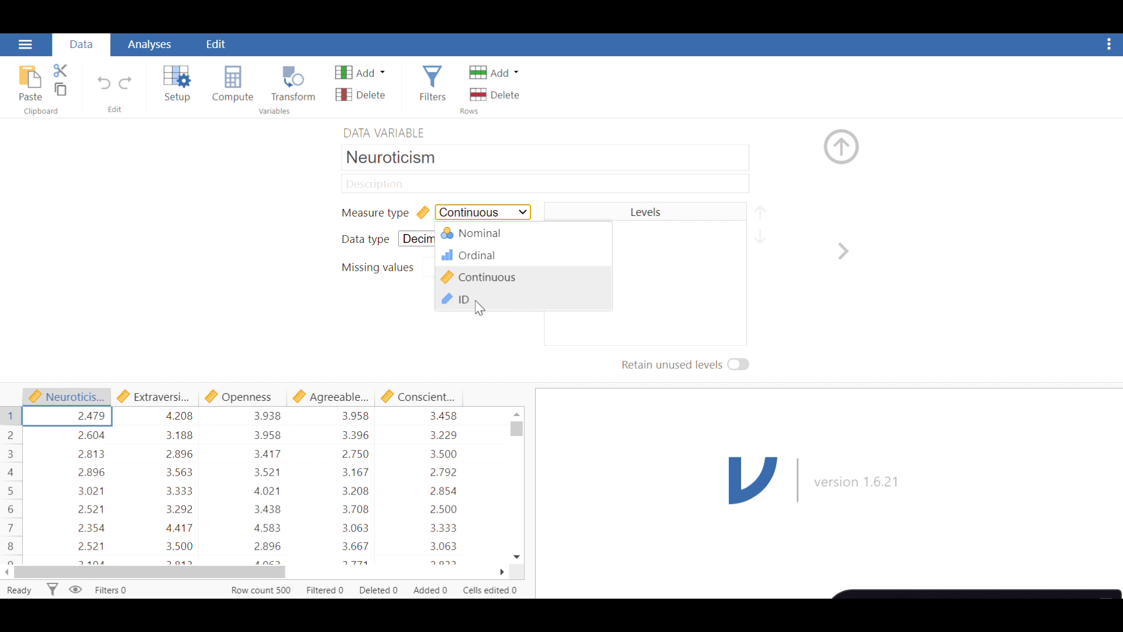
left_click(458, 348)
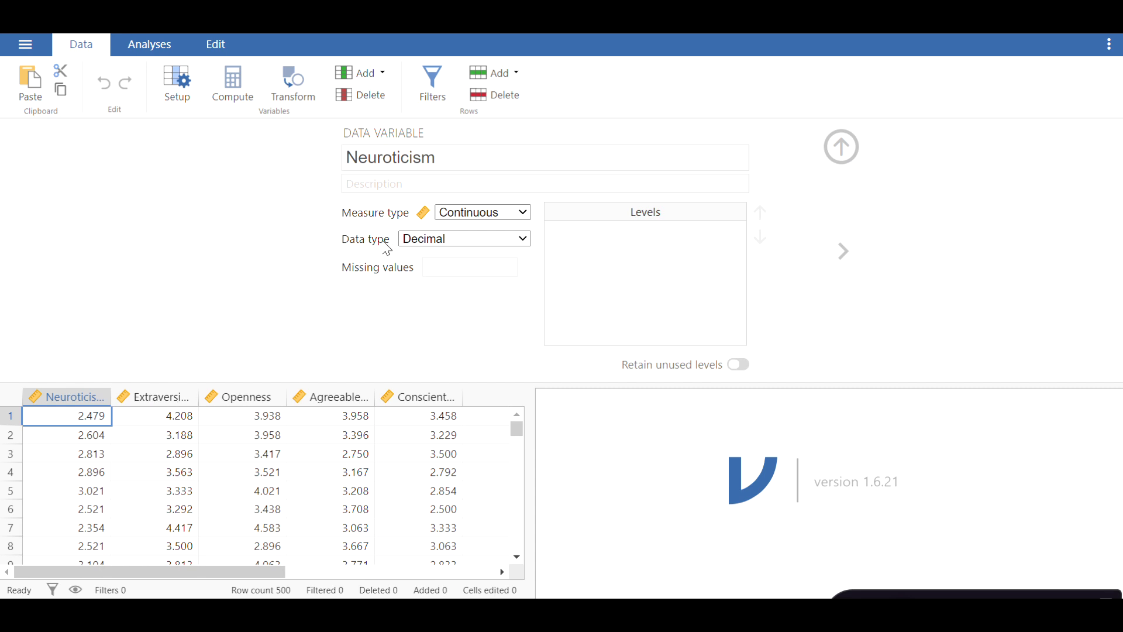
Try the Text data type for Neuroticism and set it back to Decimal
left_click(436, 242)
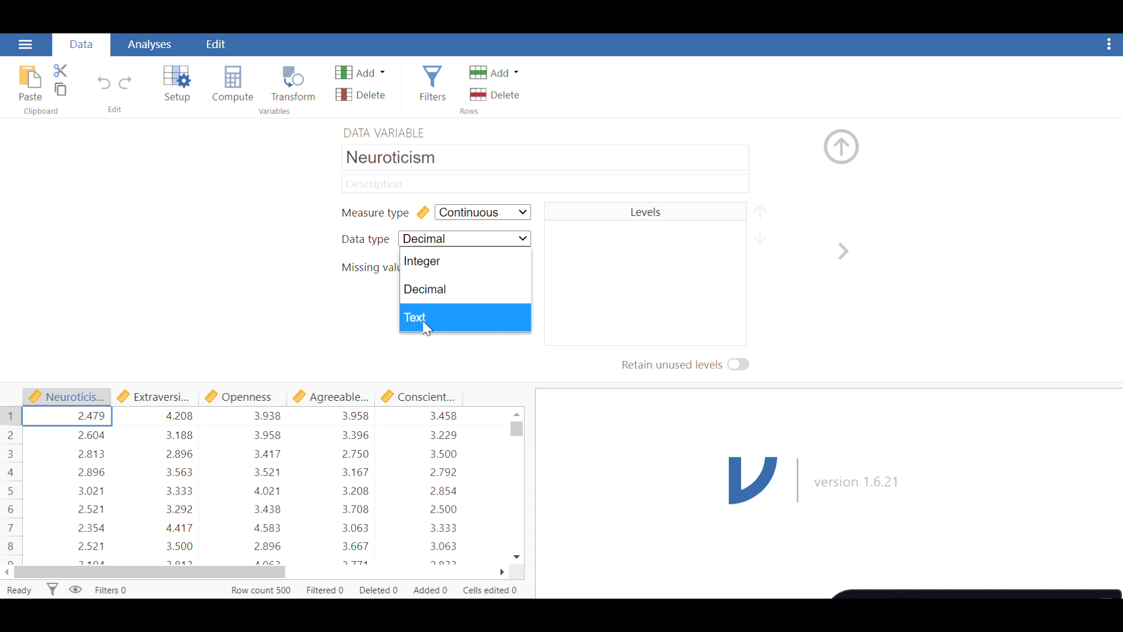
left_click(427, 325)
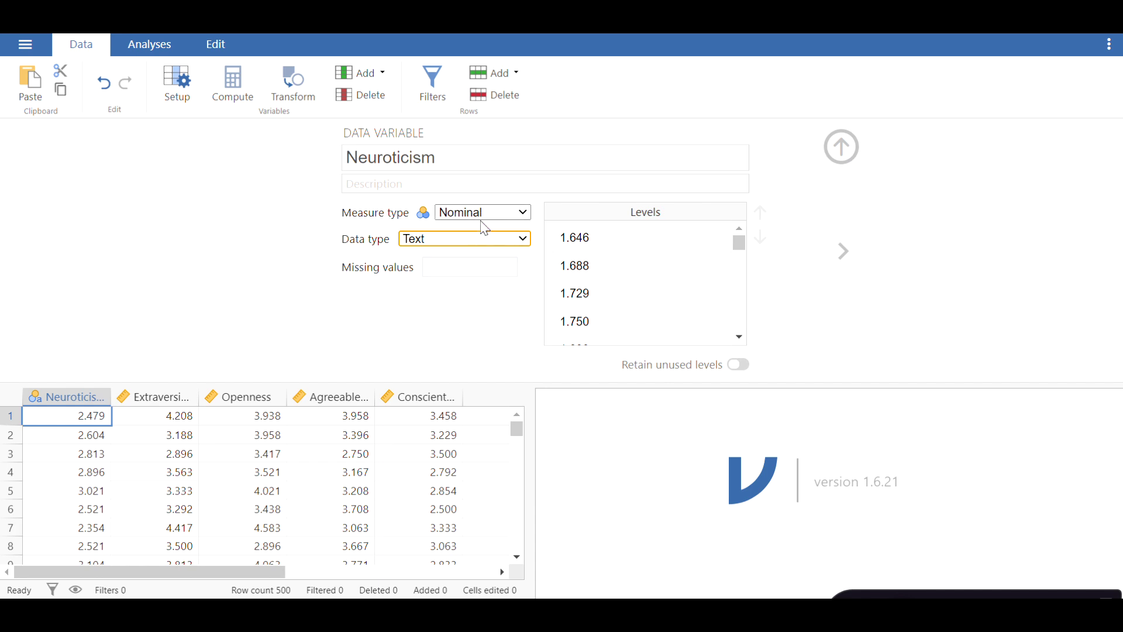
left_click(484, 240)
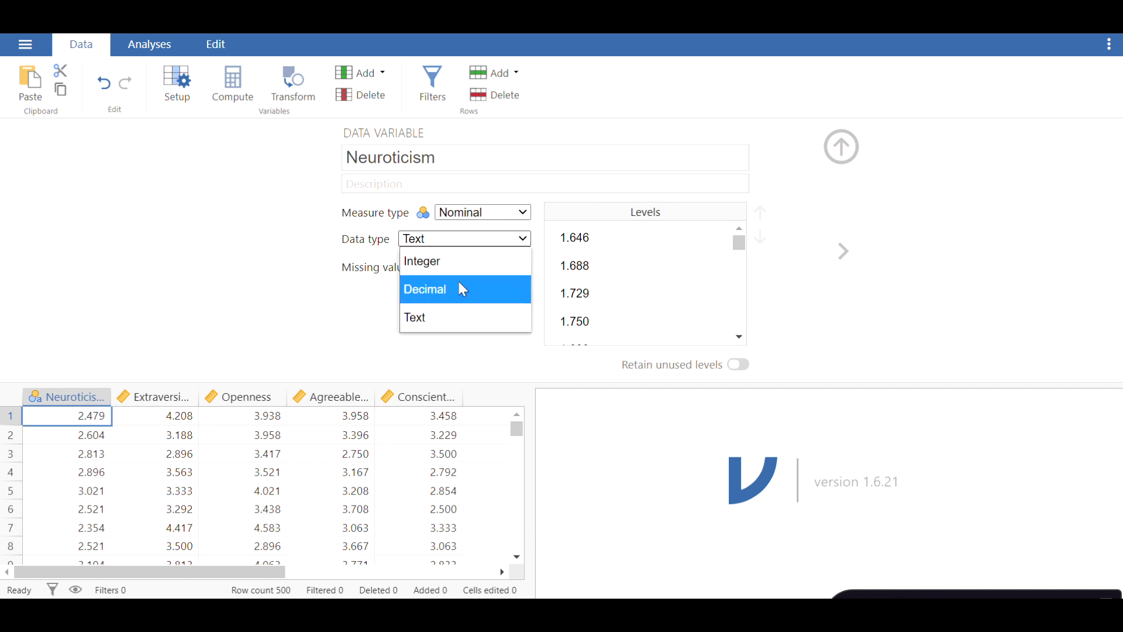
left_click(460, 297)
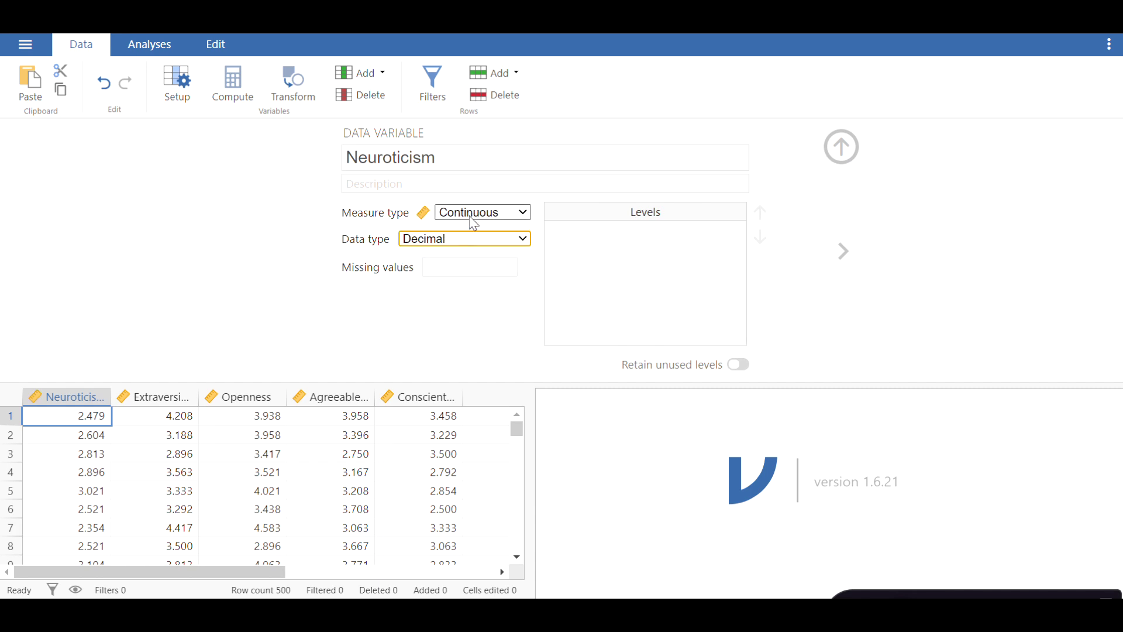
left_click(421, 322)
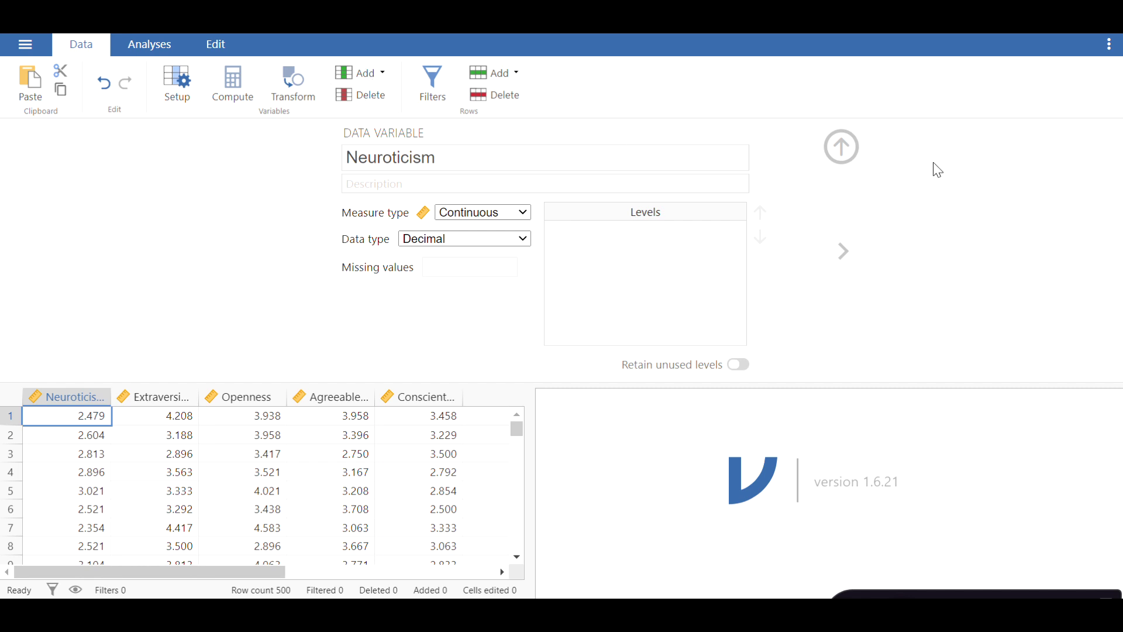
Close the variable setup and start a Descriptives analysis
left_click(847, 149)
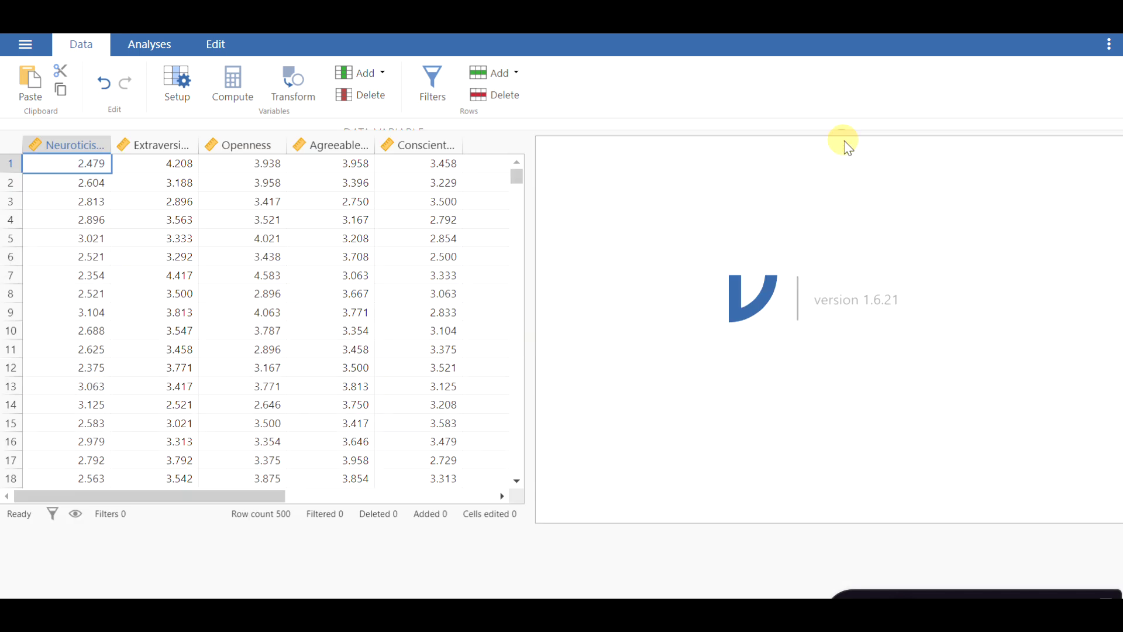
left_click(386, 207)
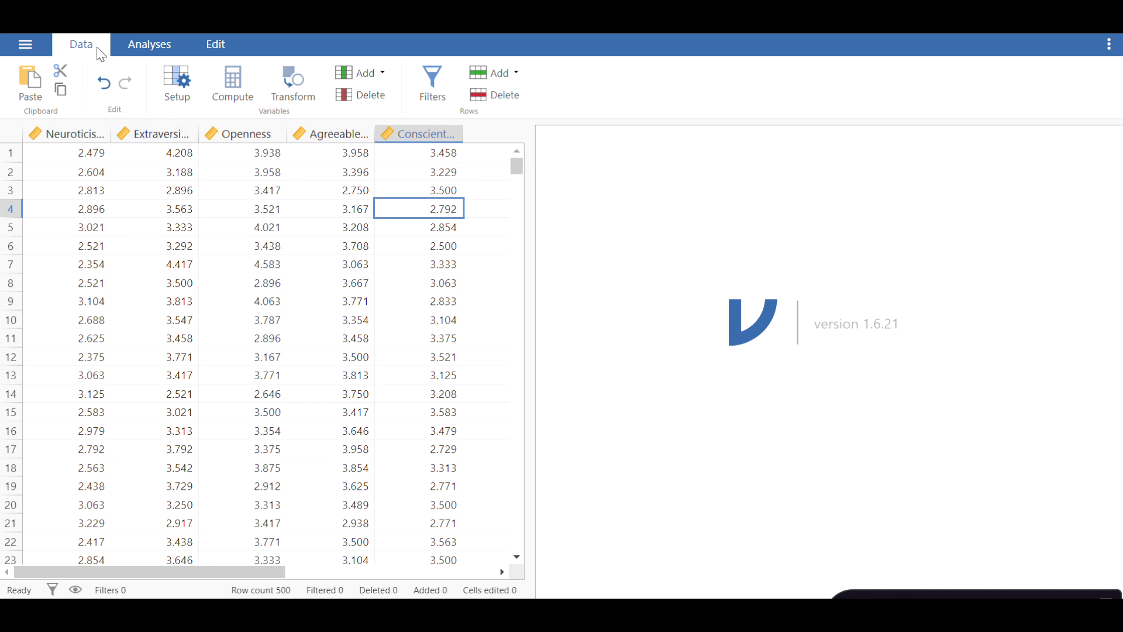
left_click(151, 46)
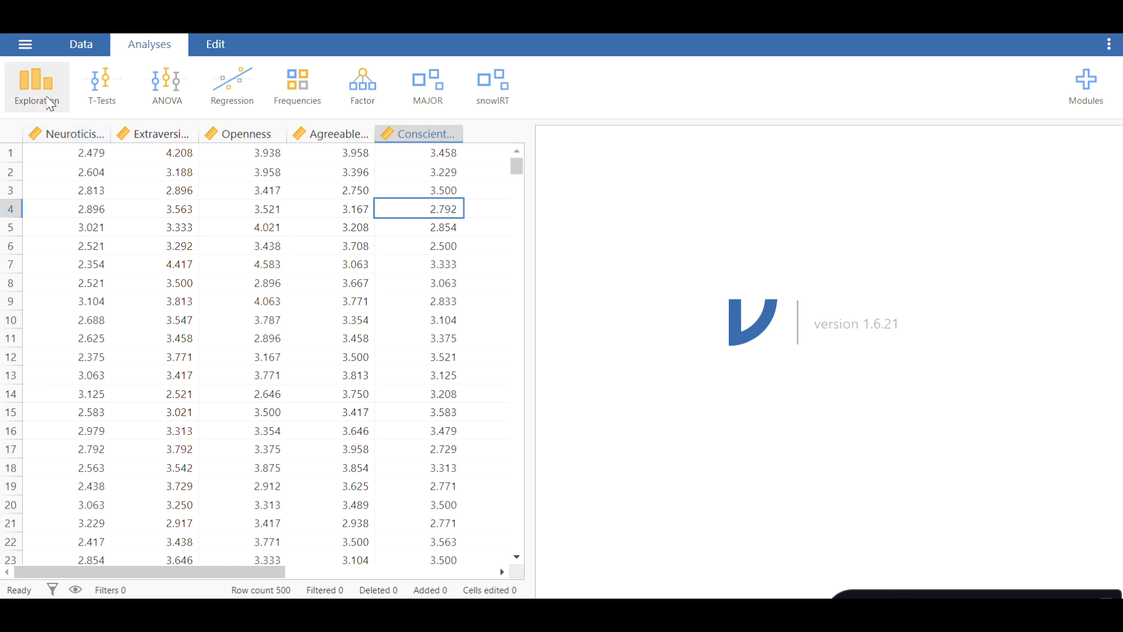
left_click(50, 103)
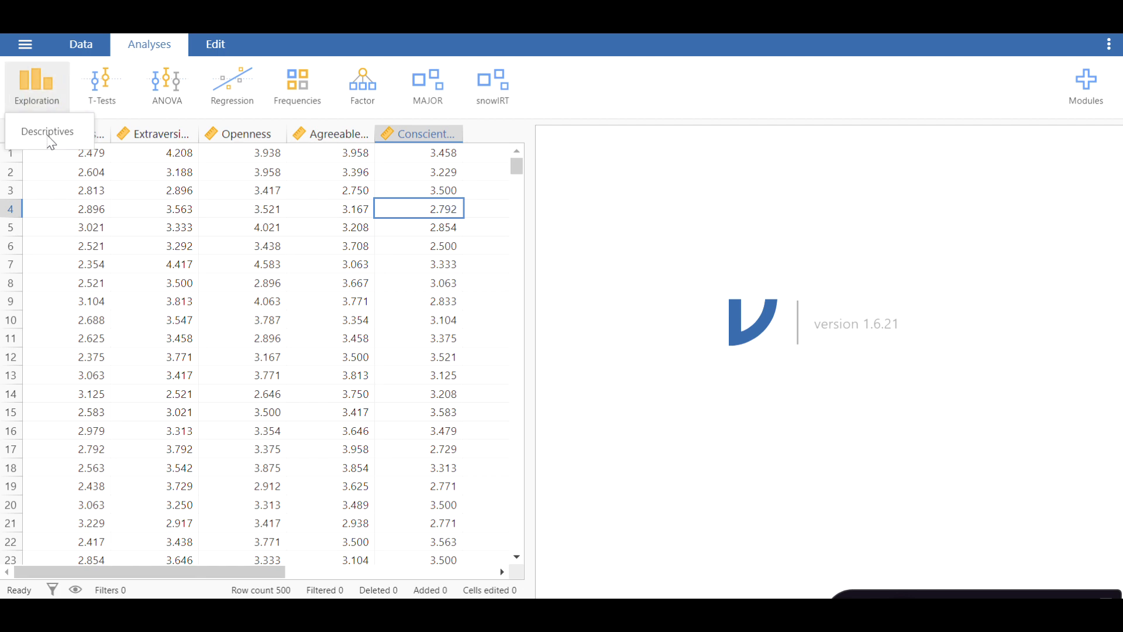
left_click(51, 140)
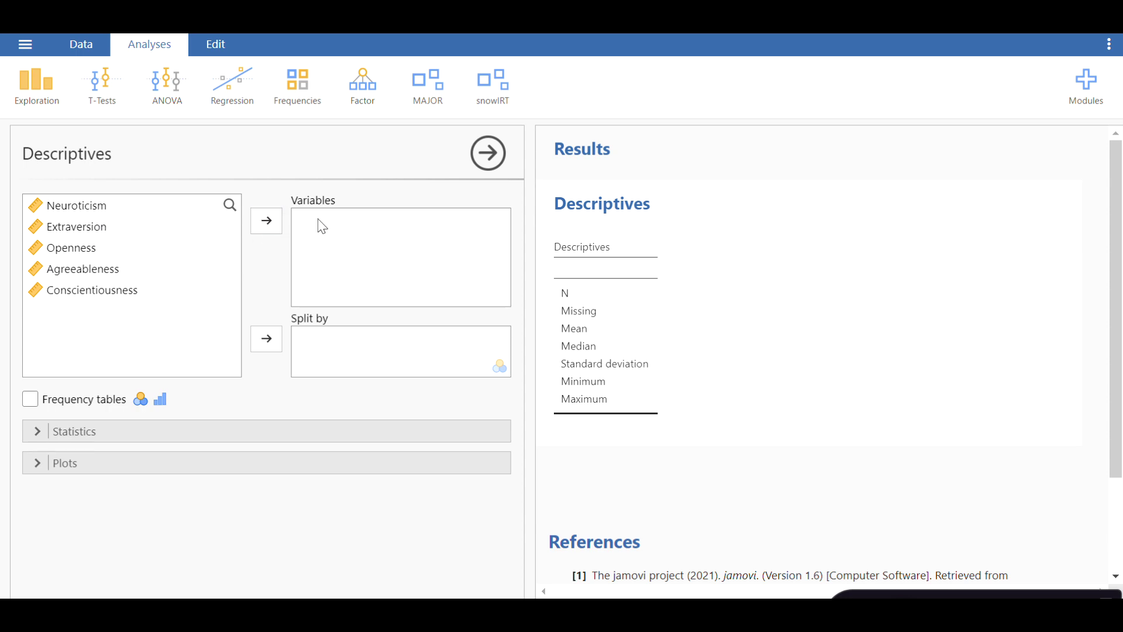
Add all five variables, Neuroticism through Conscientiousness, to the Descriptives analysis and look over the results table
left_click(86, 209)
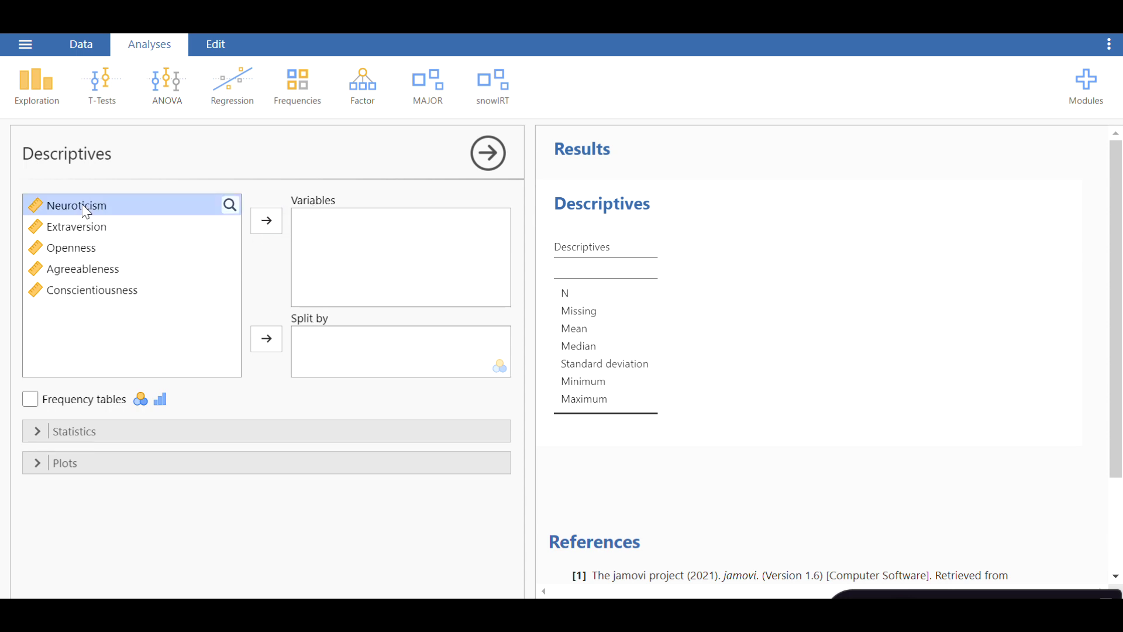
left_click(82, 299, "shift")
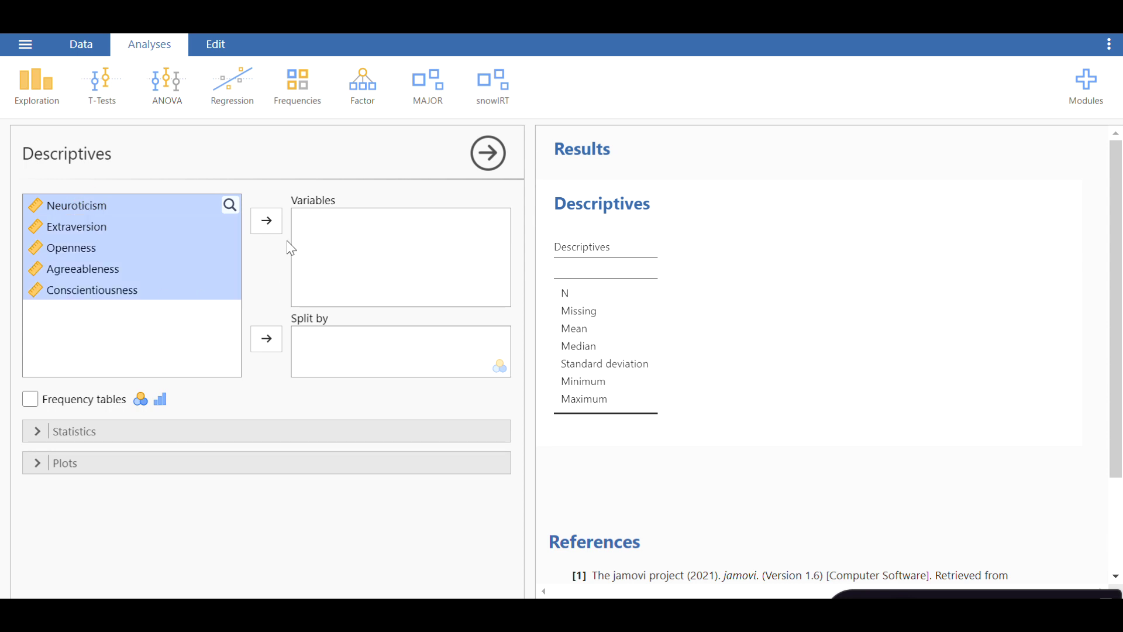
left_click(275, 231)
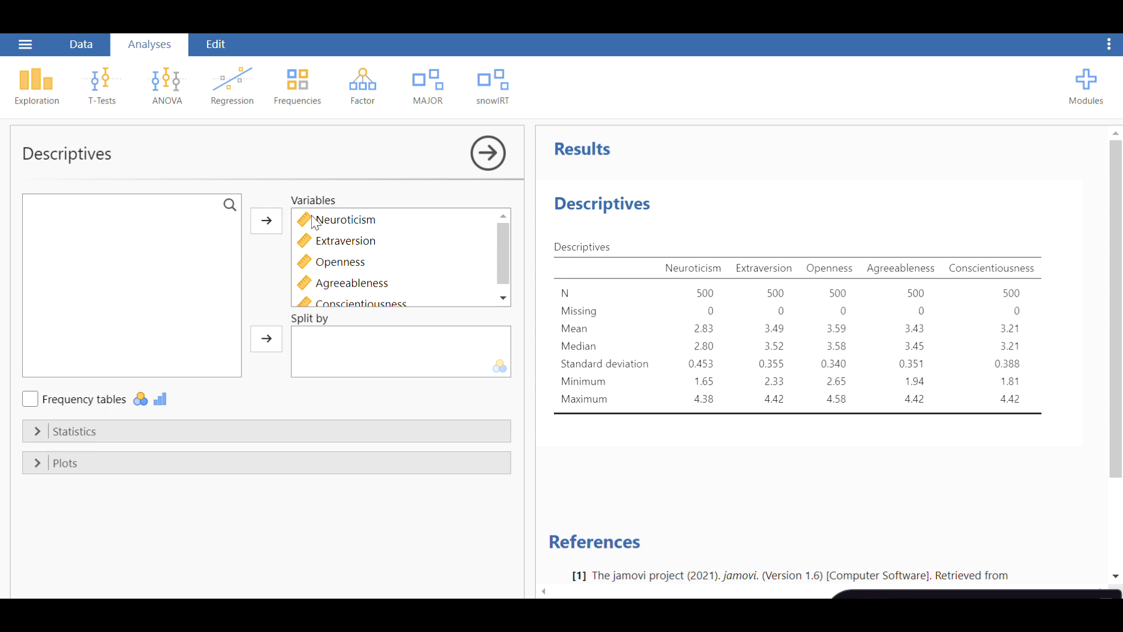
scroll(418, 261, "down", 1)
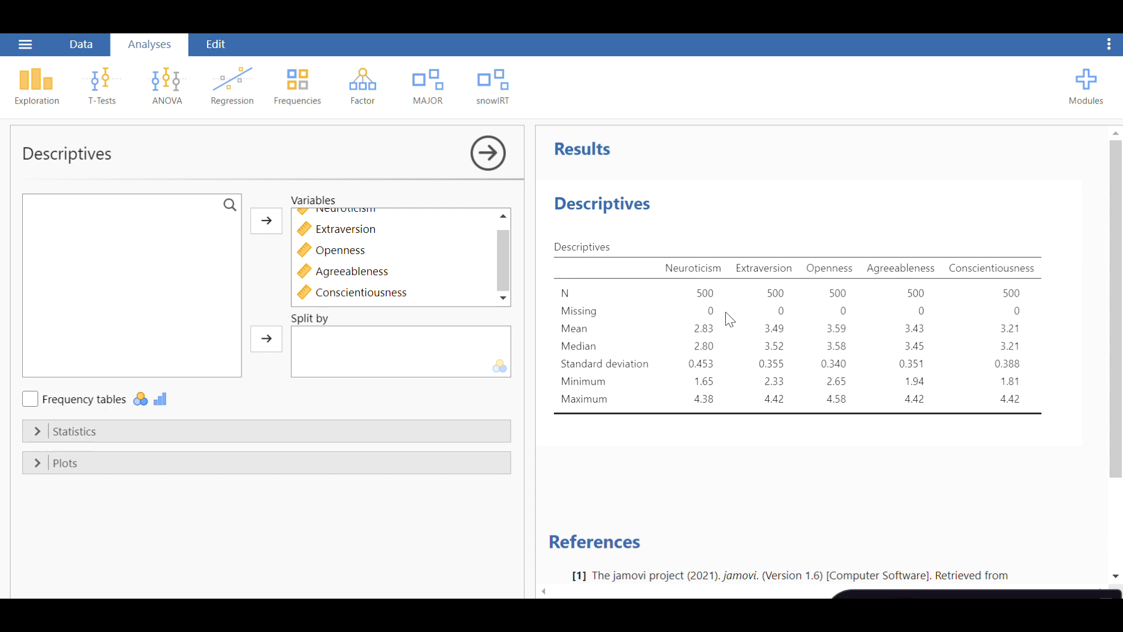
scroll(731, 321, "down", 2)
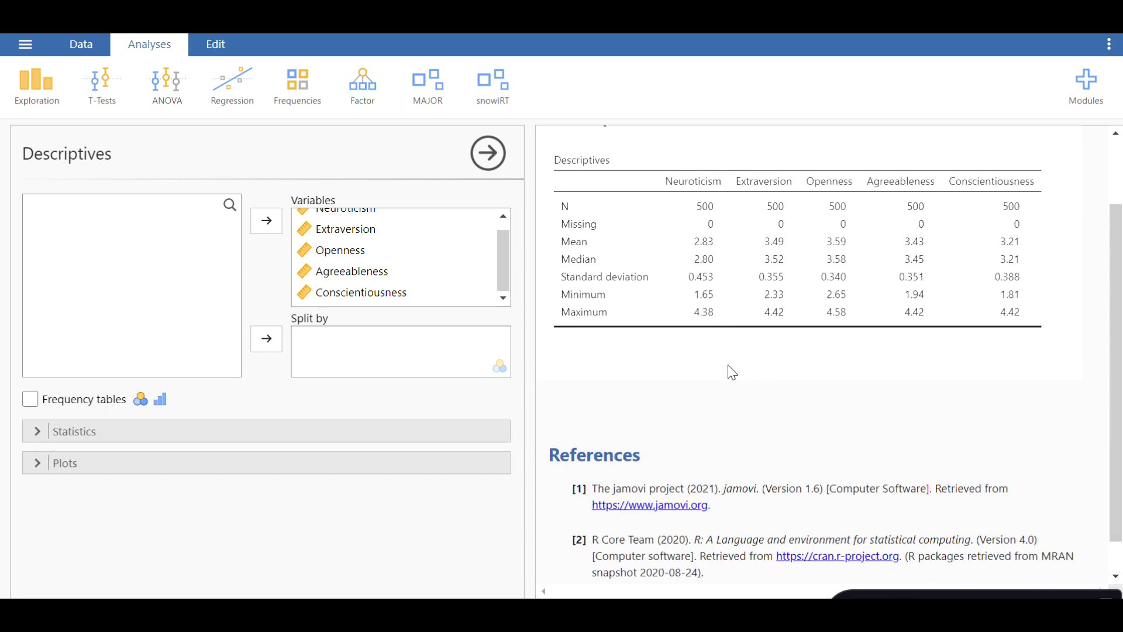
scroll(729, 371, "up", 2)
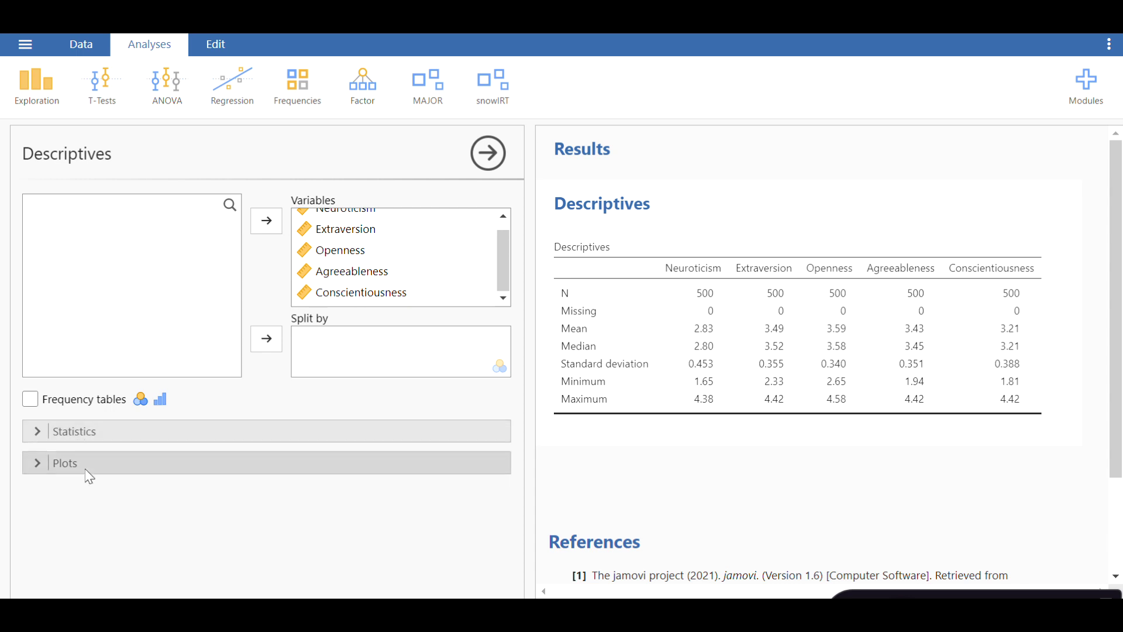
Add the mode, sum, skewness, kurtosis and Shapiro-Wilk test to the descriptive statistics
left_click(97, 435)
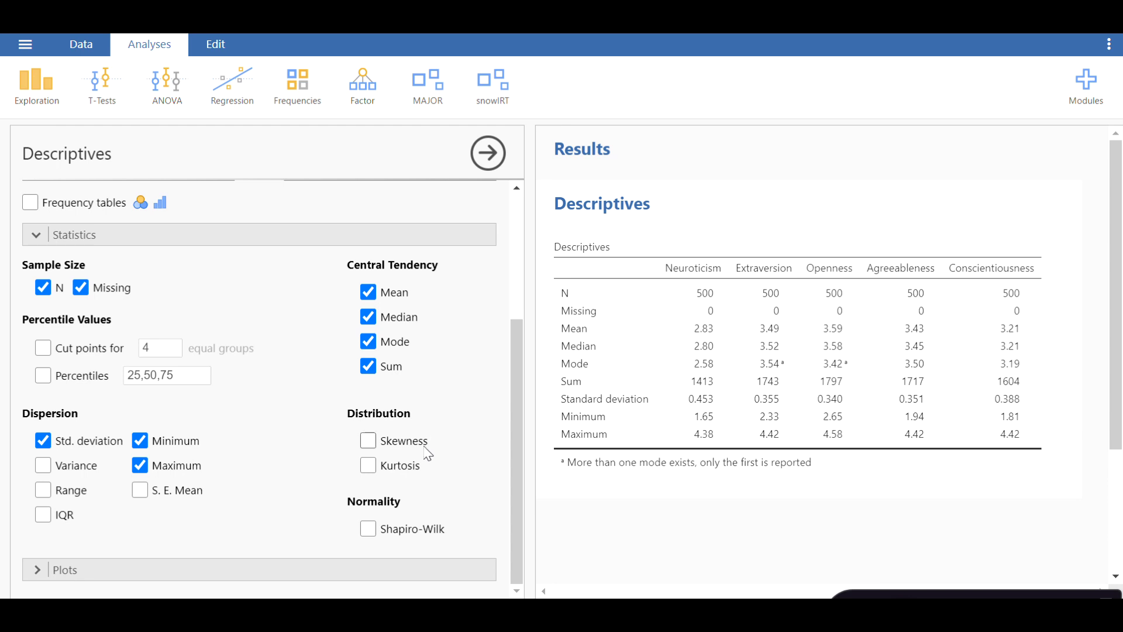
left_click(369, 442)
left_click(369, 467)
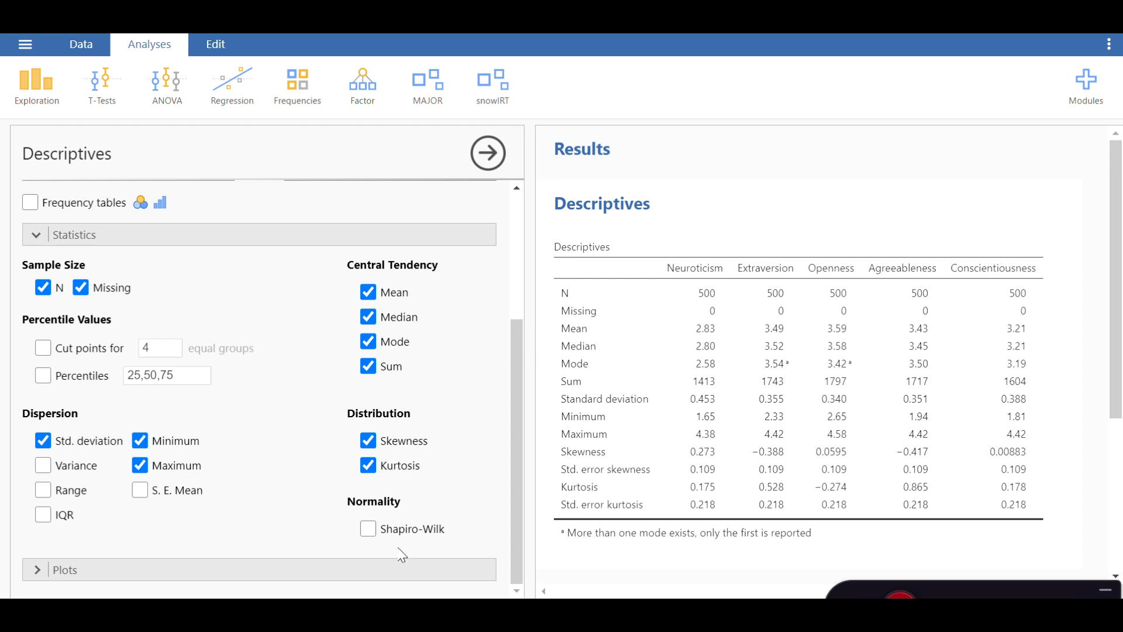
left_click(367, 530)
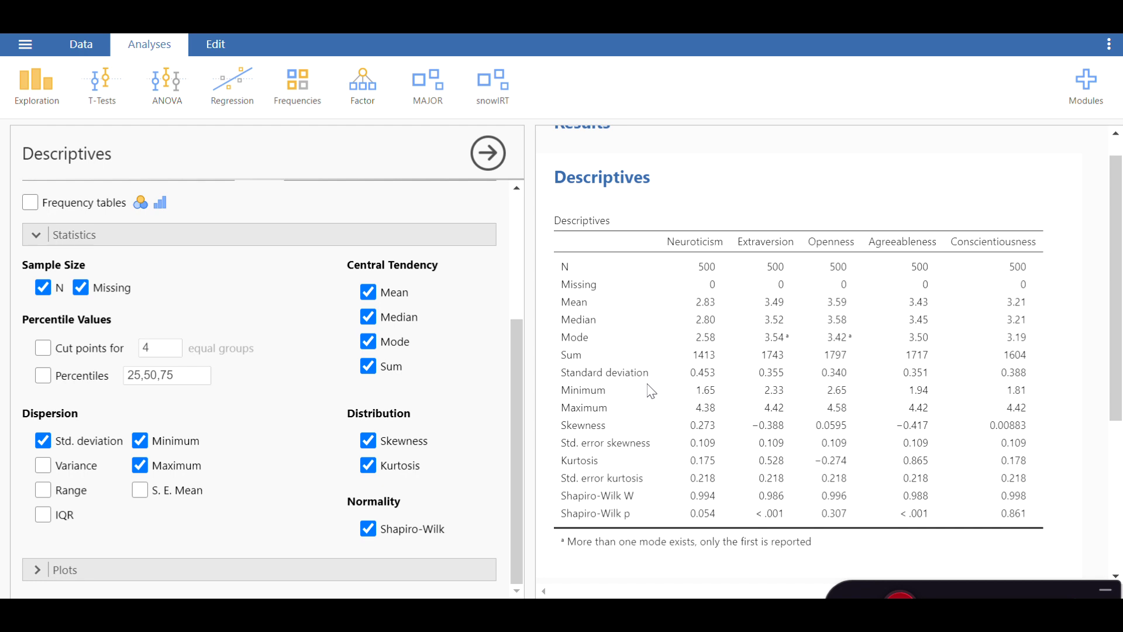
Examine the Descriptives table for all five variables, from sample size and central tendency down to skewness, kurtosis and Shapiro-Wilk
scroll(647, 390, "down", 3)
scroll(646, 358, "down", 3)
scroll(648, 351, "up", 3)
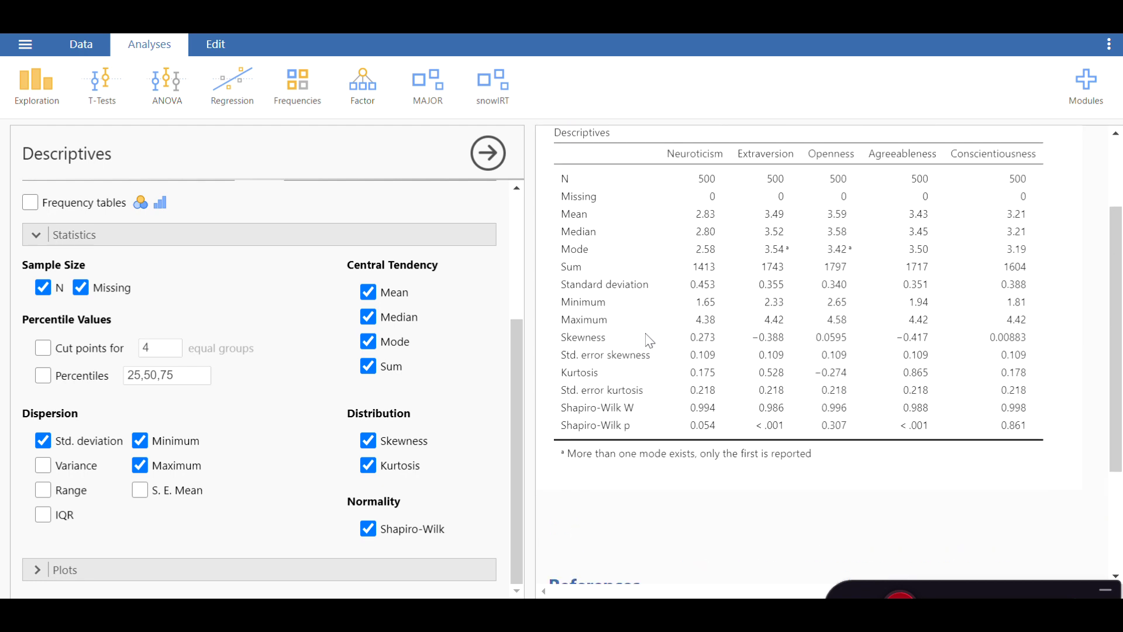
scroll(648, 336, "up", 1)
scroll(647, 332, "up", 3)
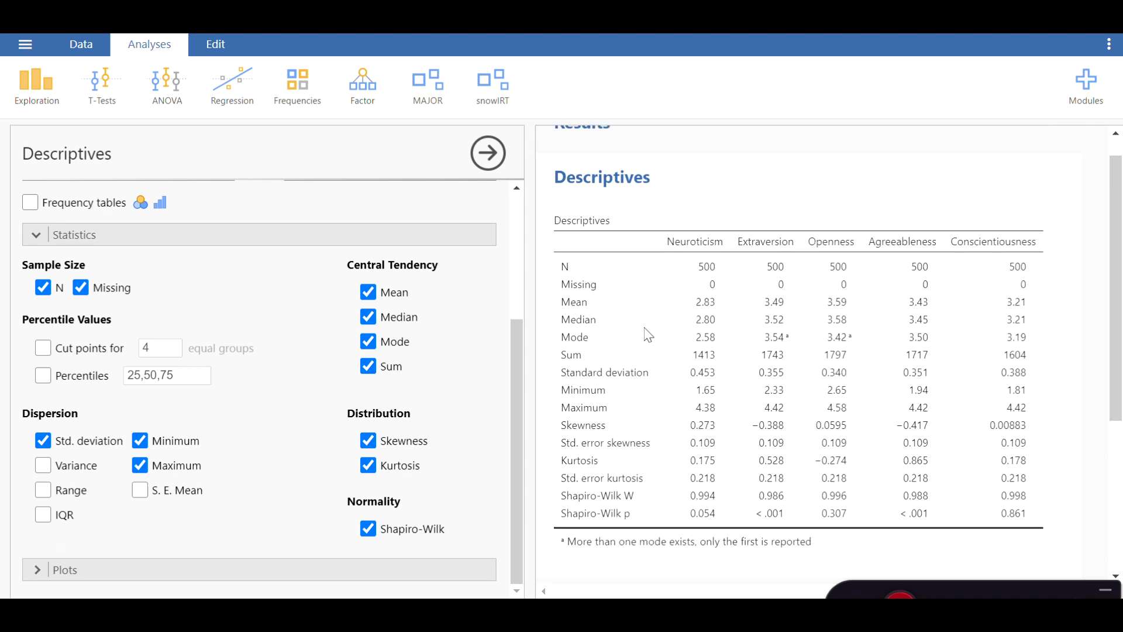
left_click_drag(1118, 219, 1117, 239)
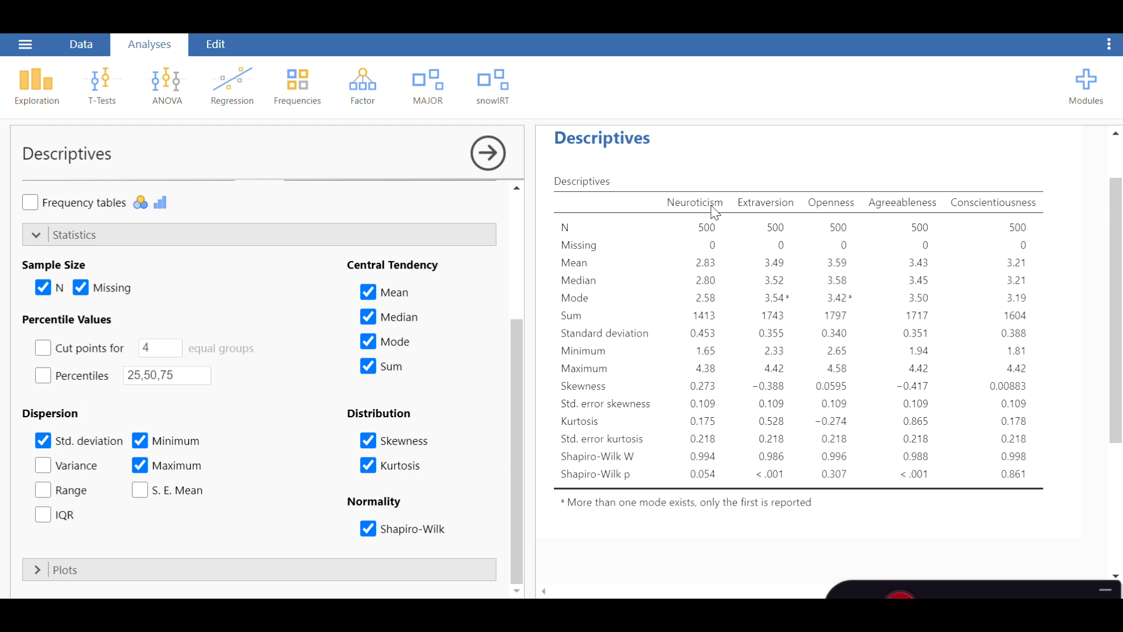
scroll(696, 316, "down", 3)
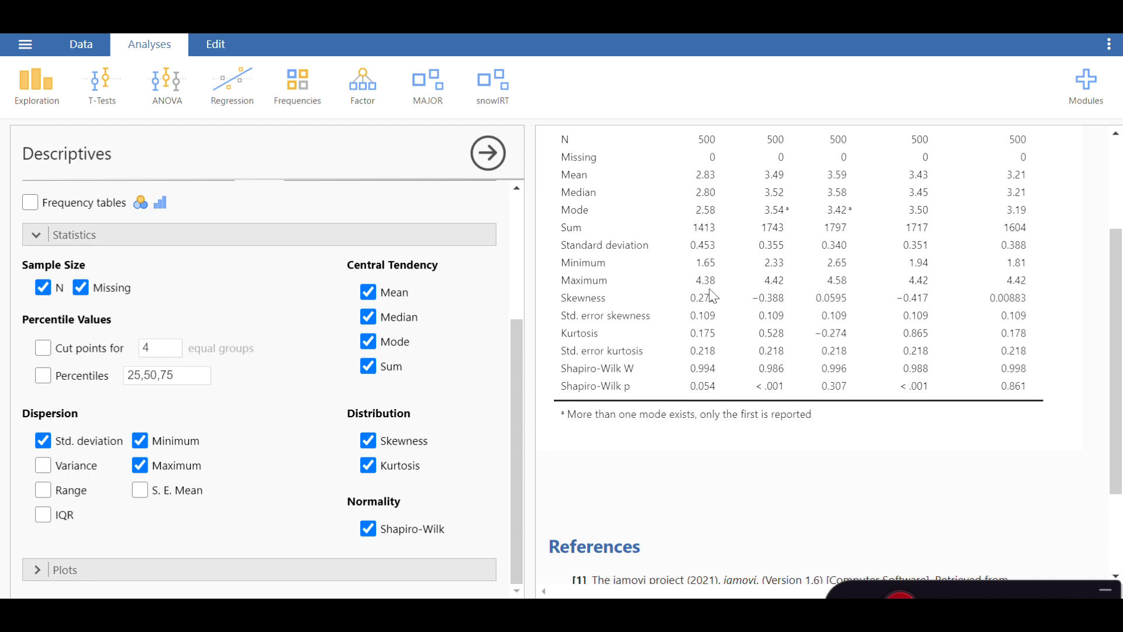
scroll(712, 297, "down", 3)
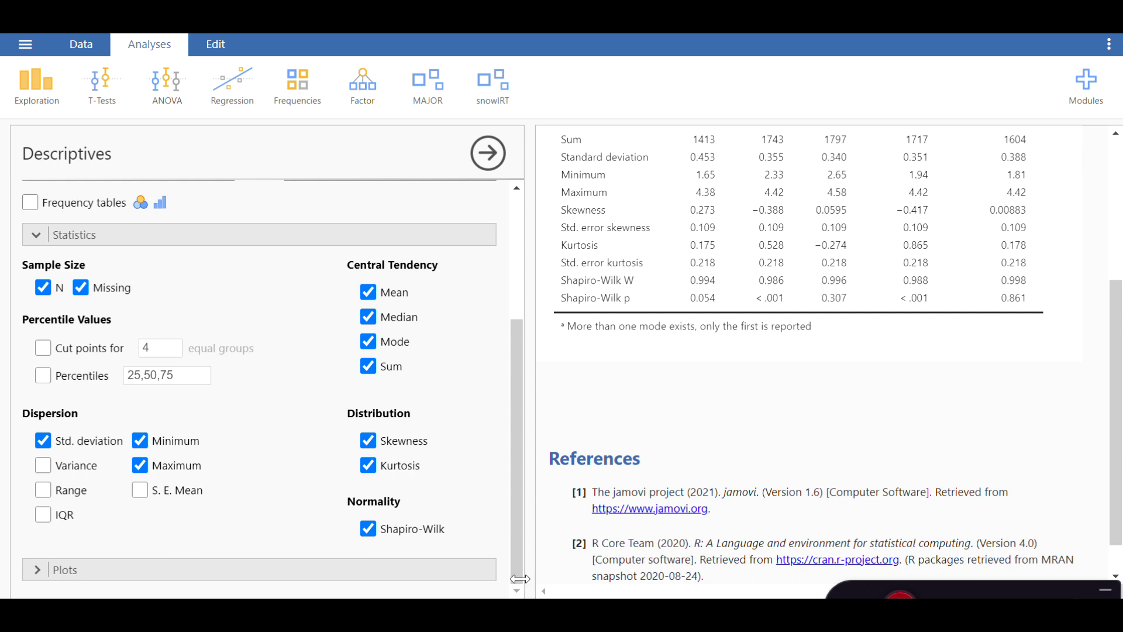
Switch to the International Journal of Listening article in the browser, return to jamovi, and reexamine the skewness, kurtosis and Shapiro-Wilk rows
key("alt+Tab")
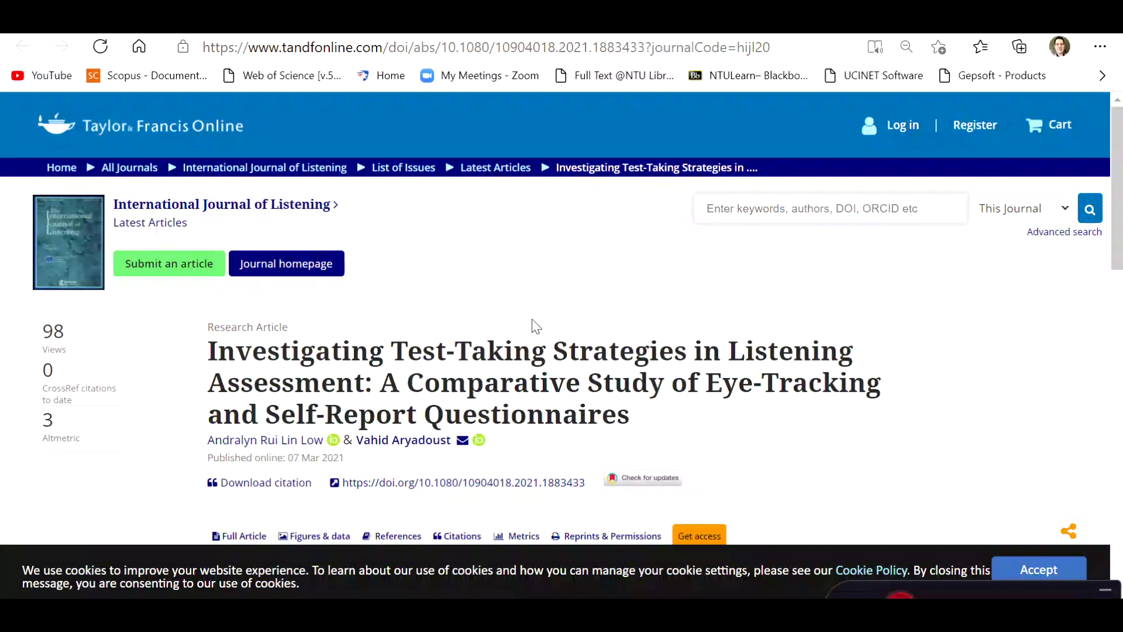
key("alt+Tab")
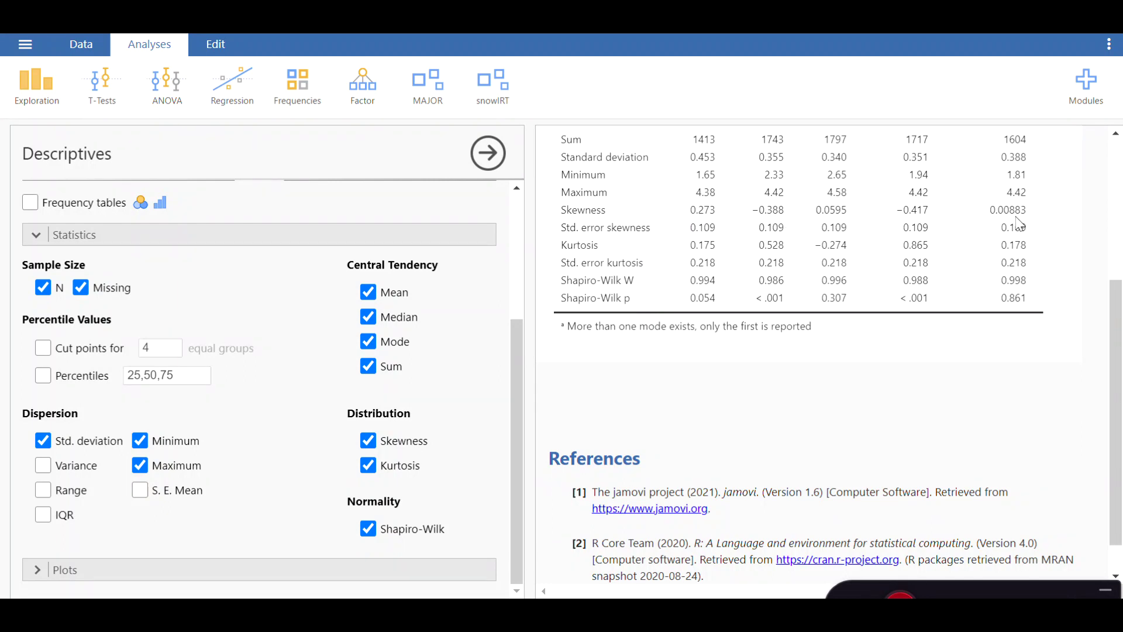
scroll(992, 232, "up", 3)
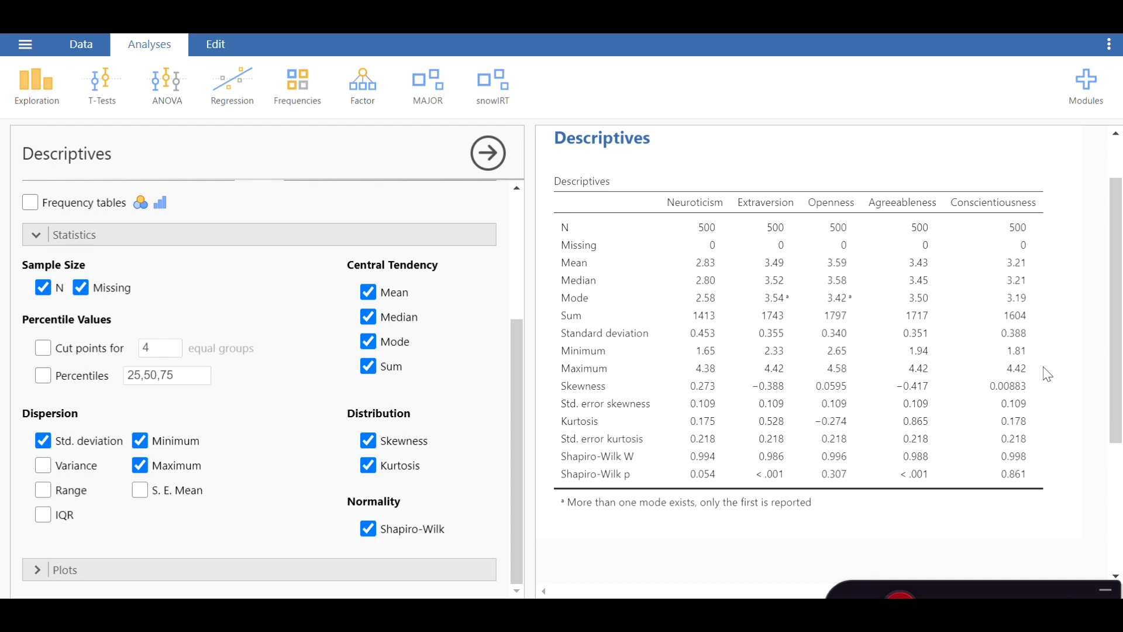
scroll(1048, 374, "down", 2)
scroll(1051, 374, "up", 2)
scroll(707, 430, "down", 2)
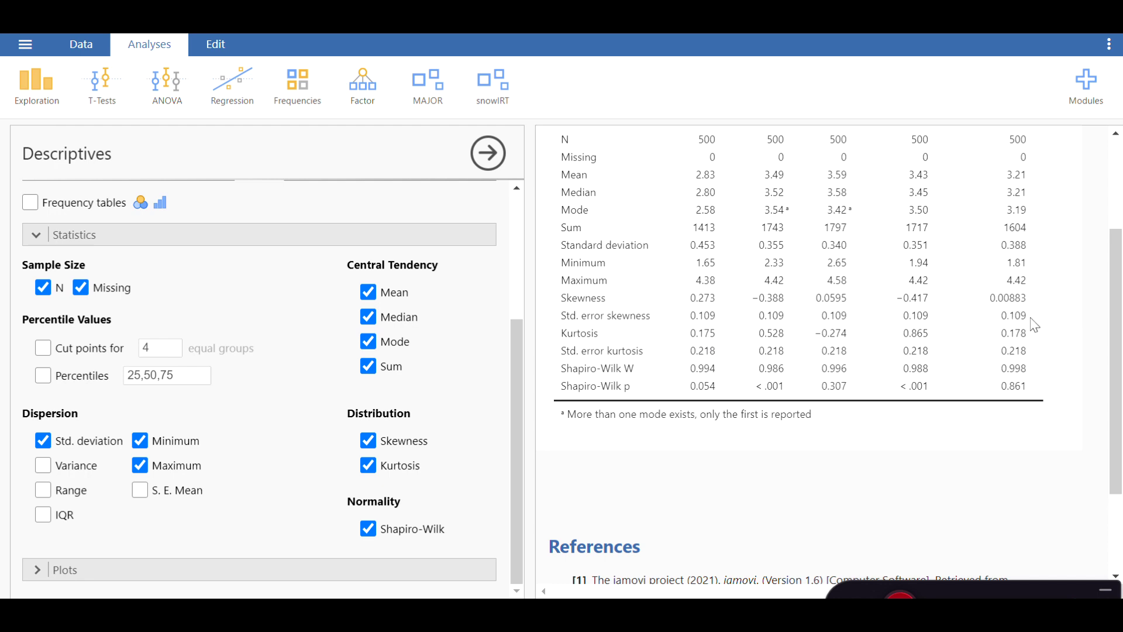
scroll(637, 333, "down", 2)
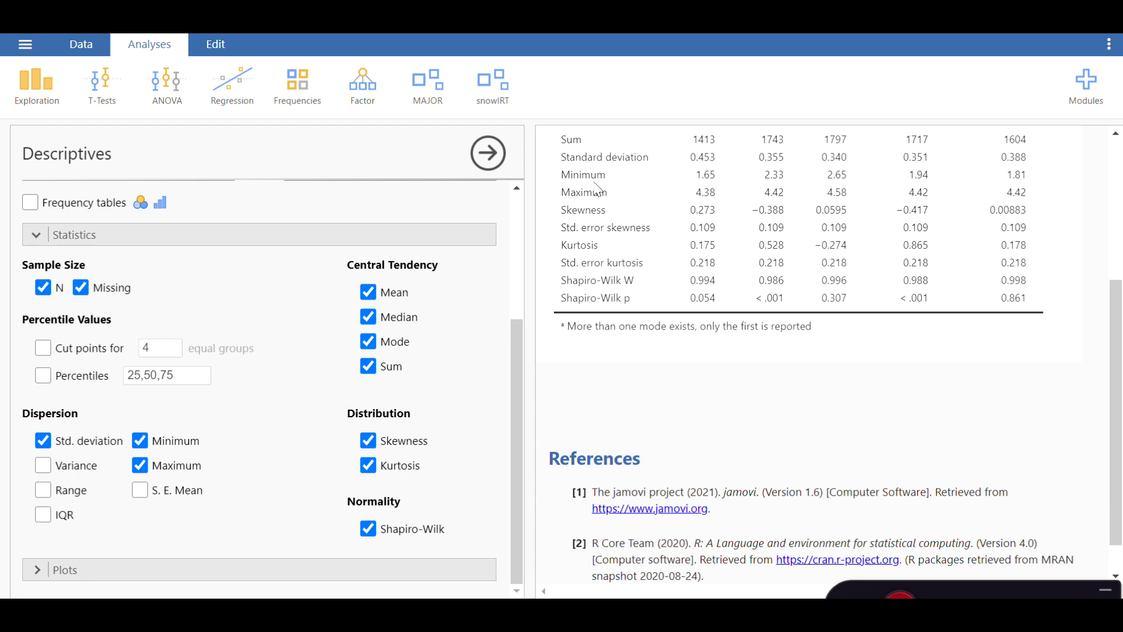
scroll(585, 293, "down", 1)
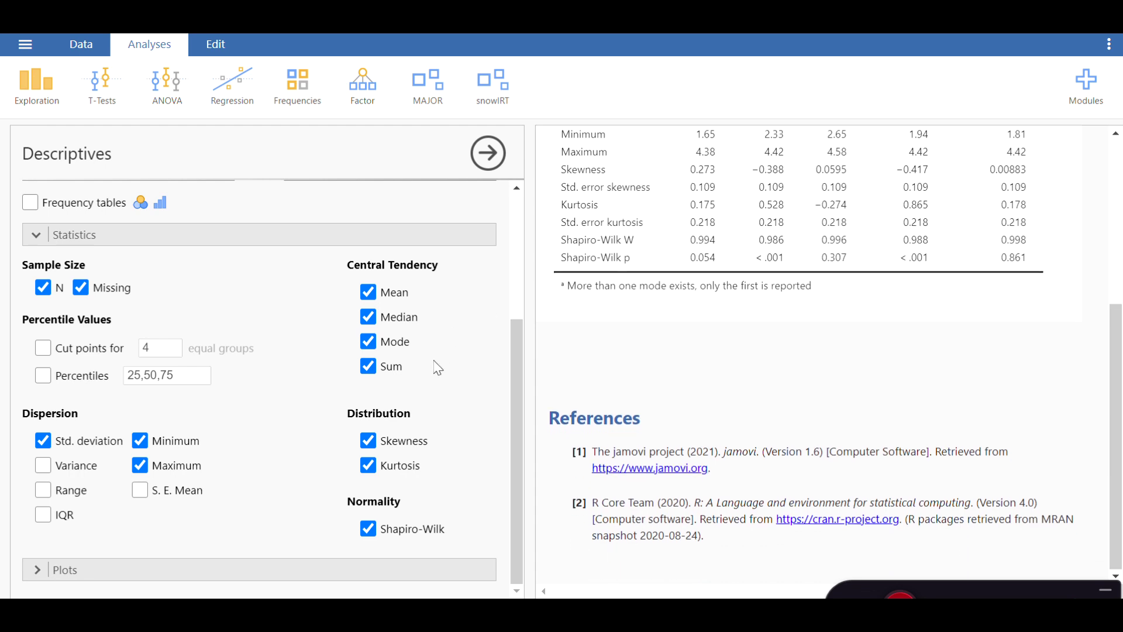
Add histograms for all five variables and compare the Neuroticism histogram with the Descriptives table
left_click(308, 573)
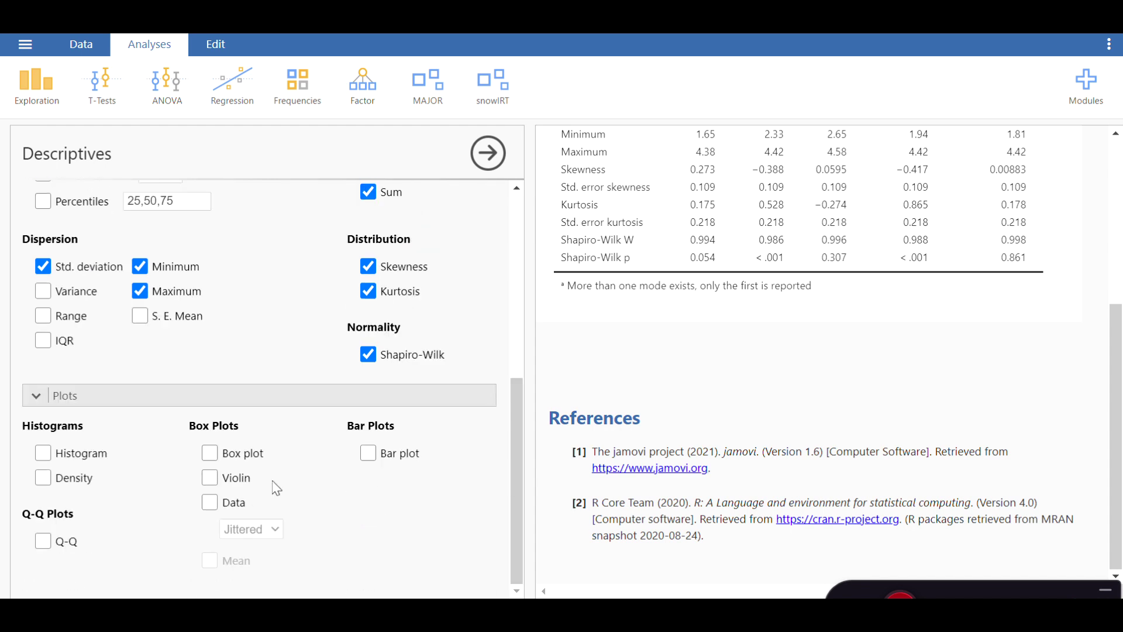
left_click(46, 462)
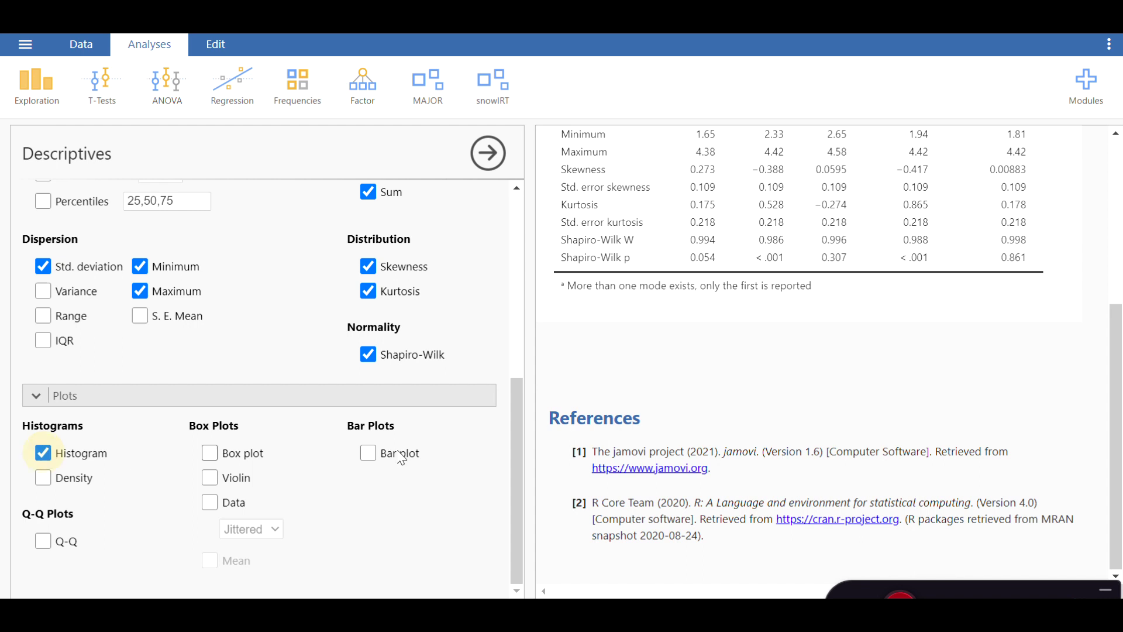
scroll(855, 410, "down", 5)
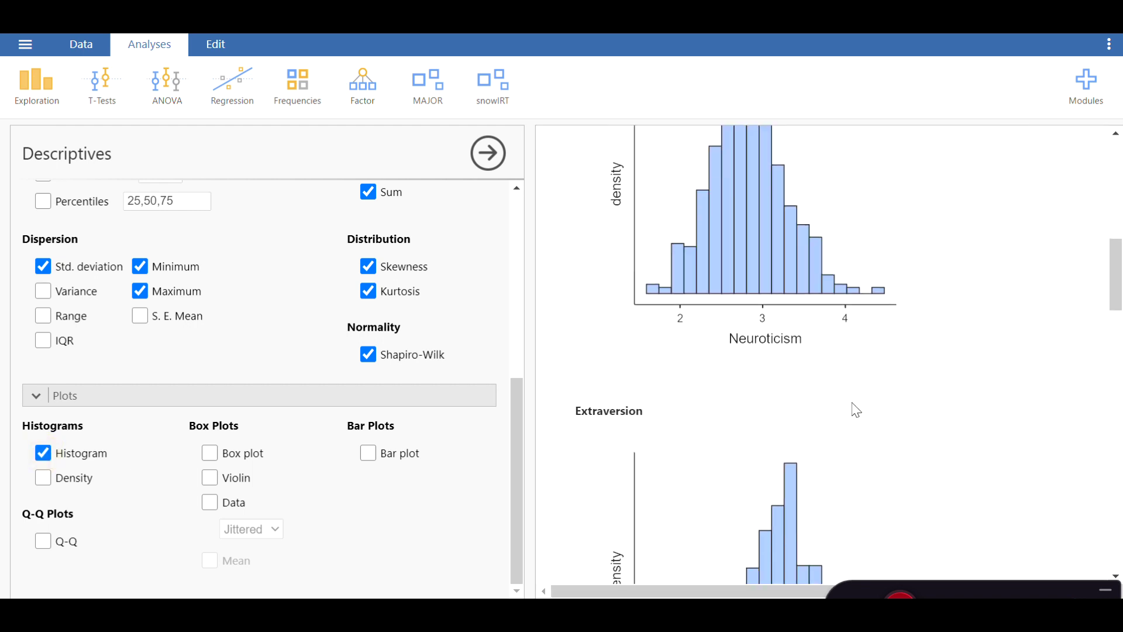
scroll(825, 321, "up", 2)
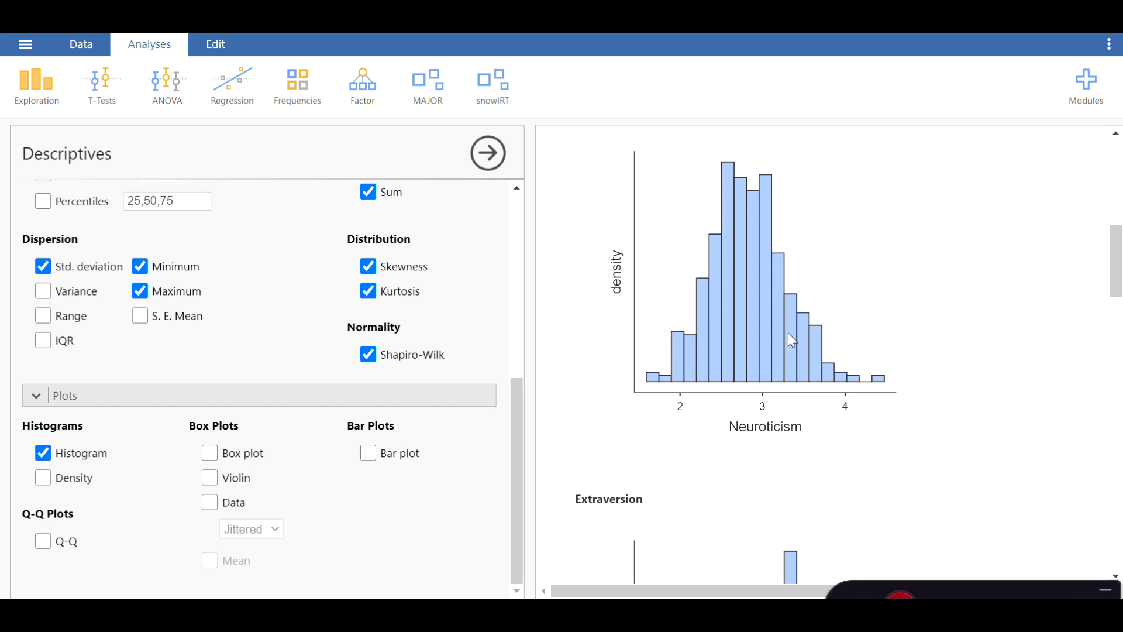
scroll(793, 345, "up", 10)
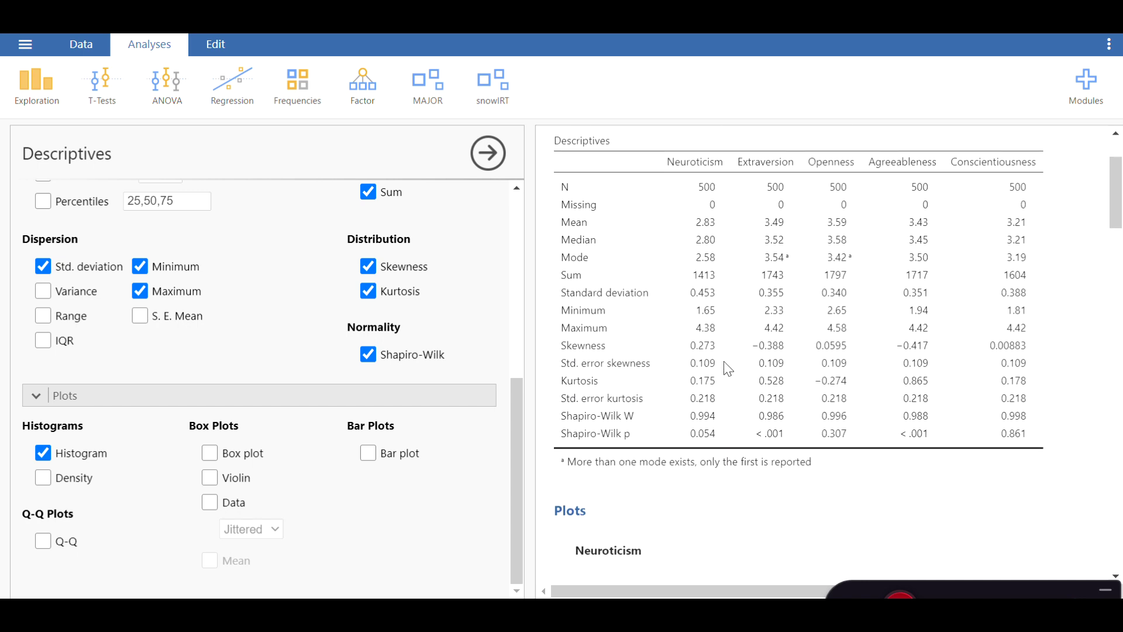
scroll(694, 364, "down", 8)
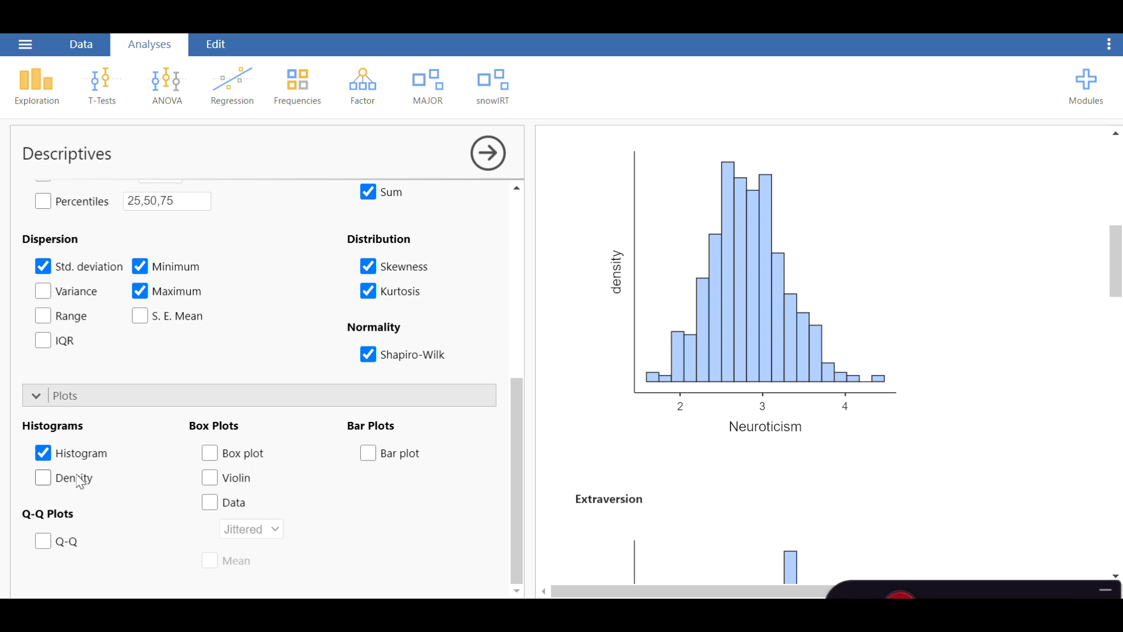
Overlay density curves on the histograms and check the curve on the Neuroticism plot
left_click(43, 478)
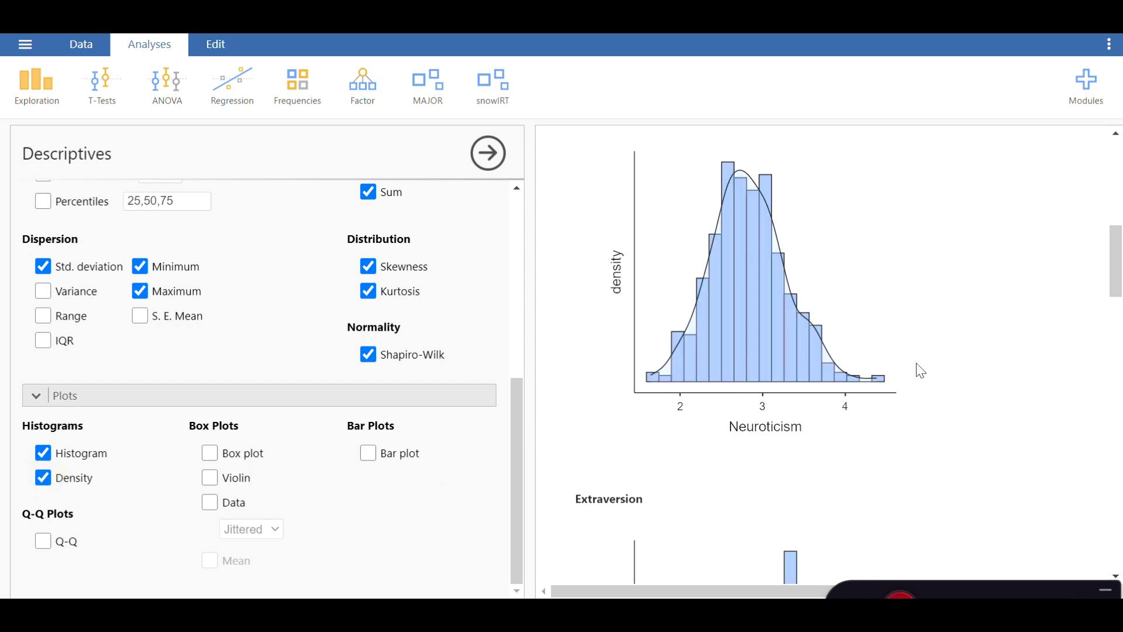
scroll(920, 369, "down", 3)
scroll(921, 368, "up", 2)
scroll(921, 369, "up", 1)
Examine the histograms and density curves of the variables from Neuroticism down to Conscientiousness
scroll(847, 226, "down", 7)
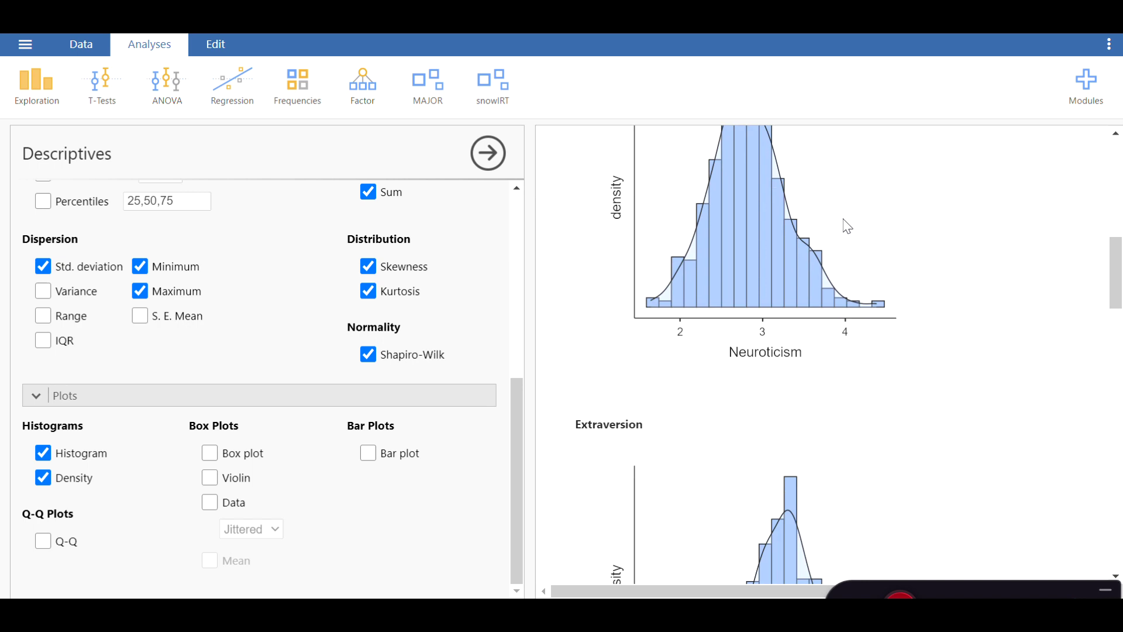
scroll(771, 197, "up", 1)
scroll(771, 196, "down", 5)
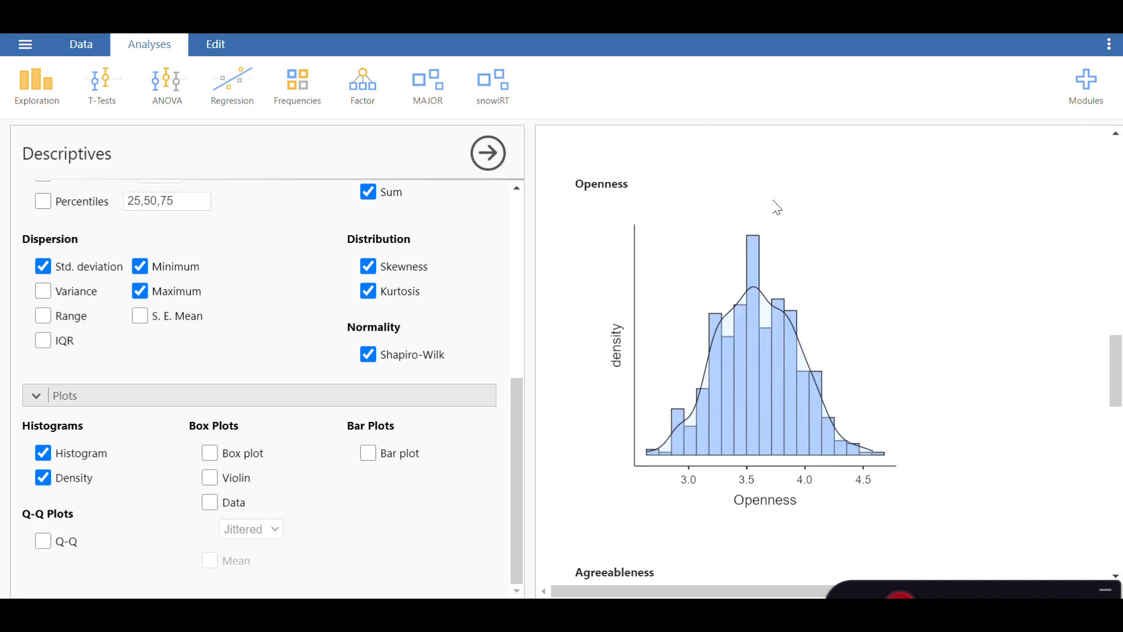
scroll(777, 207, "up", 3)
scroll(777, 208, "down", 10)
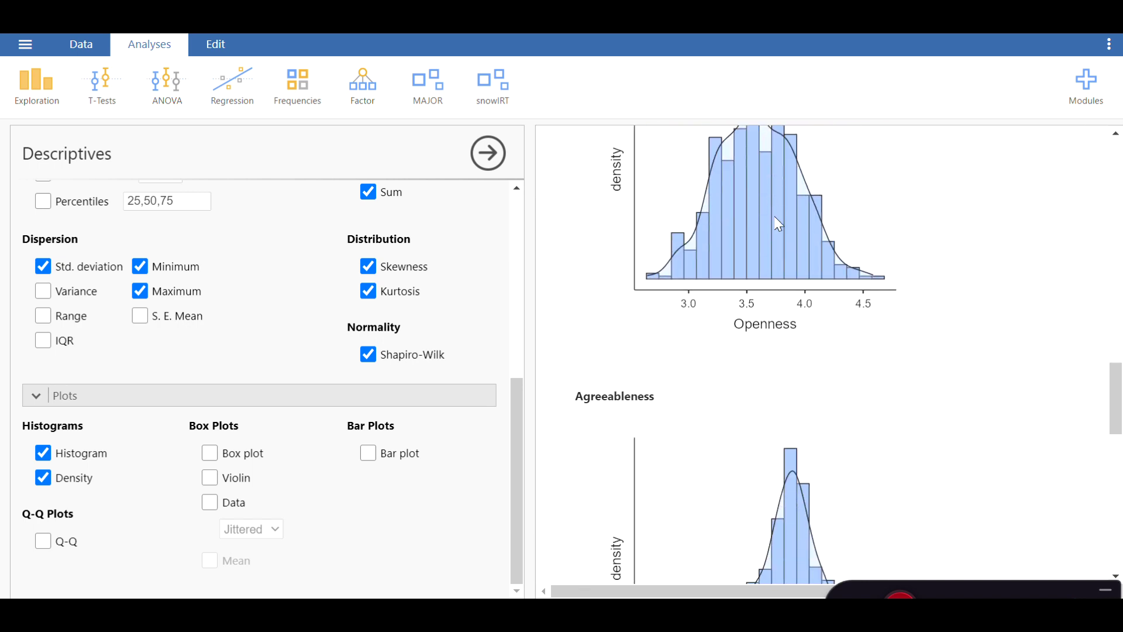
scroll(784, 240, "down", 1)
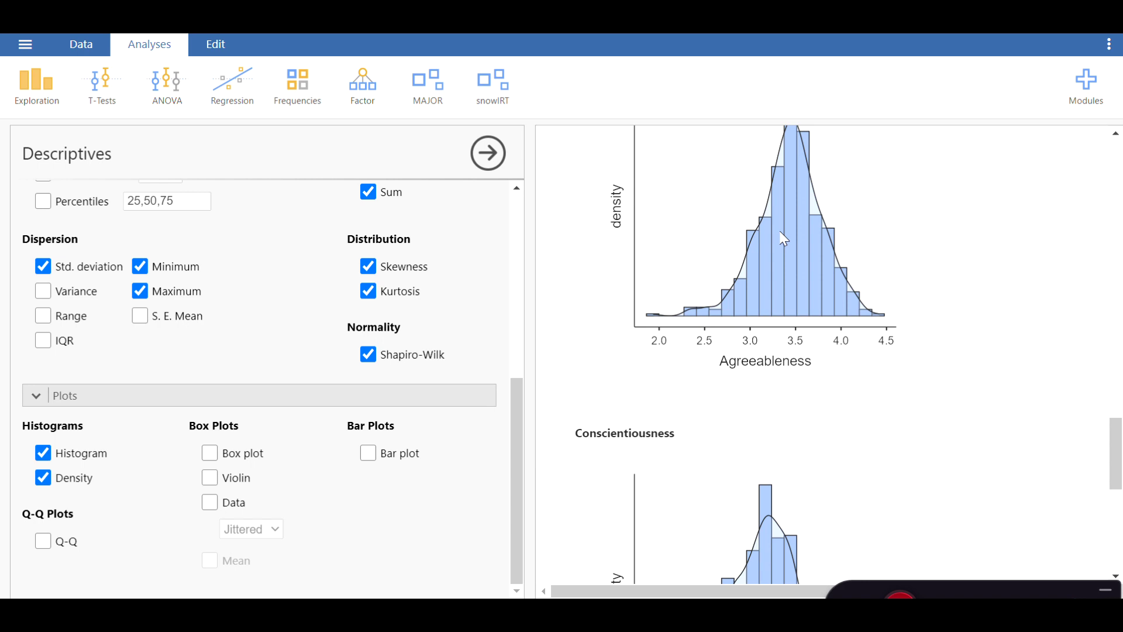
scroll(784, 238, "down", 10)
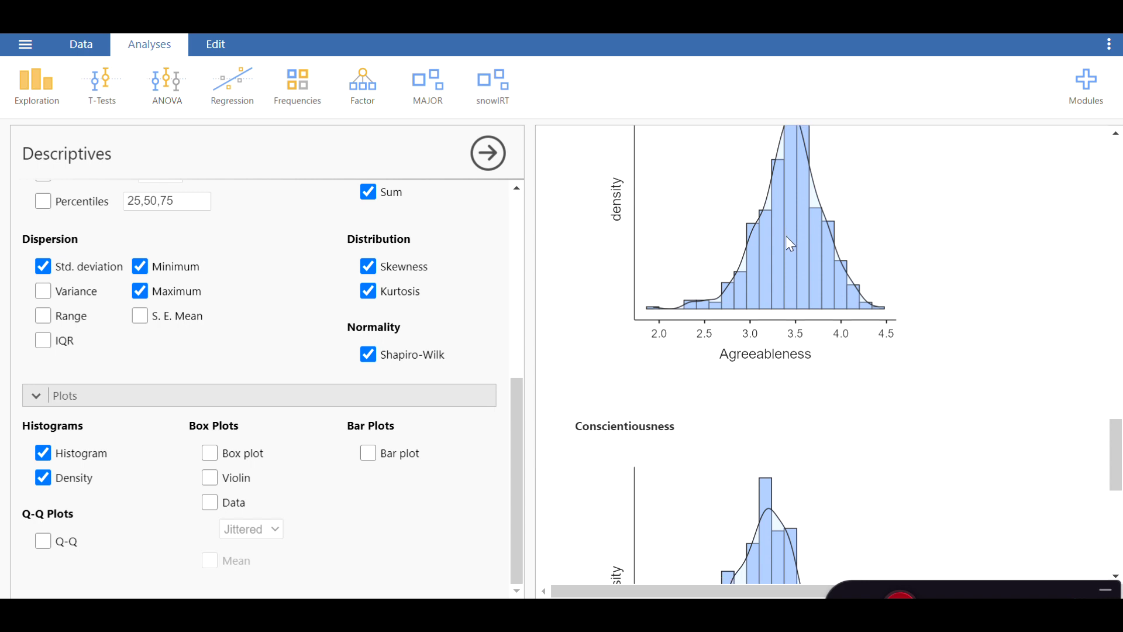
scroll(774, 318, "down", 1)
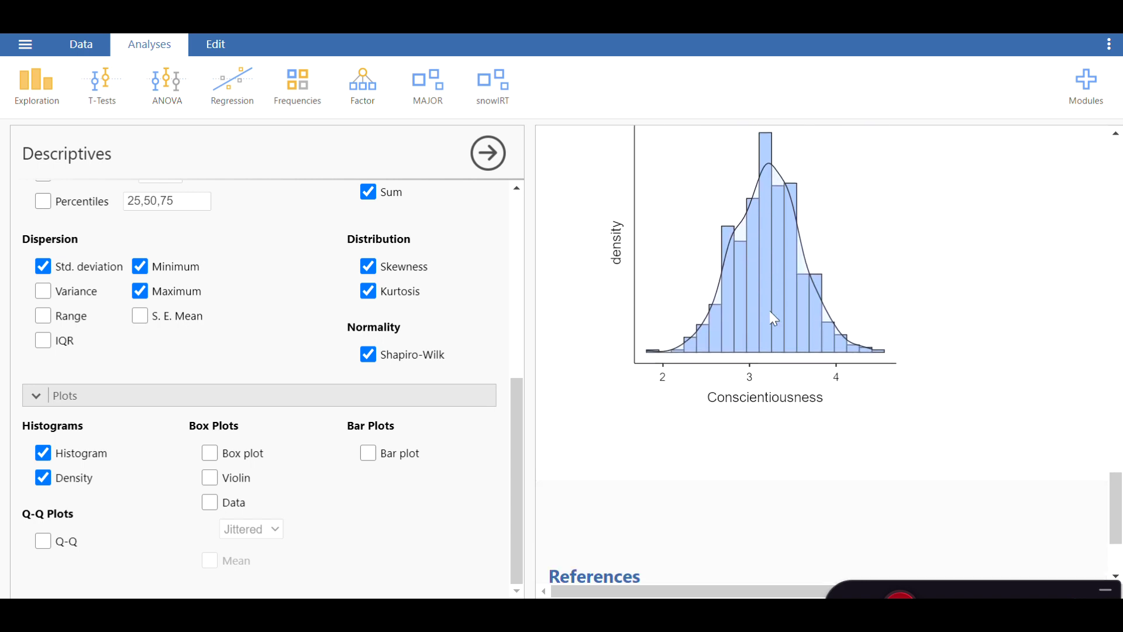
scroll(785, 326, "down", 5)
scroll(784, 325, "up", 9)
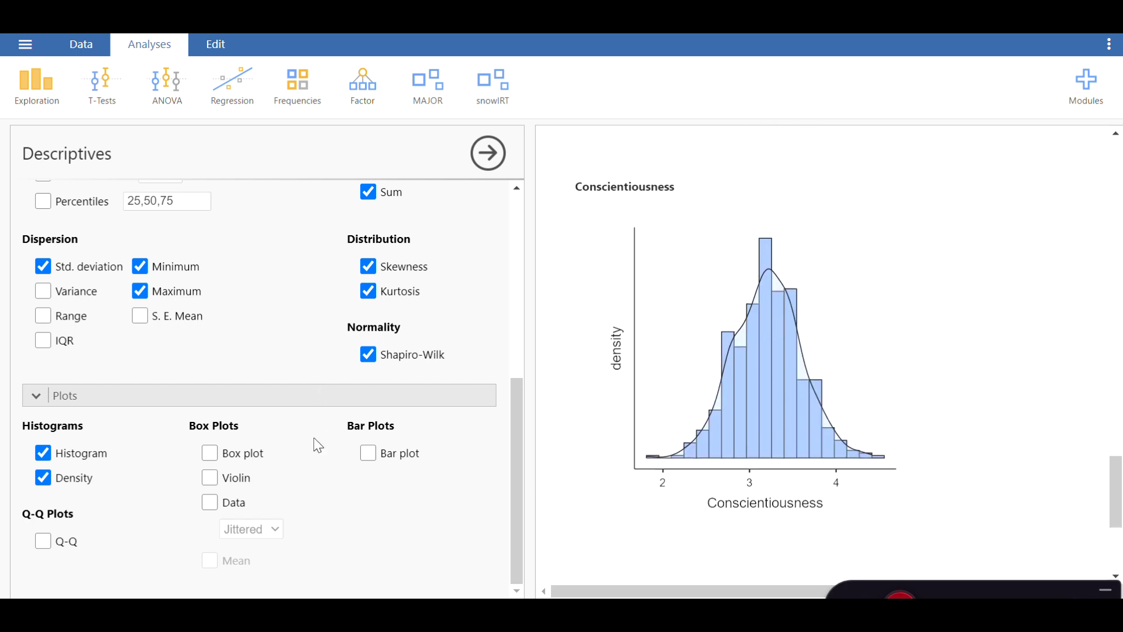
Add box plots with violin outlines and jittered data points, examining the plot for Openness
left_click(209, 454)
scroll(651, 413, "up", 5)
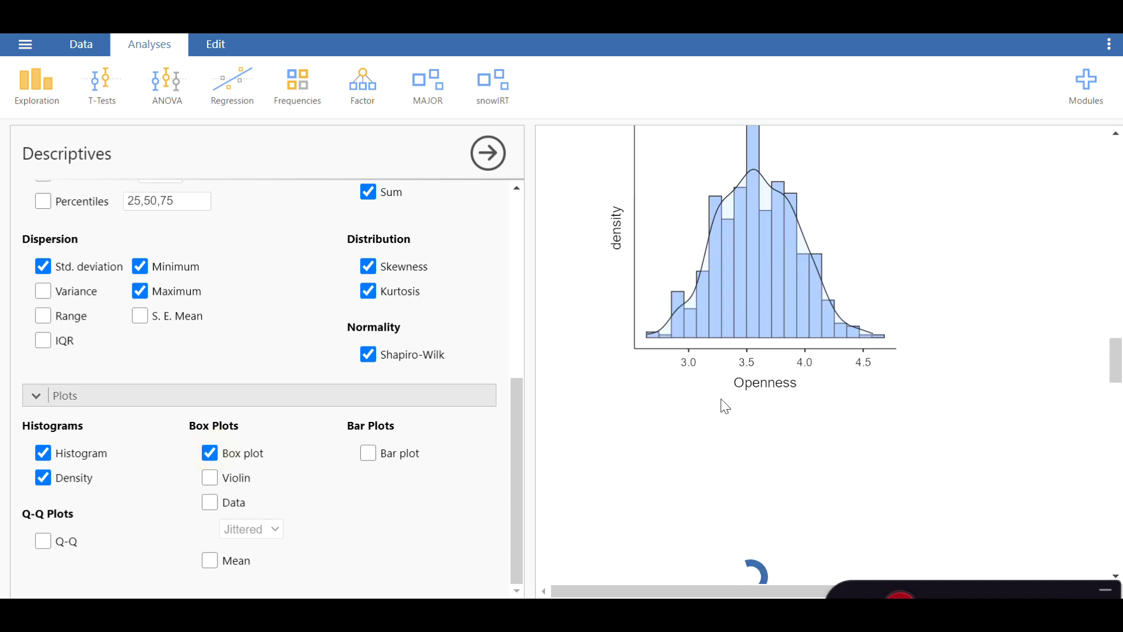
scroll(842, 401, "down", 3)
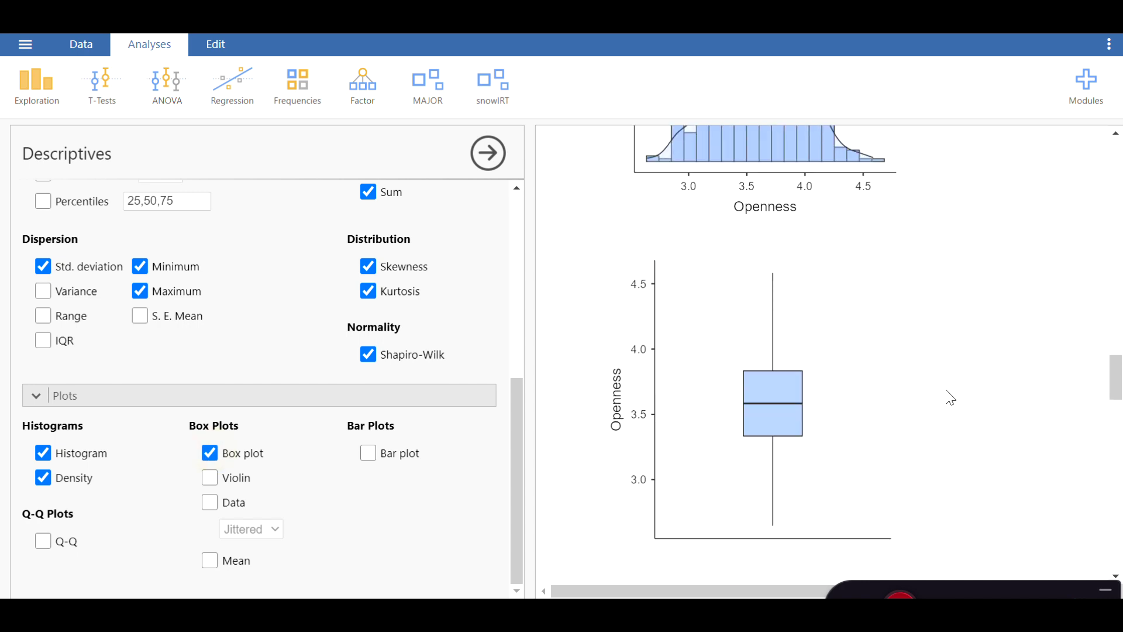
scroll(949, 398, "down", 1)
scroll(945, 395, "up", 1)
scroll(857, 257, "down", 1)
scroll(859, 258, "up", 1)
scroll(859, 261, "down", 1)
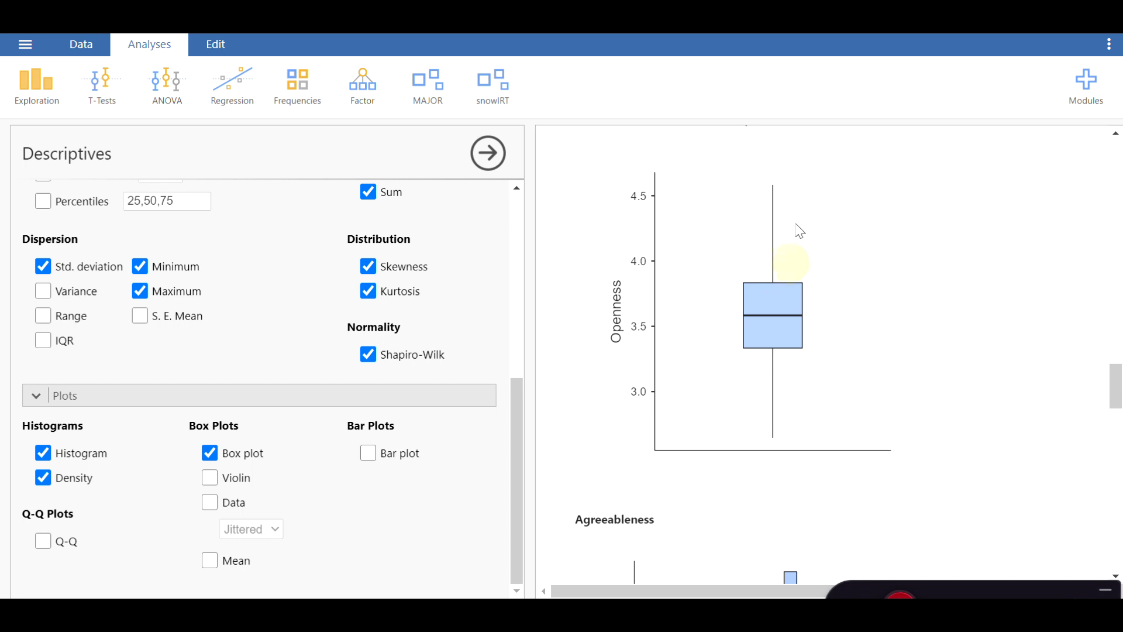
left_click(210, 477)
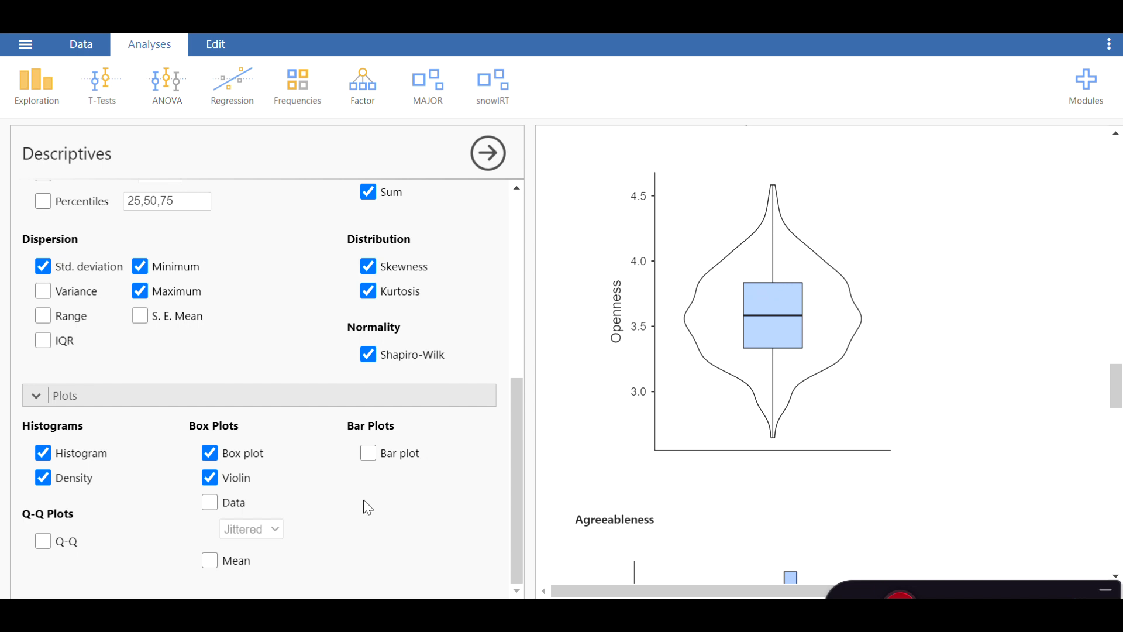
left_click(210, 503)
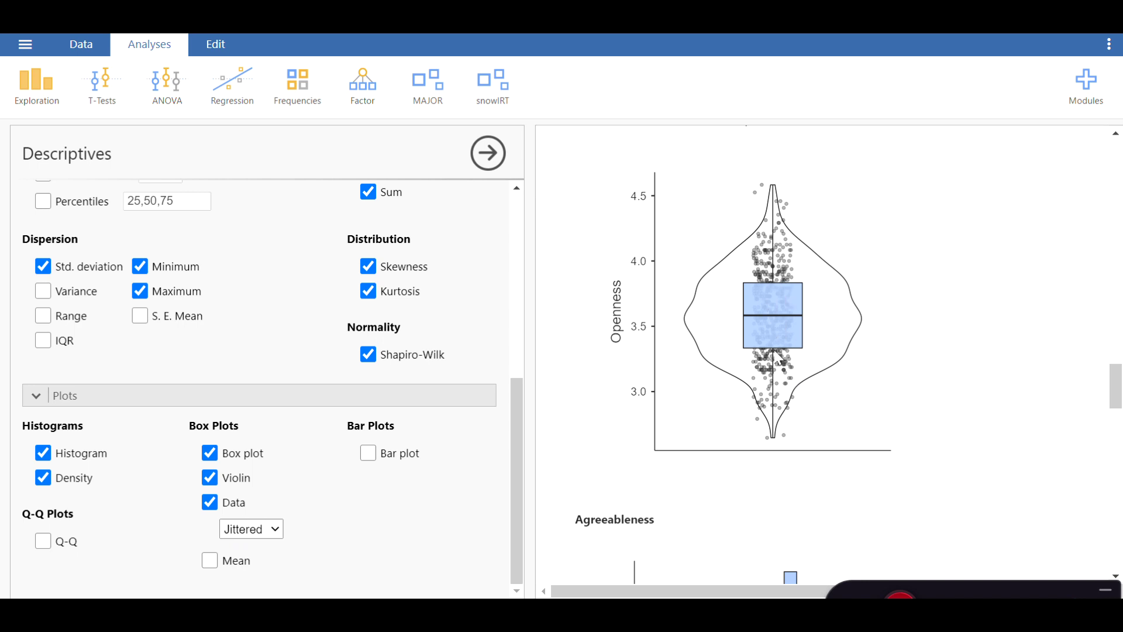
Frame the wide middle part of the Openness violin plot with red pen strokes and clear the annotations
left_click(996, 607)
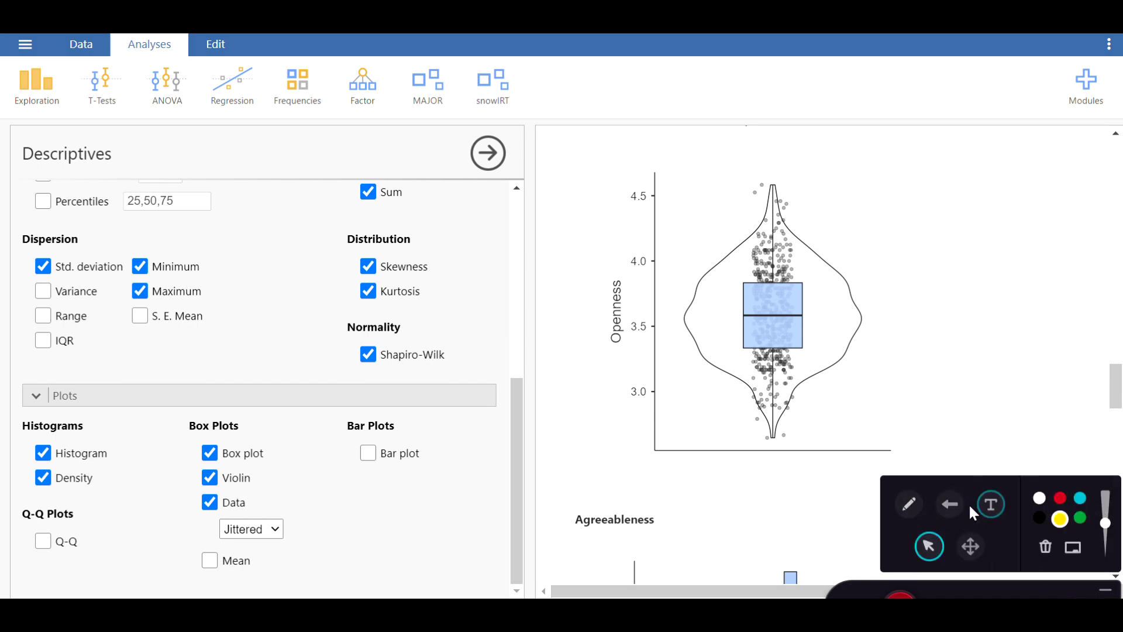
left_click(908, 504)
left_click(1059, 500)
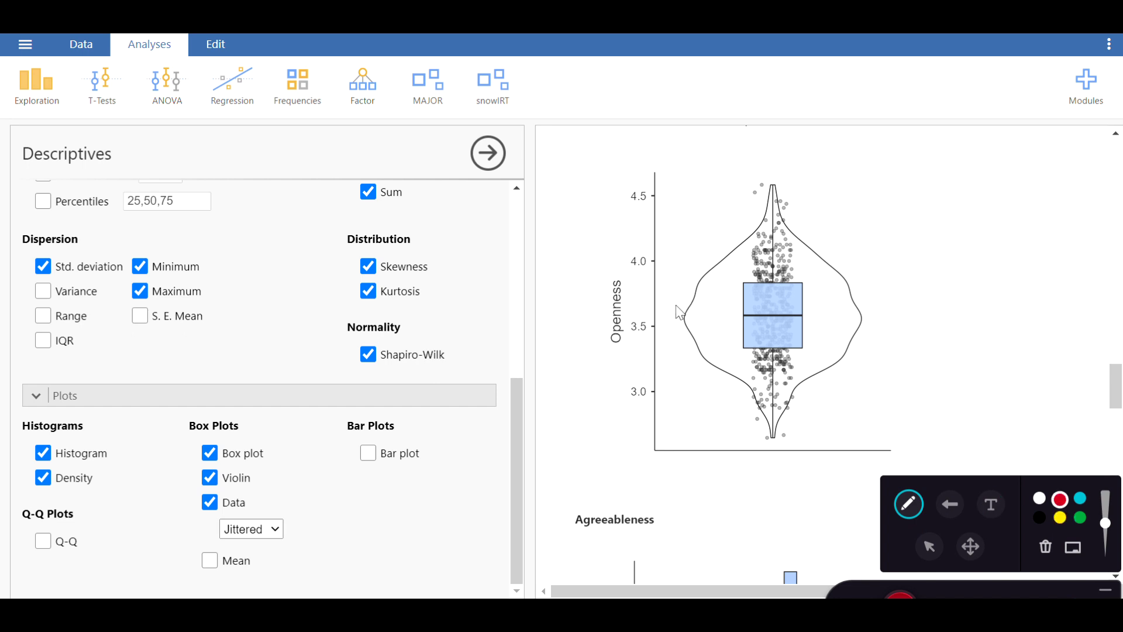
left_click_drag(715, 368, 845, 364)
left_click_drag(1107, 526, 1108, 543)
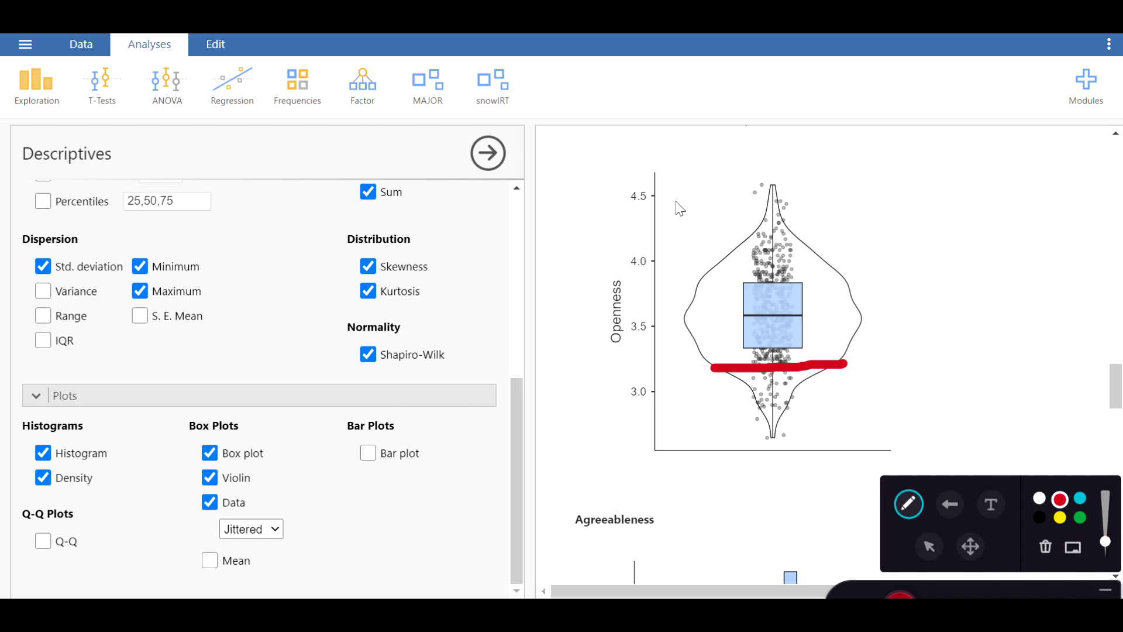
left_click_drag(700, 251, 849, 248)
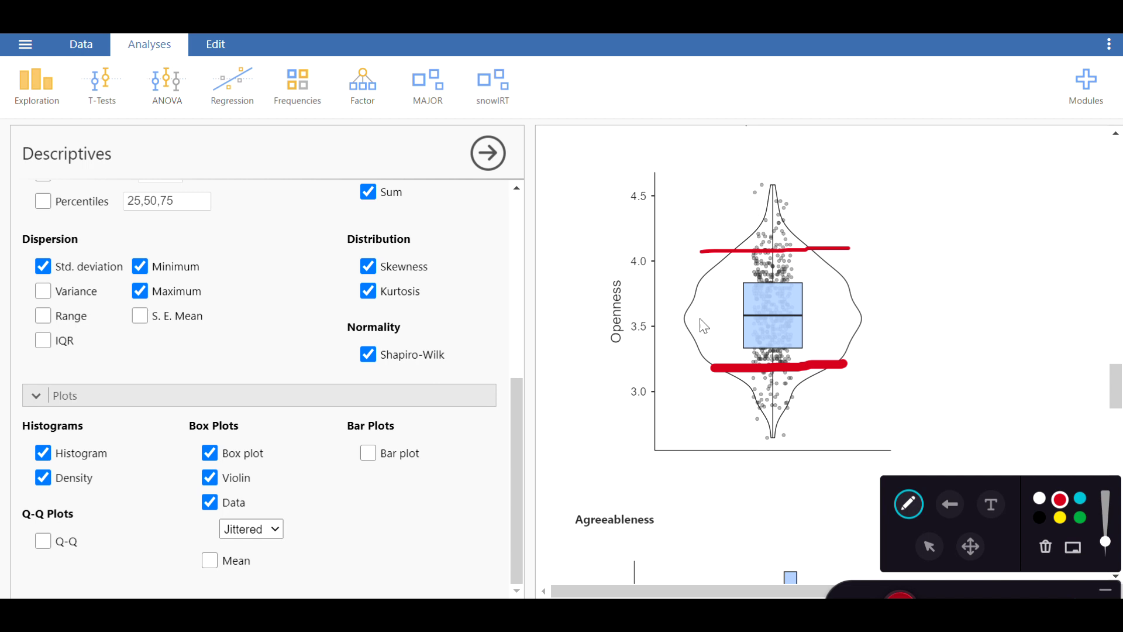
left_click_drag(687, 253, 688, 369)
left_click_drag(858, 251, 859, 359)
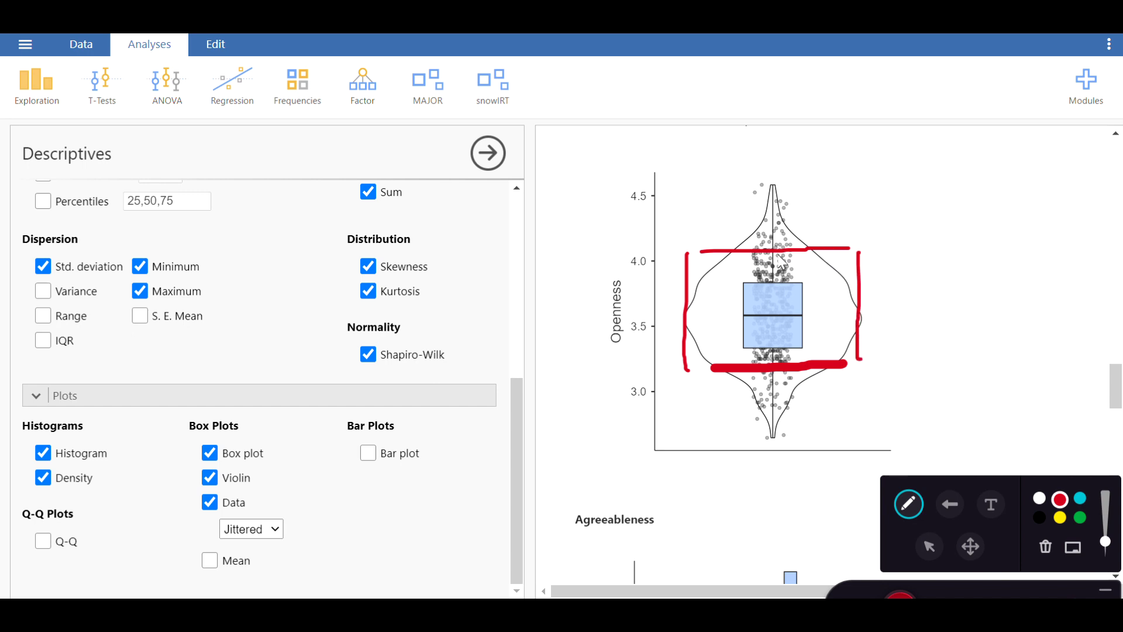
left_click(1045, 547)
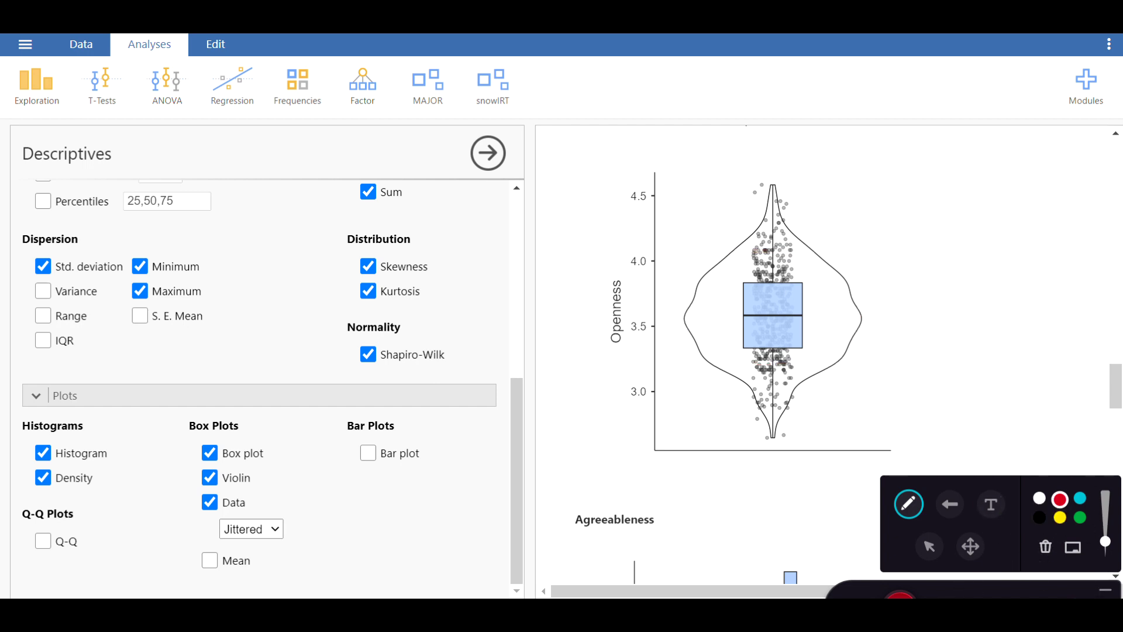
left_click(1041, 612)
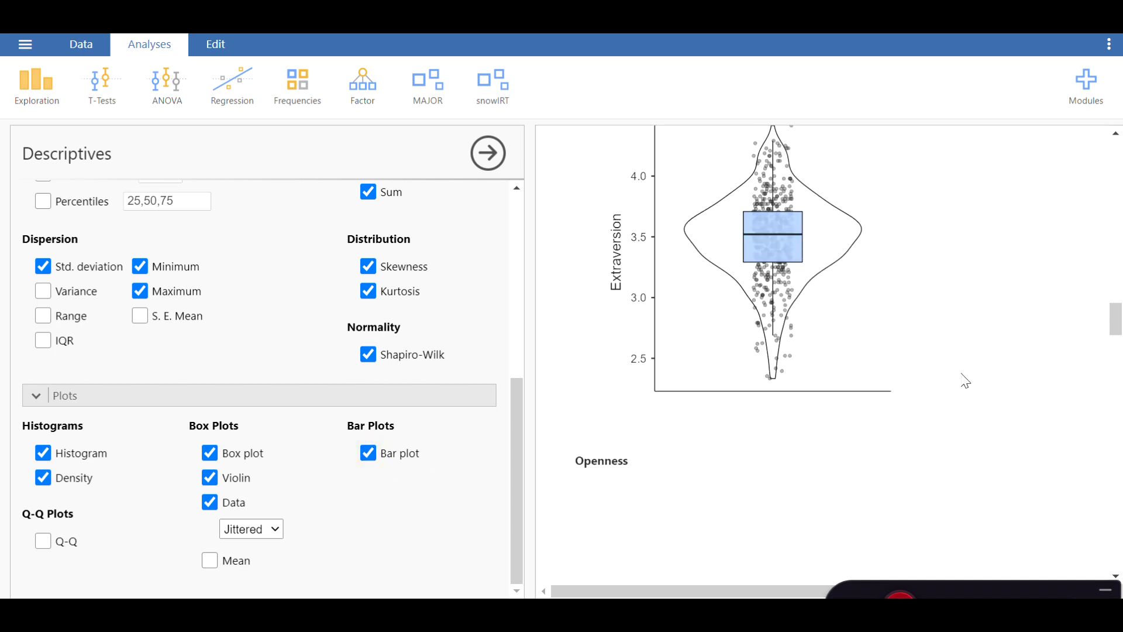
Try out bar plots, look at the one for Openness, and remove the bar plots
scroll(934, 326, "down", 5)
scroll(947, 318, "down", 1)
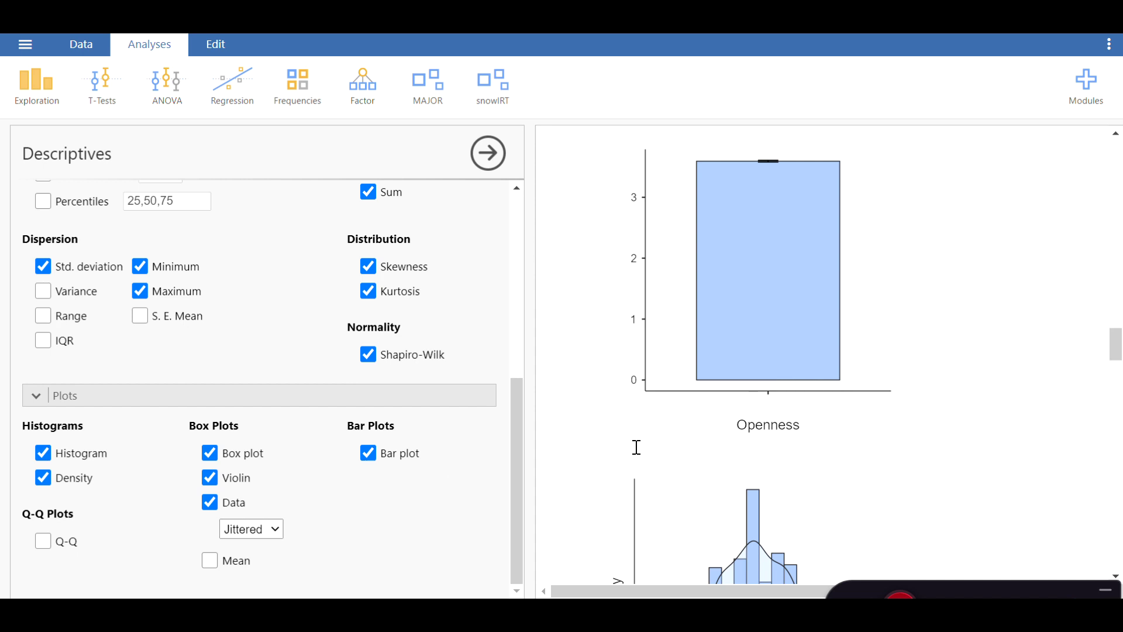
left_click(367, 452)
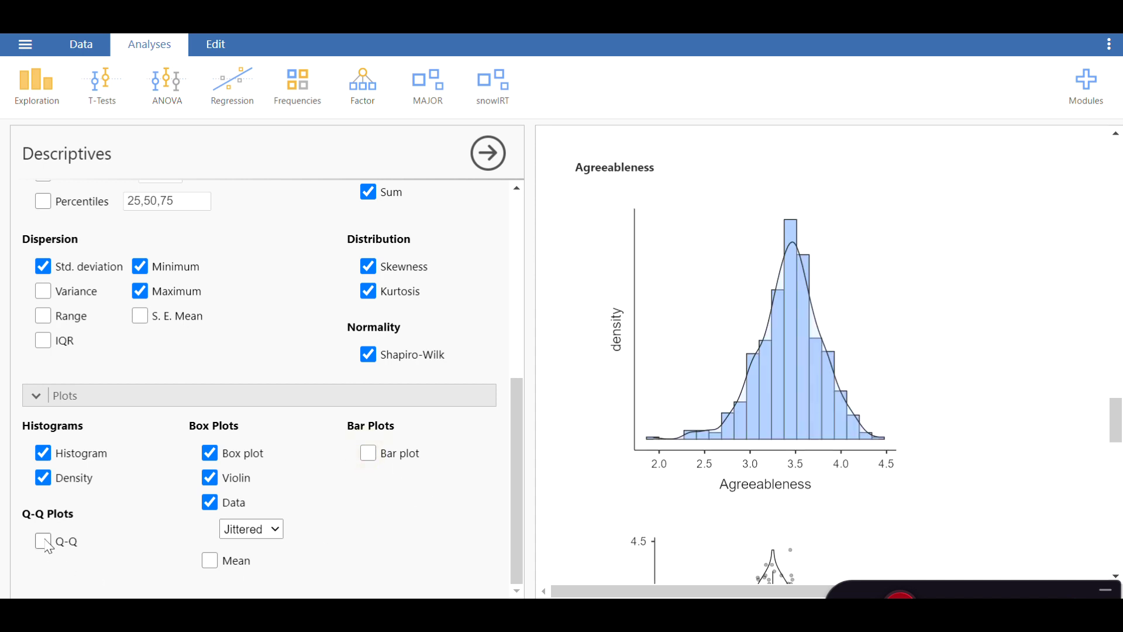
Add Q-Q plots and compare the Extraversion Q-Q plot with its violin and box plot
left_click(47, 545)
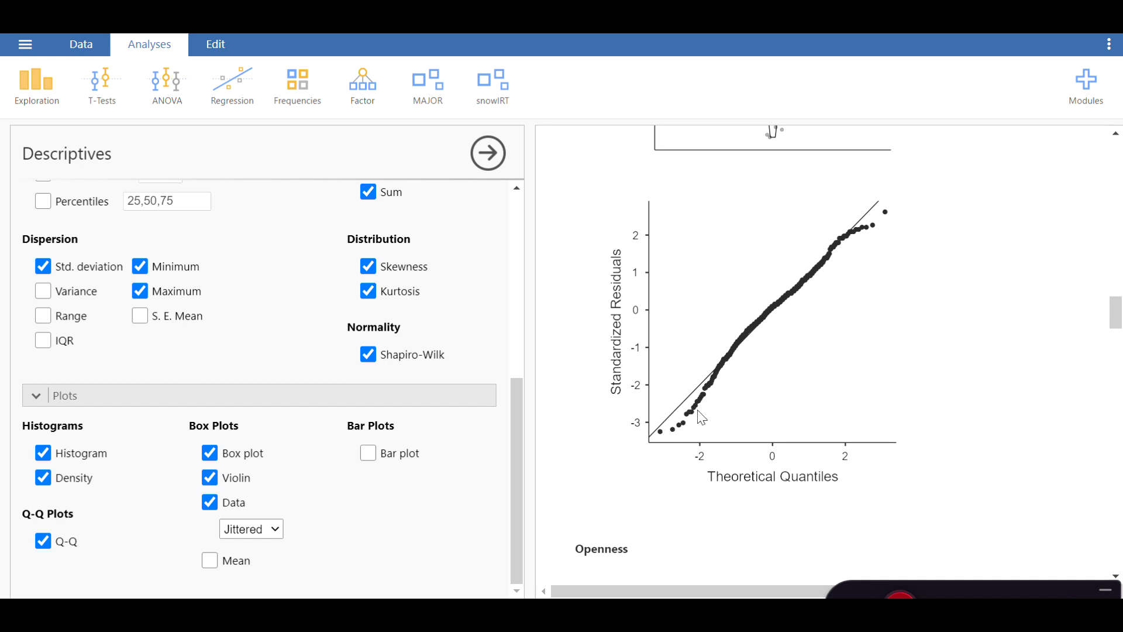
scroll(702, 418, "up", 6)
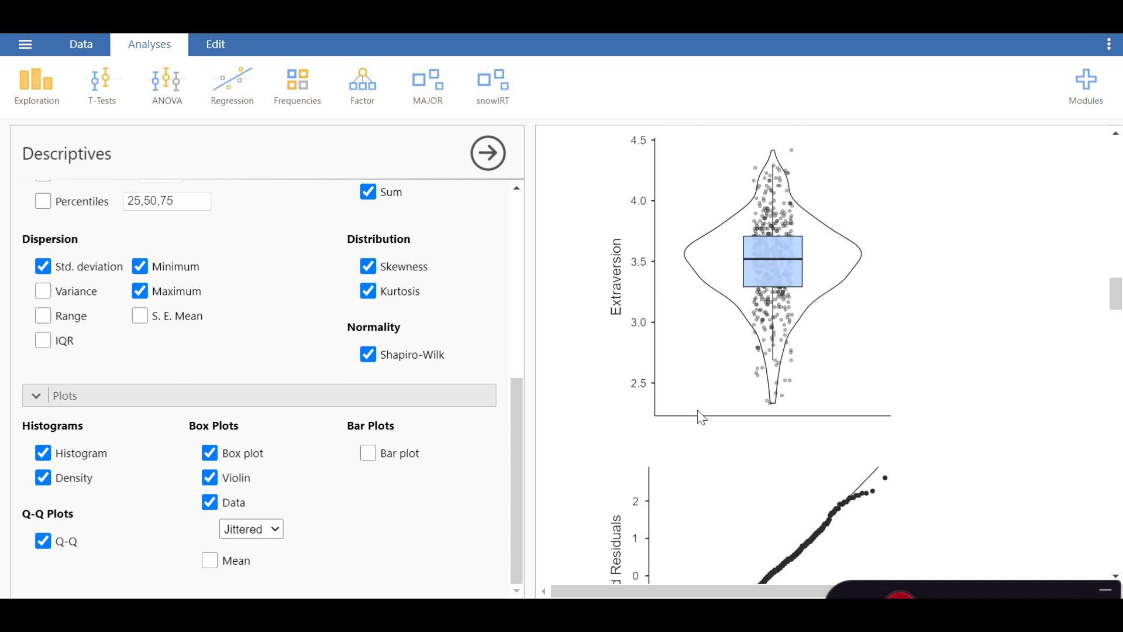
scroll(778, 222, "down", 6)
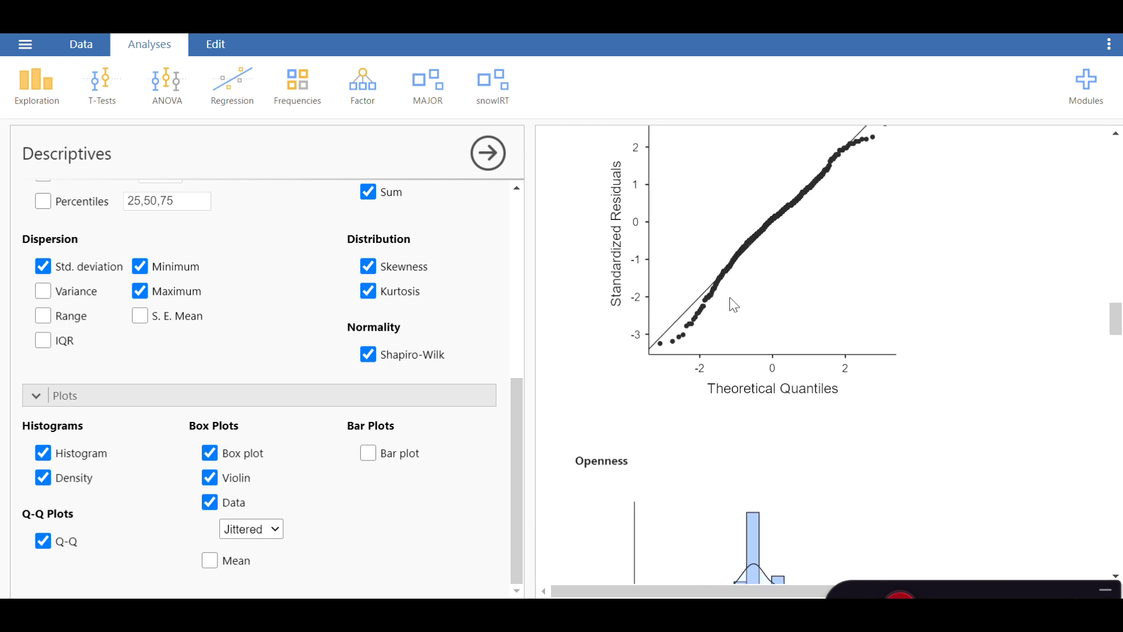
scroll(734, 304, "up", 1)
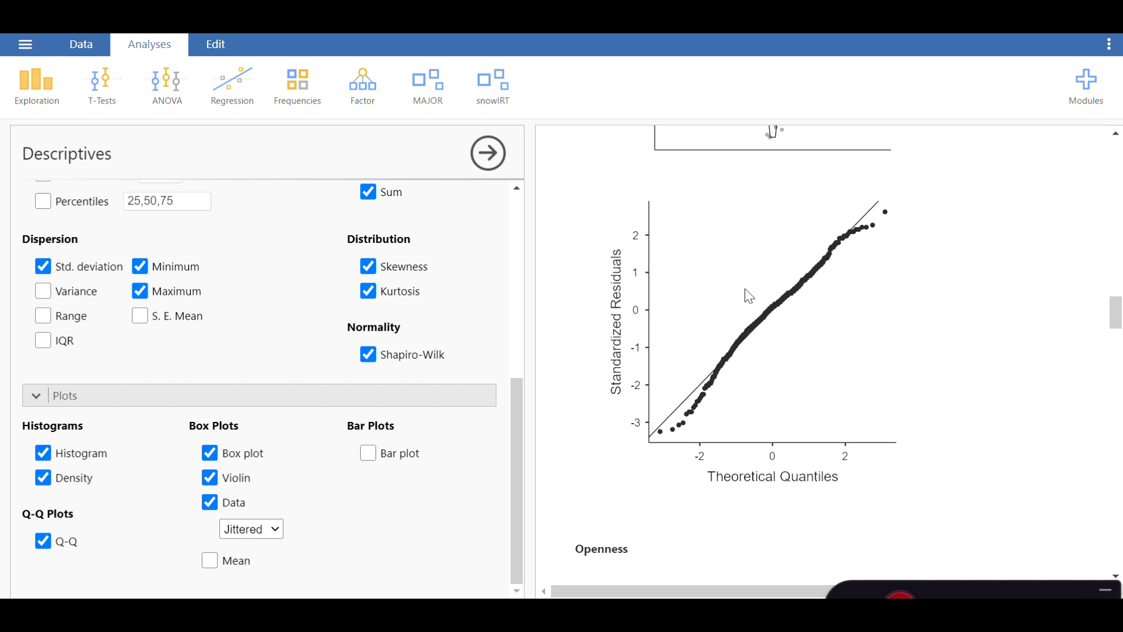
scroll(749, 295, "up", 1)
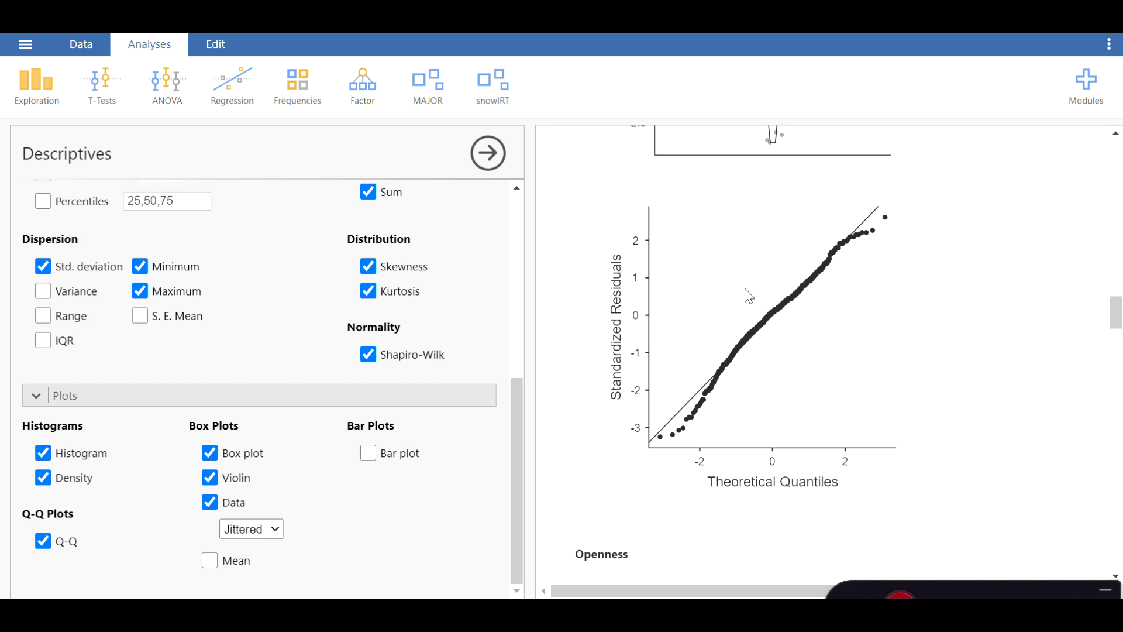
scroll(749, 295, "up", 3)
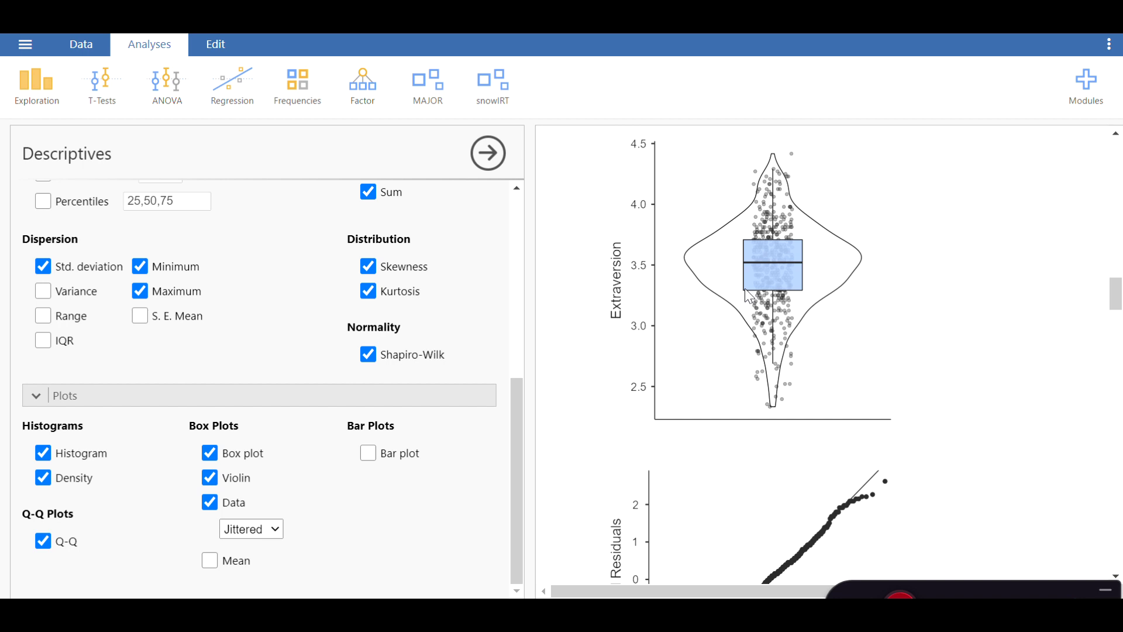
scroll(748, 296, "up", 1)
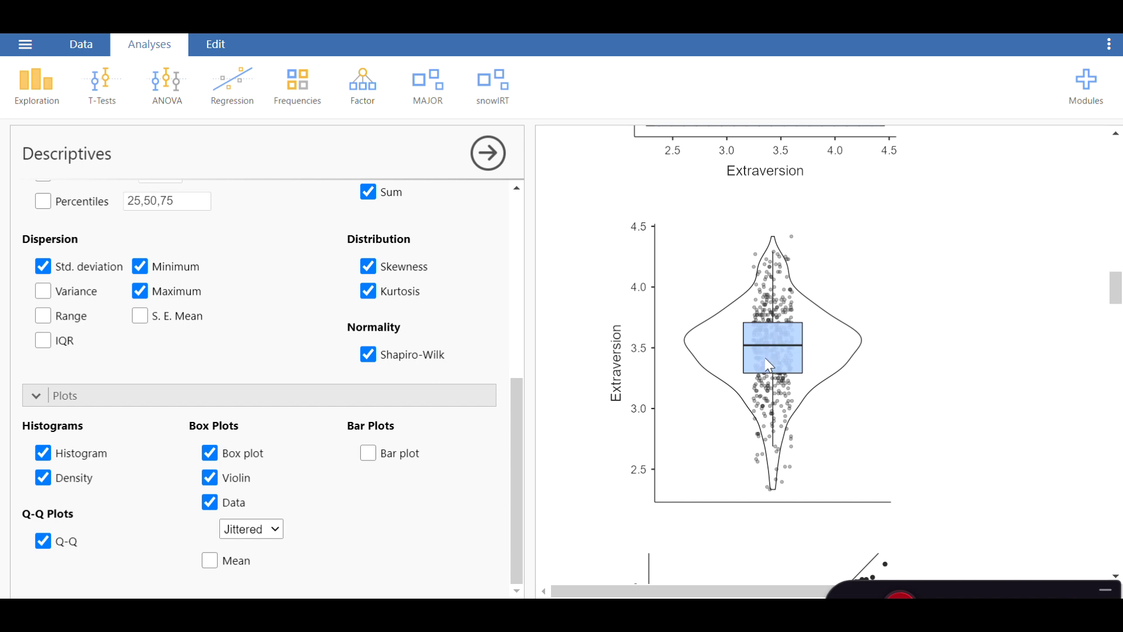
Add mean markers to the box plots and review the Extraversion box plot and histogram
left_click(212, 563)
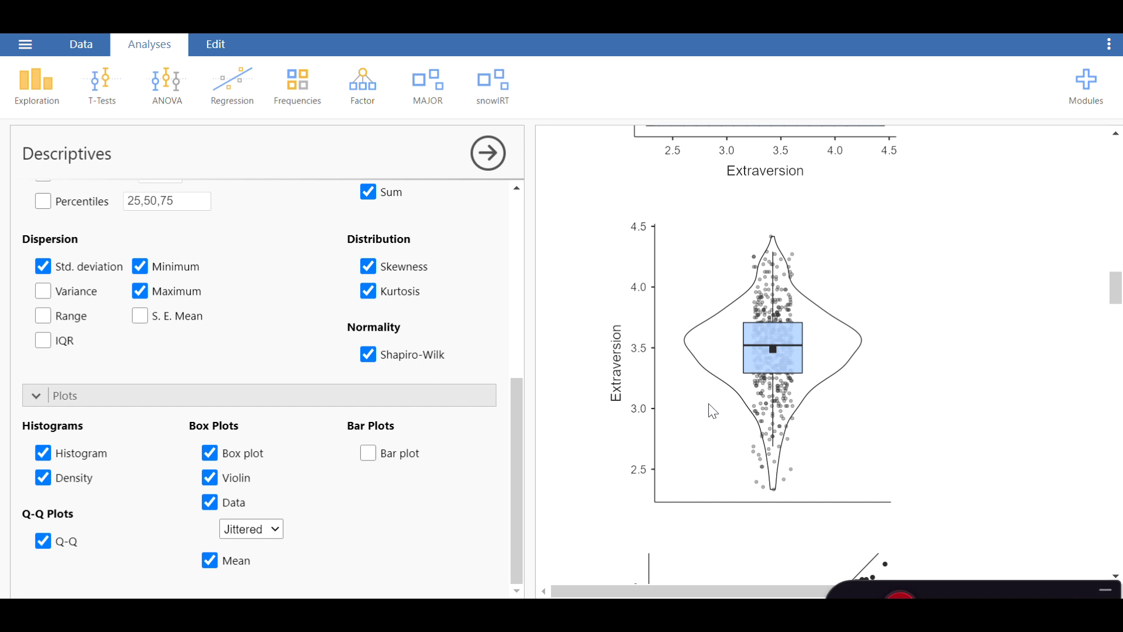
scroll(476, 358, "up", 6)
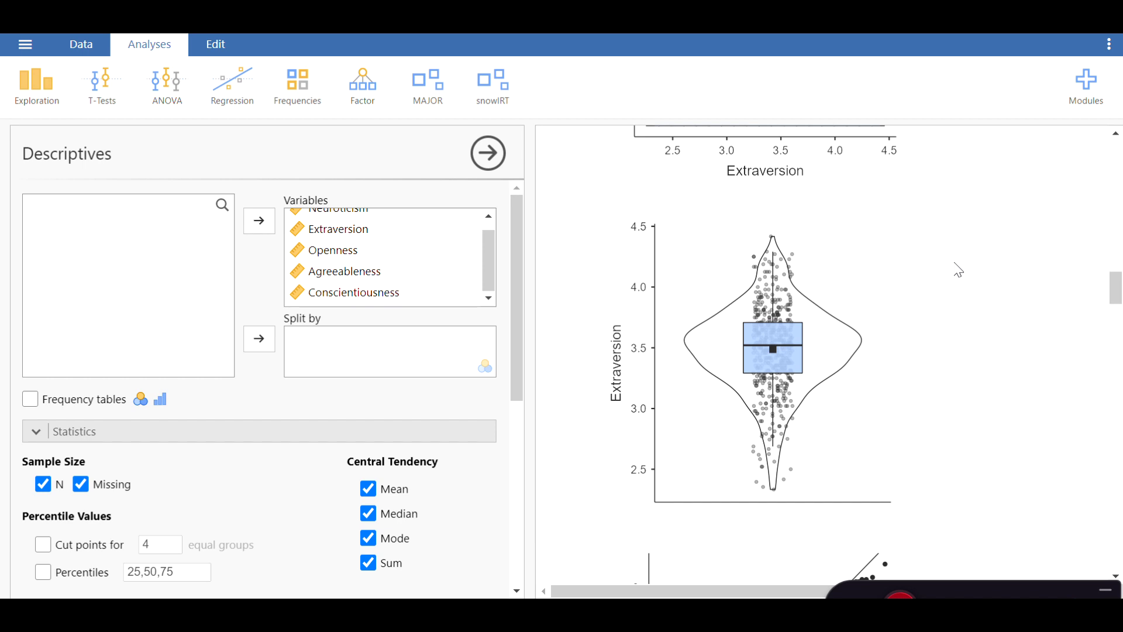
scroll(957, 295, "up", 5)
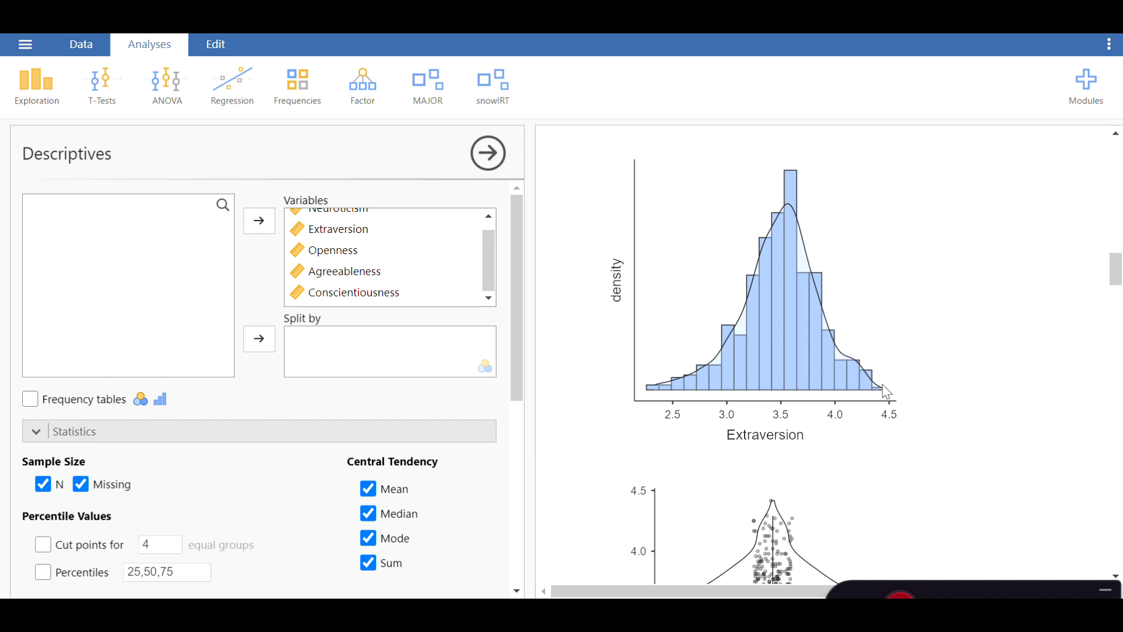
Open the Anderson's Iris Data example data set from the data library
left_click(25, 45)
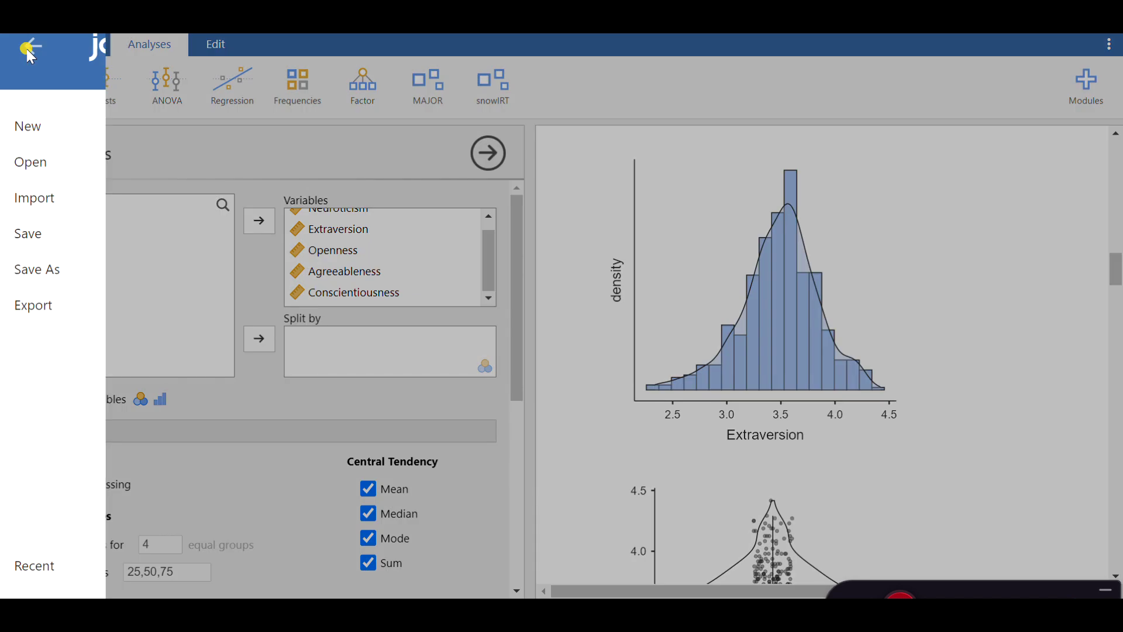
left_click(53, 175)
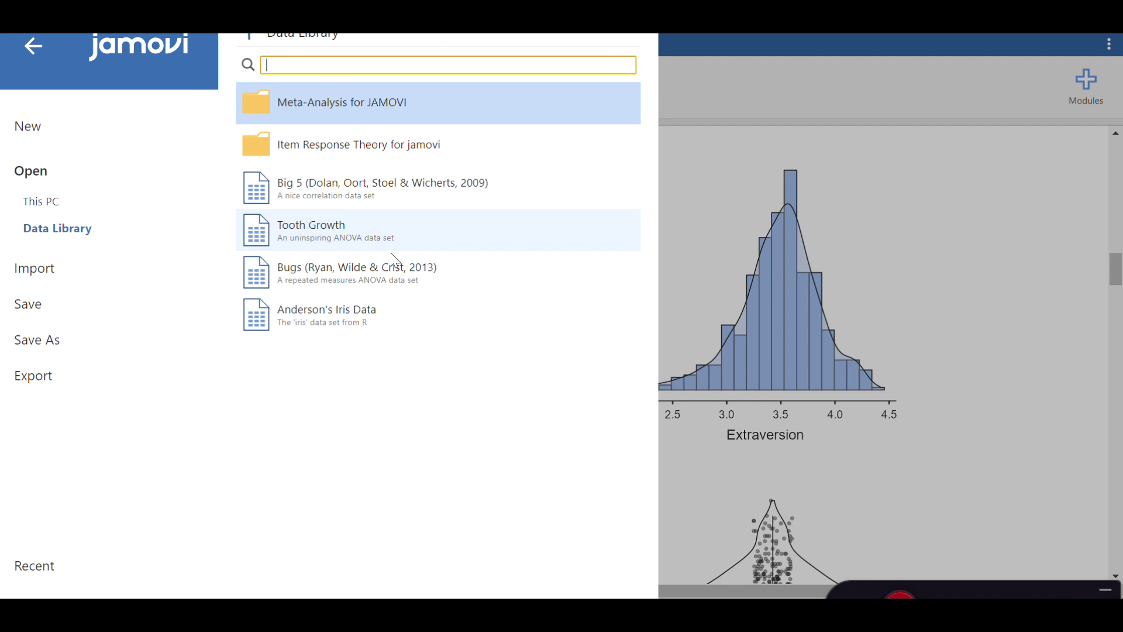
left_click(327, 318)
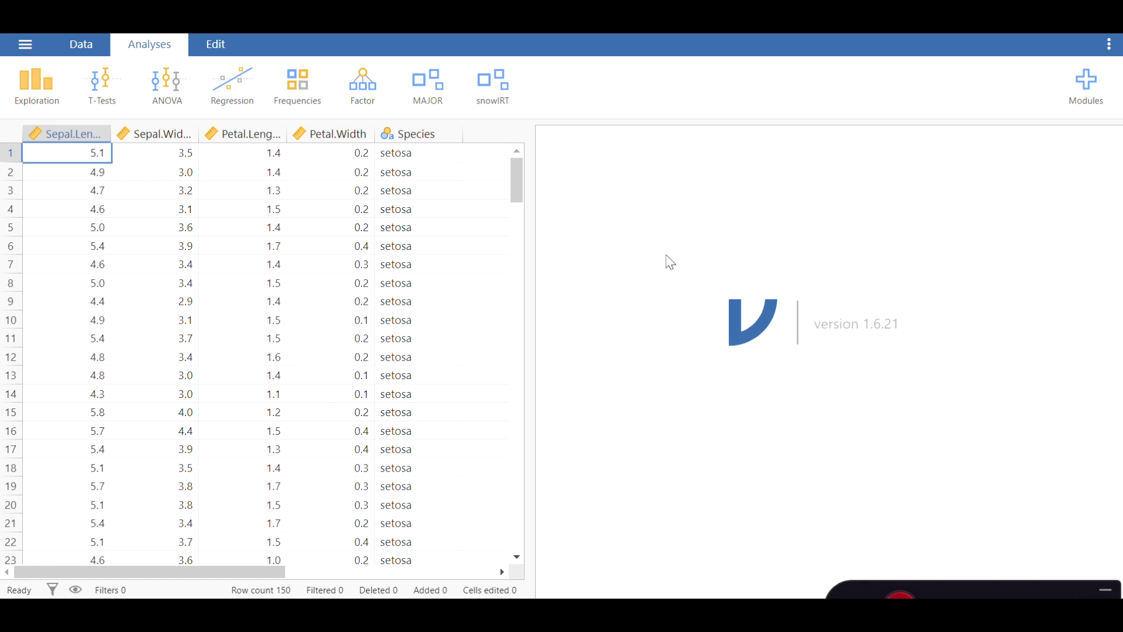
Run Descriptives on Sepal.Length, Sepal.Width, Petal.Length and Petal.Width
left_click(25, 88)
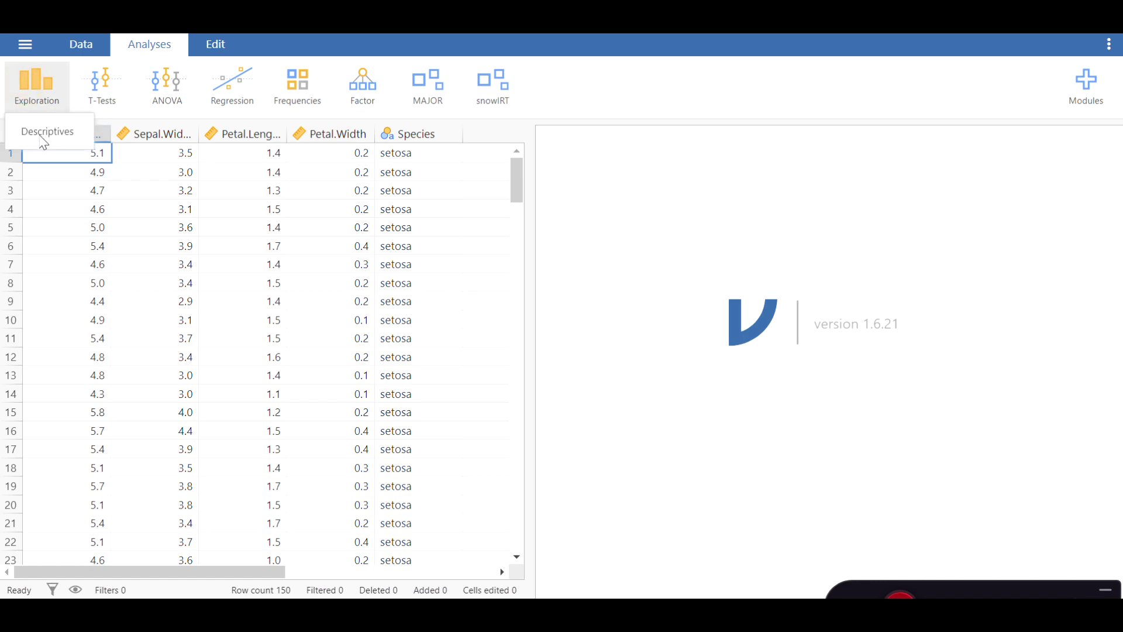
left_click(43, 143)
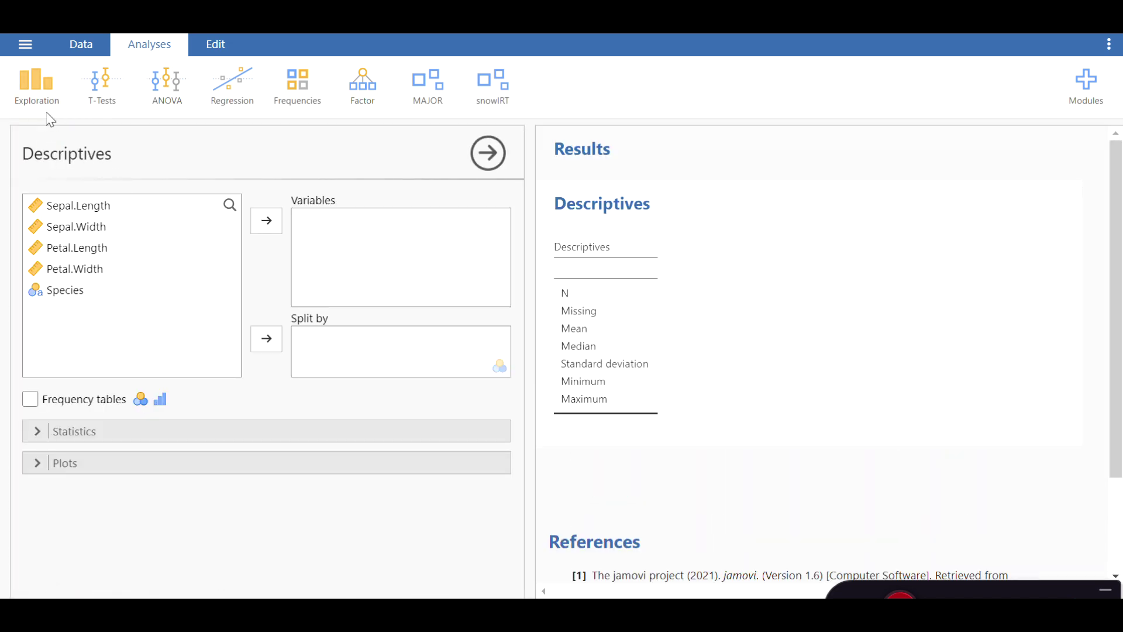
left_click(102, 207)
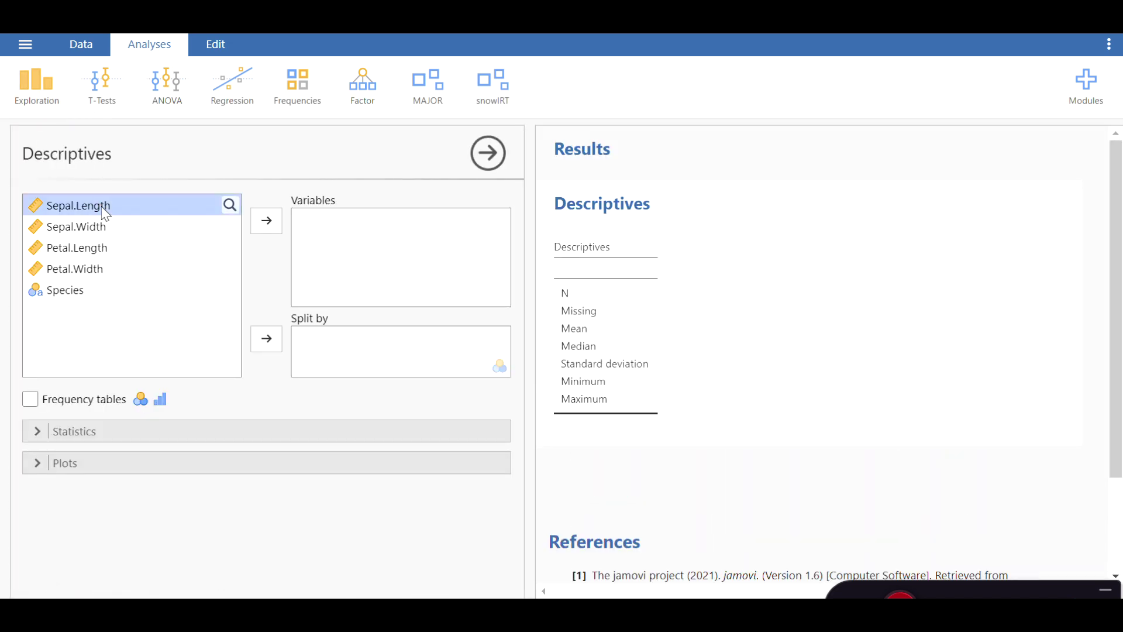
left_click(83, 270, "shift")
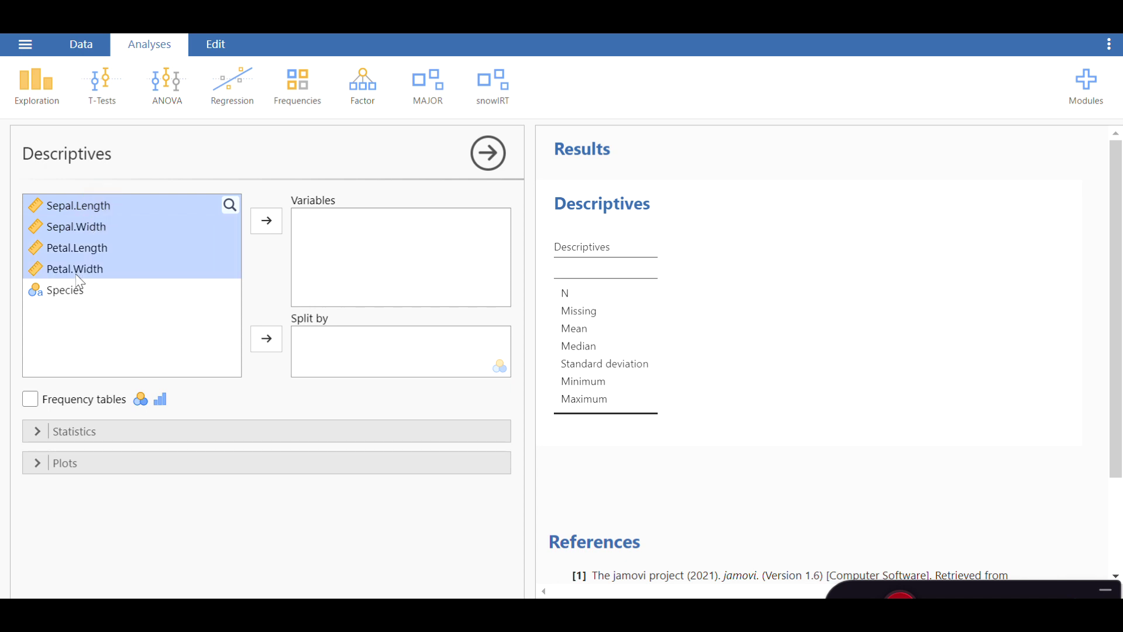
left_click(266, 221)
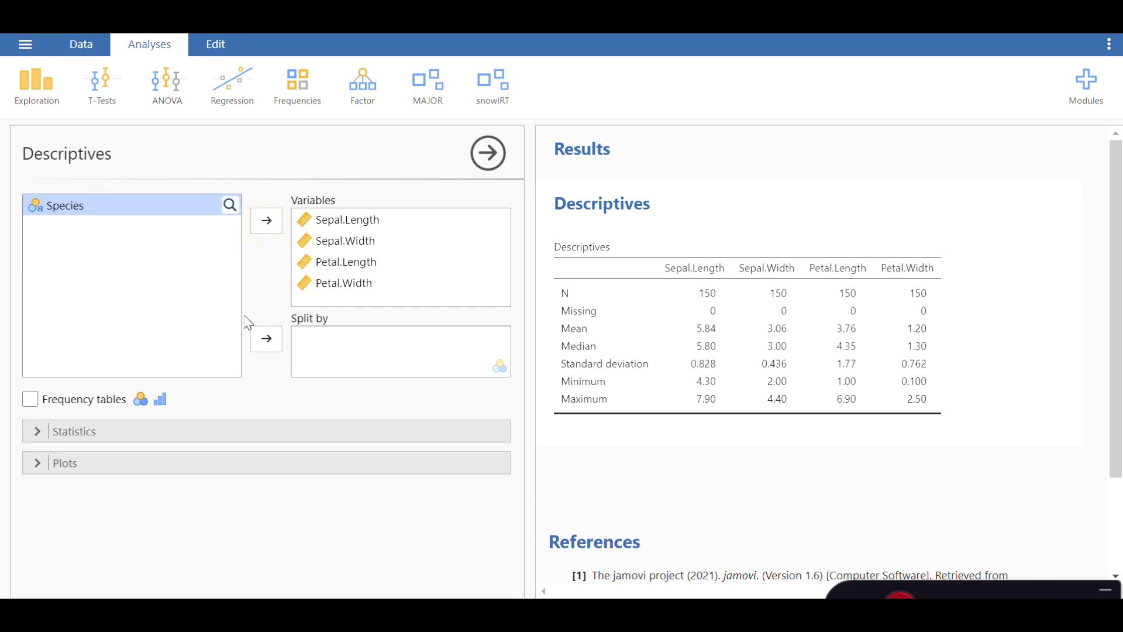
Inspect the Species variable's measure type, data type and levels, and look through its values in the data sheet
left_click(83, 51)
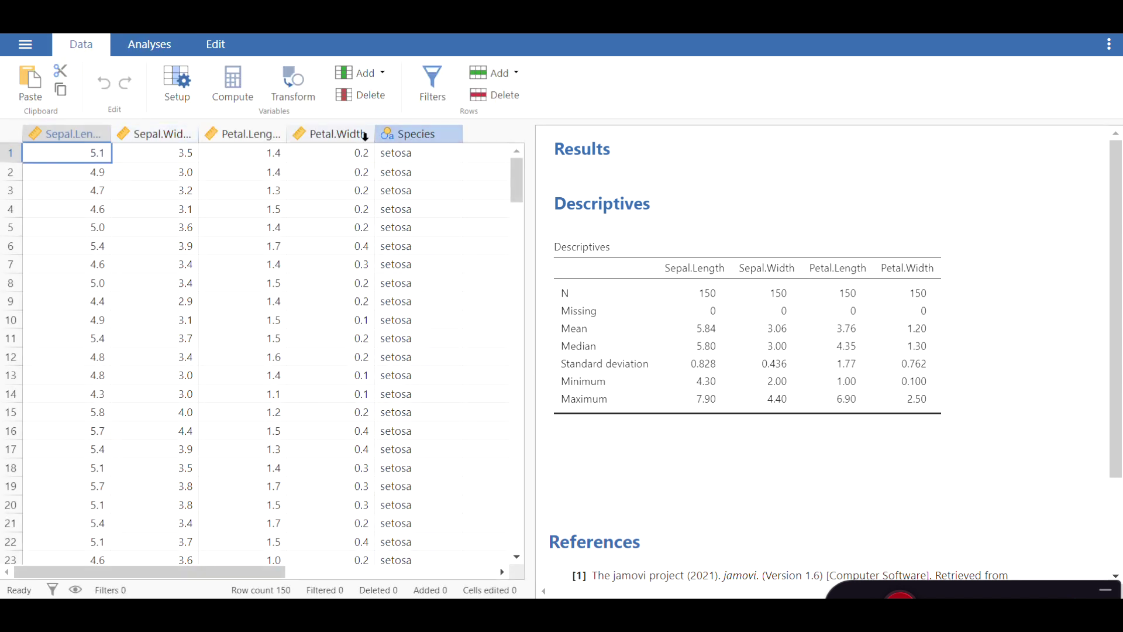
left_click(179, 106)
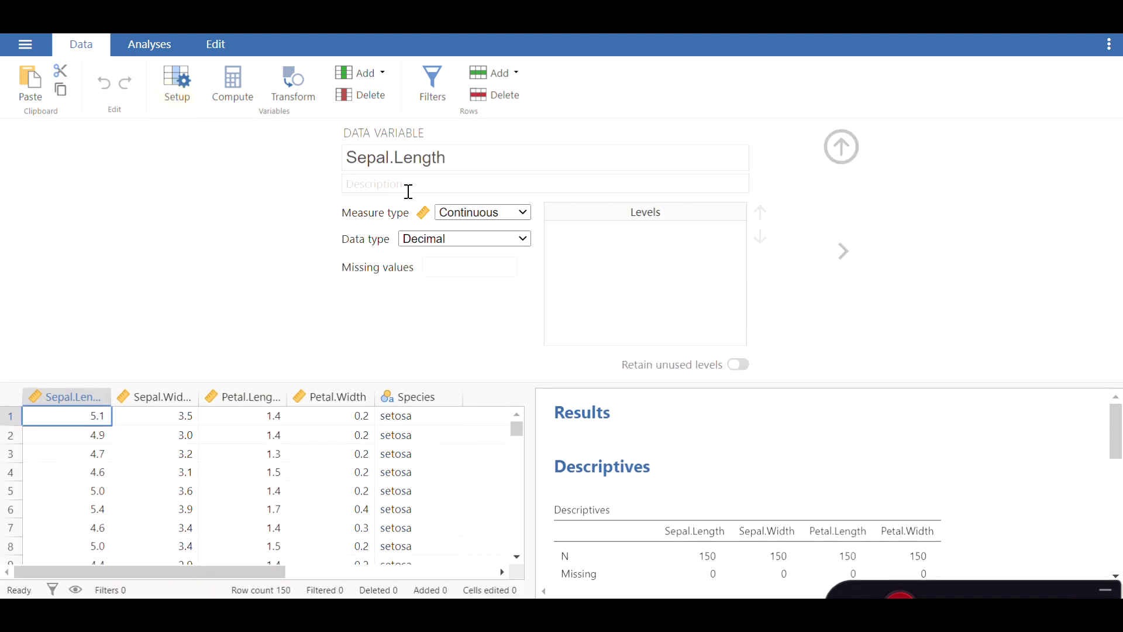
left_click(429, 403)
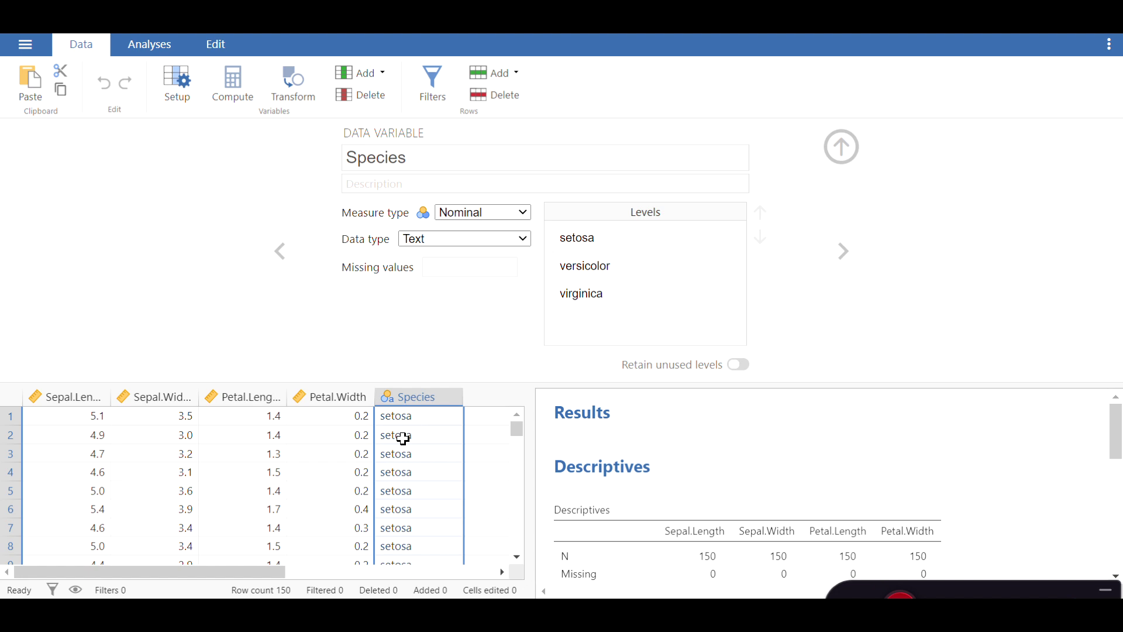
scroll(412, 439, "down", 14)
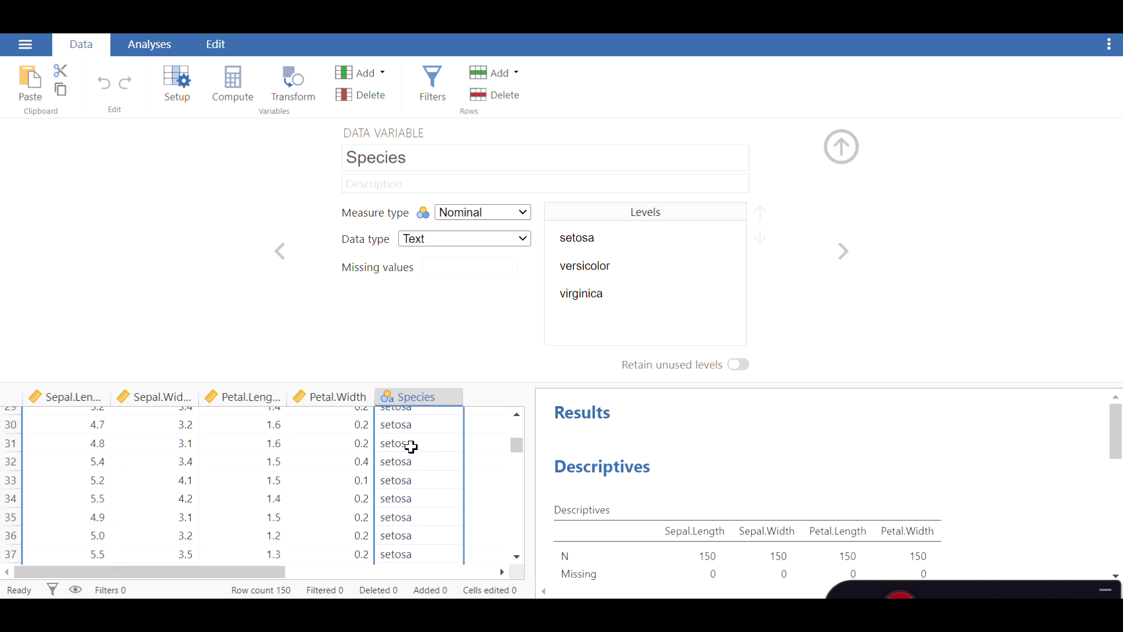
scroll(411, 456, "down", 3)
scroll(412, 468, "up", 5)
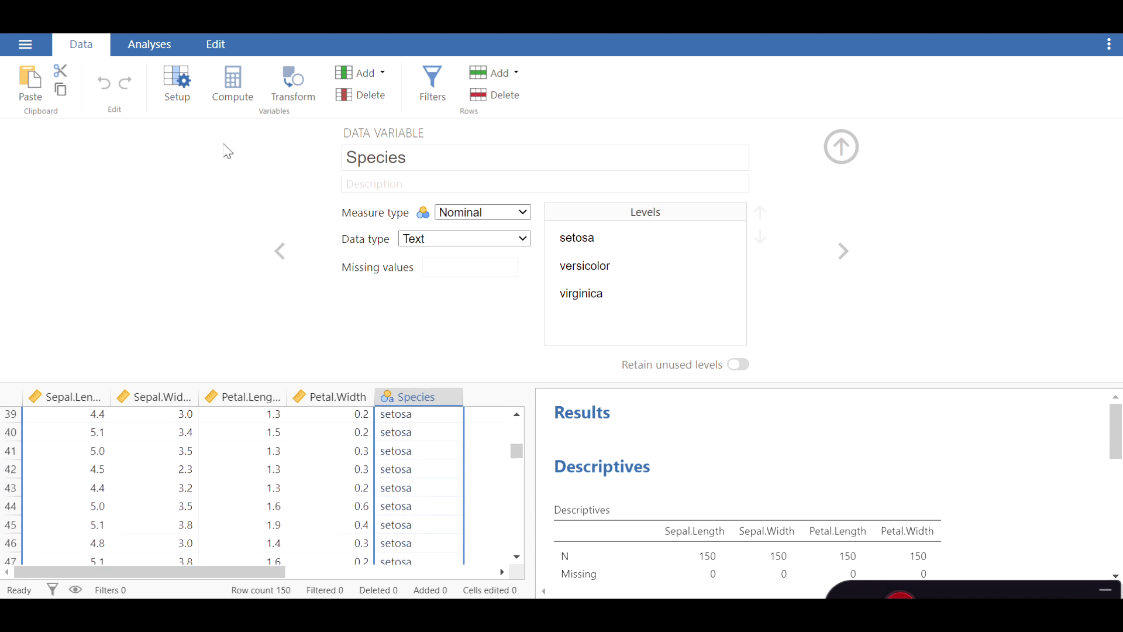
Reopen the existing Descriptives analysis and split it by Species
left_click(153, 51)
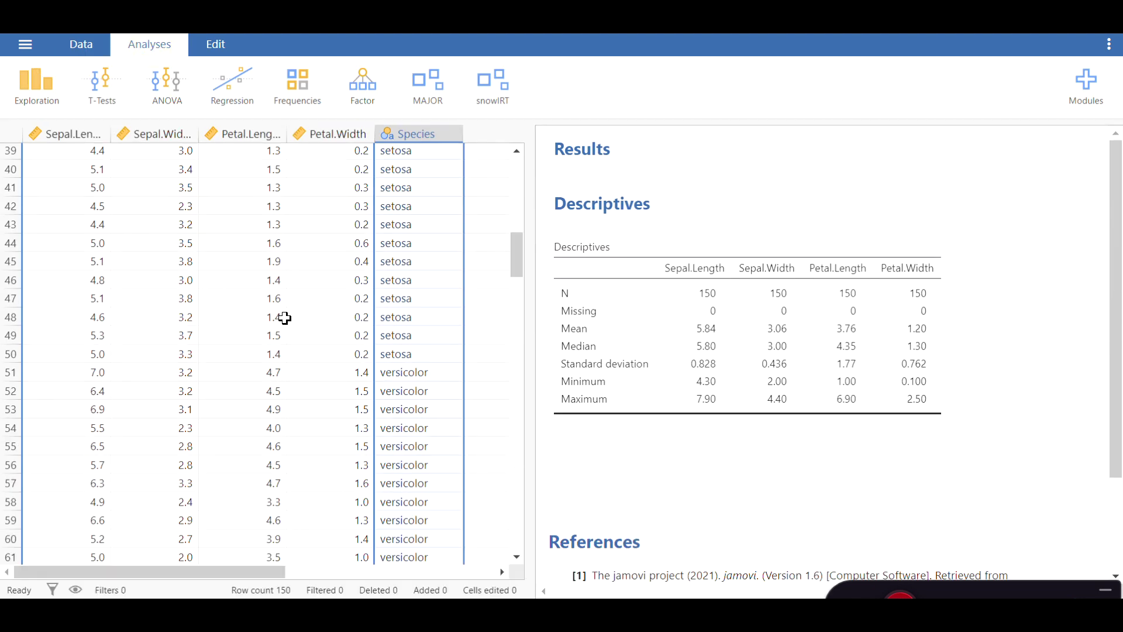
left_click(621, 357)
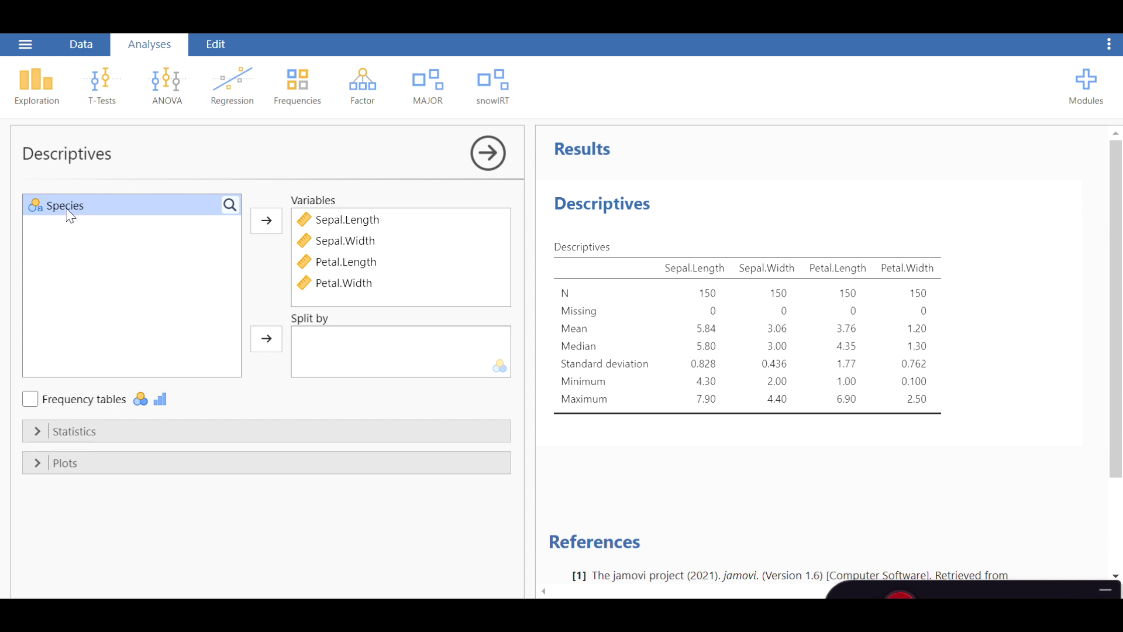
left_click_drag(86, 208, 336, 342)
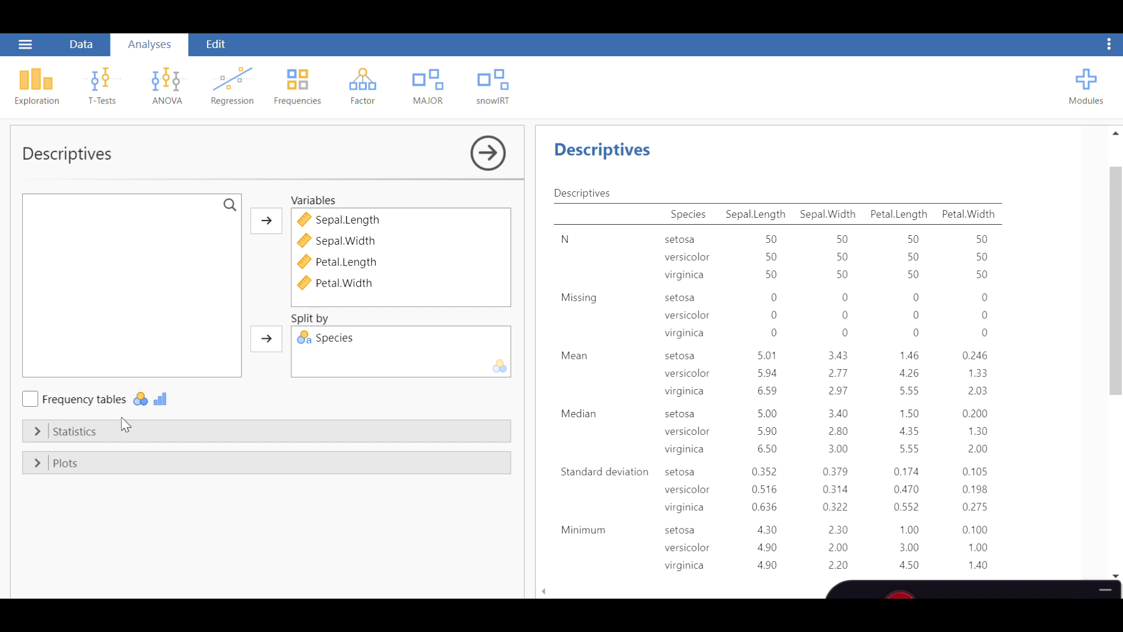
Add skewness and kurtosis to the descriptive statistics
left_click(106, 432)
scroll(187, 370, "down", 3)
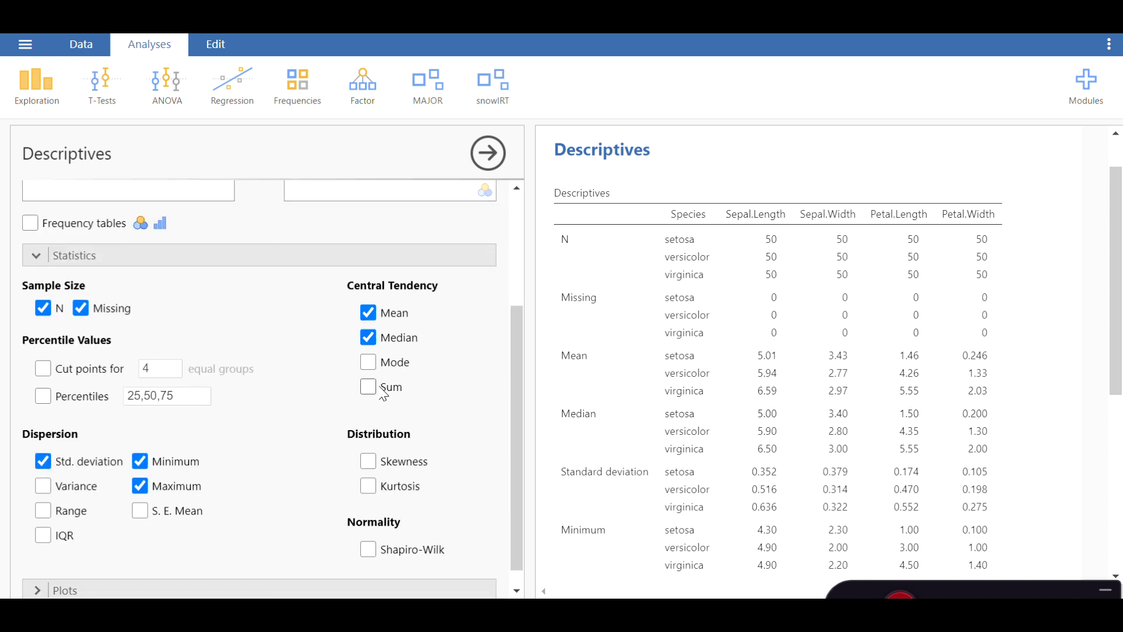
left_click(368, 460)
left_click(368, 486)
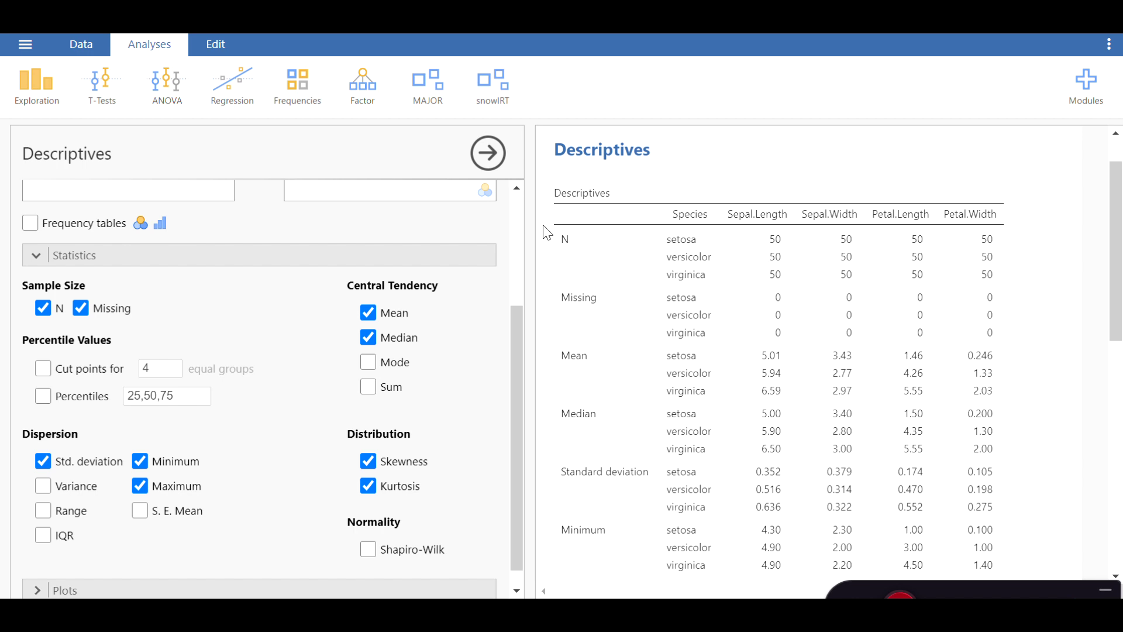
Add histograms with density curves for the iris measurements
scroll(583, 274, "down", 2)
scroll(585, 269, "up", 2)
scroll(295, 404, "down", 1)
left_click(220, 572)
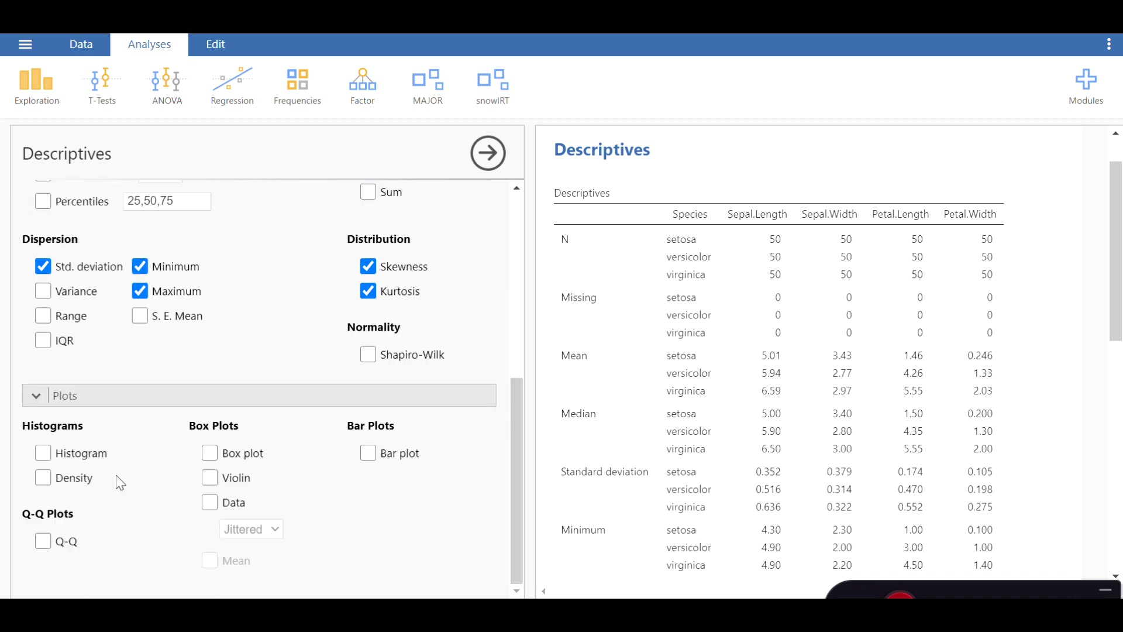
left_click(43, 453)
left_click(42, 477)
Compare the three species' distributions in the Sepal.Length, Sepal.Width, Petal.Length and Petal.Width histograms
scroll(866, 421, "down", 10)
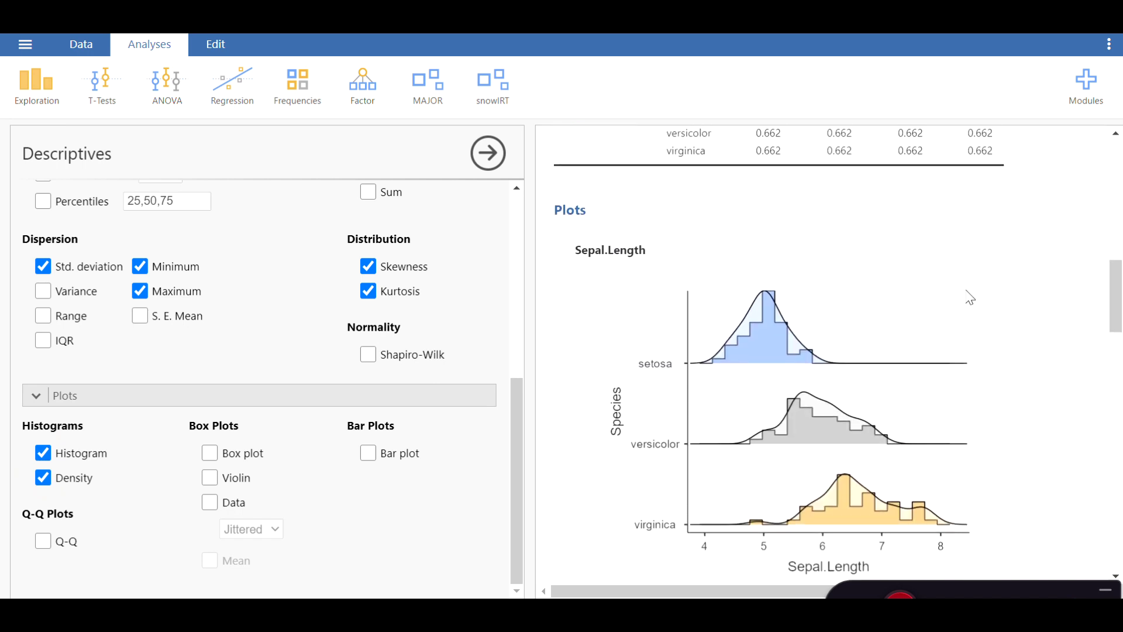
scroll(952, 304, "down", 2)
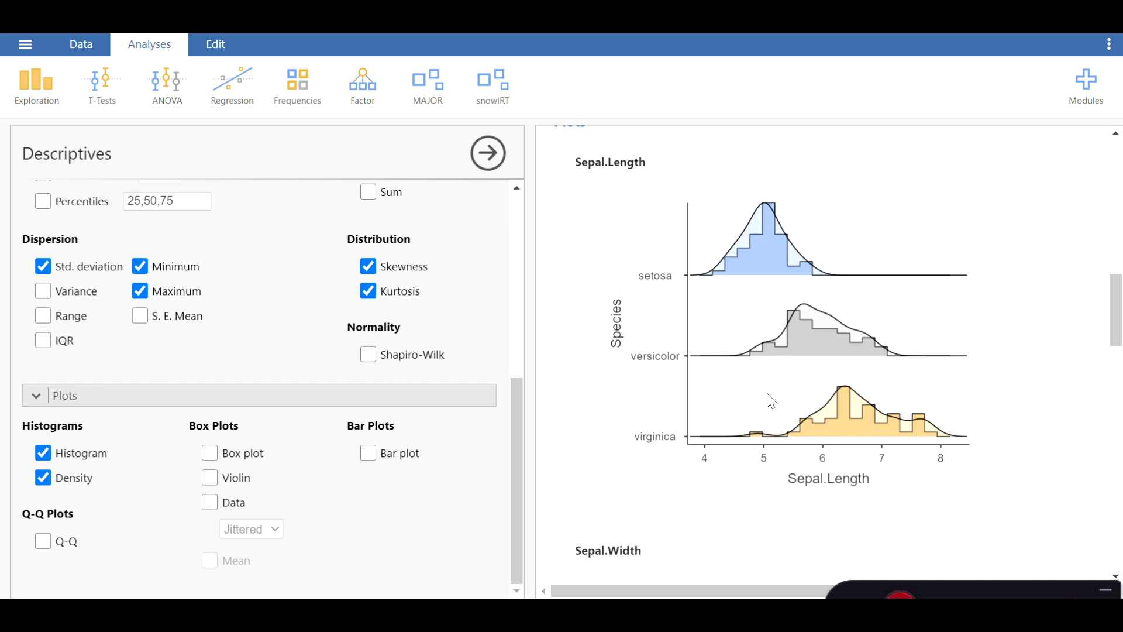
scroll(816, 430, "down", 5)
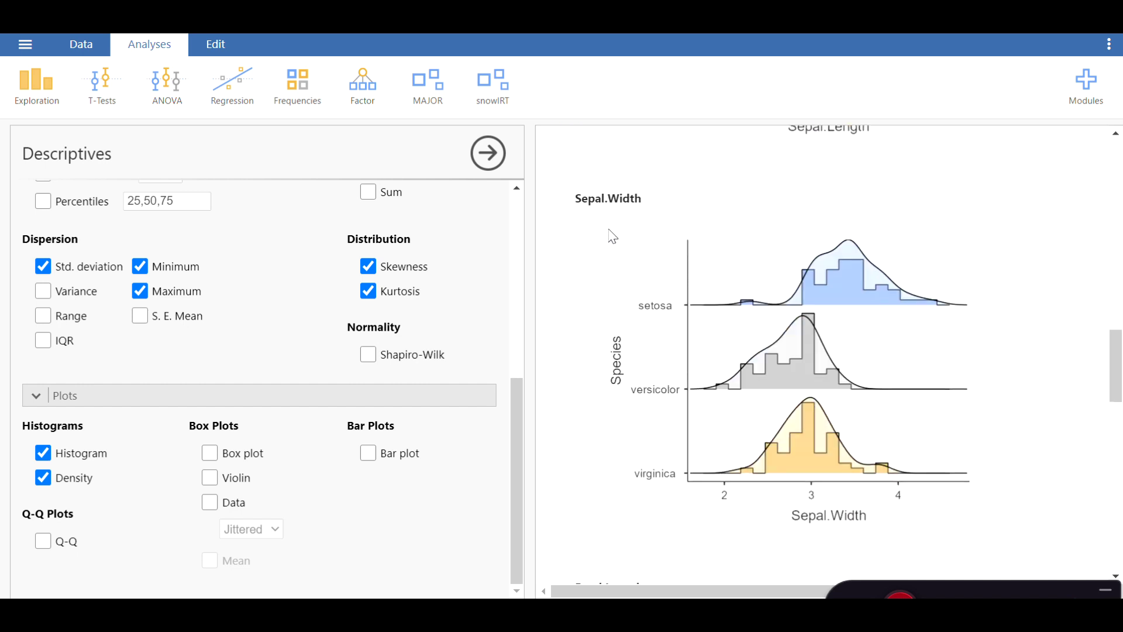
scroll(728, 246, "up", 5)
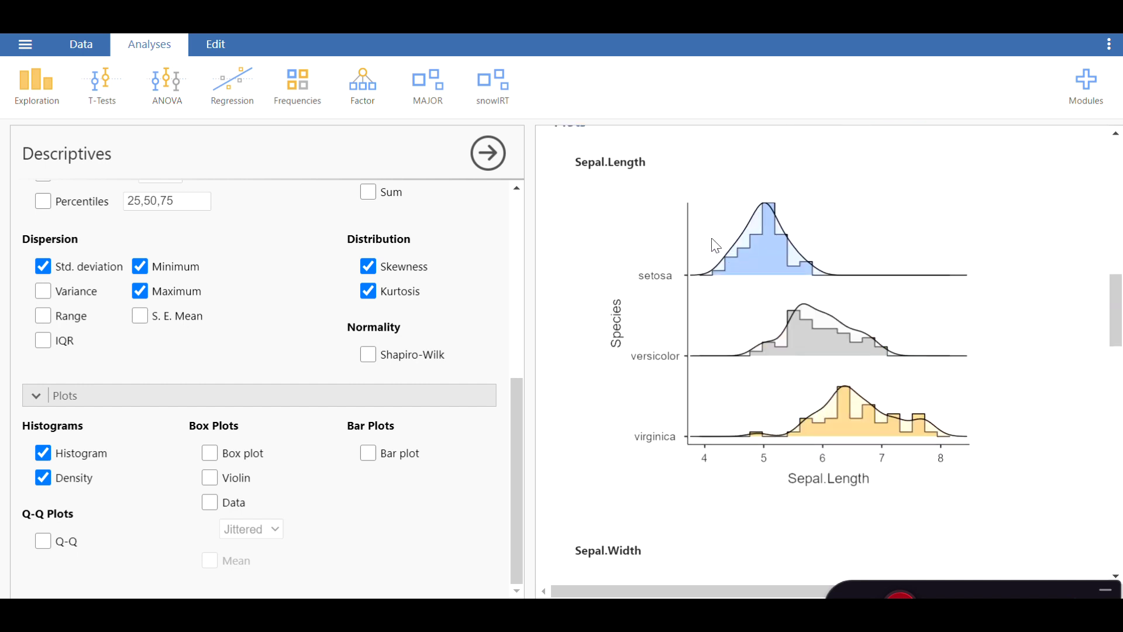
scroll(848, 335, "down", 5)
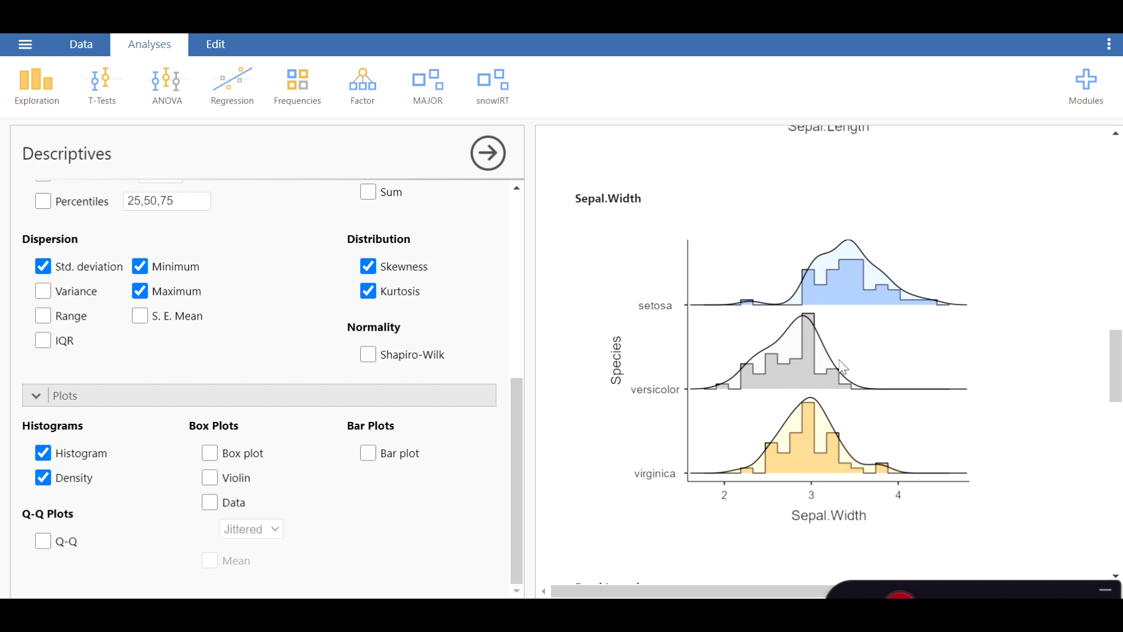
scroll(843, 367, "down", 1)
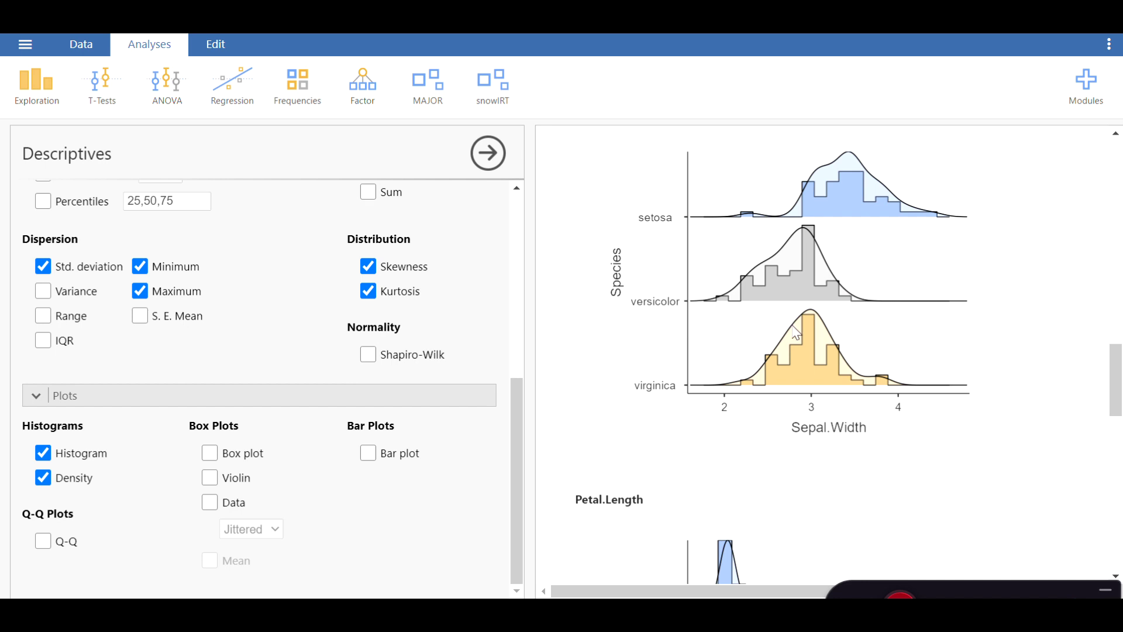
scroll(822, 310, "down", 3)
scroll(822, 310, "down", 1)
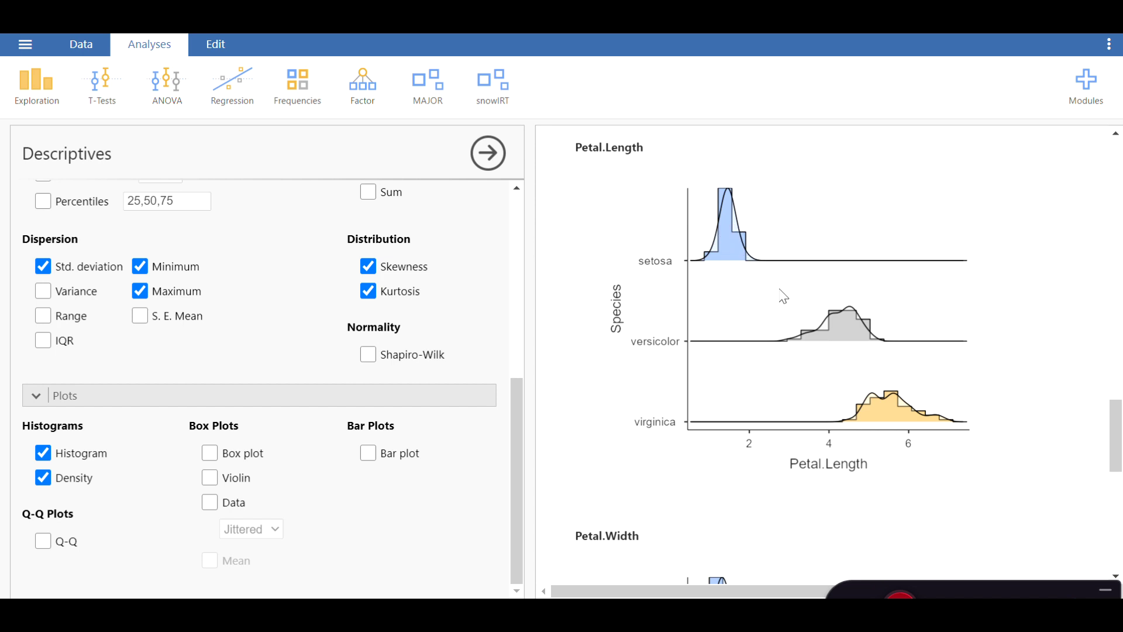
scroll(889, 434, "down", 5)
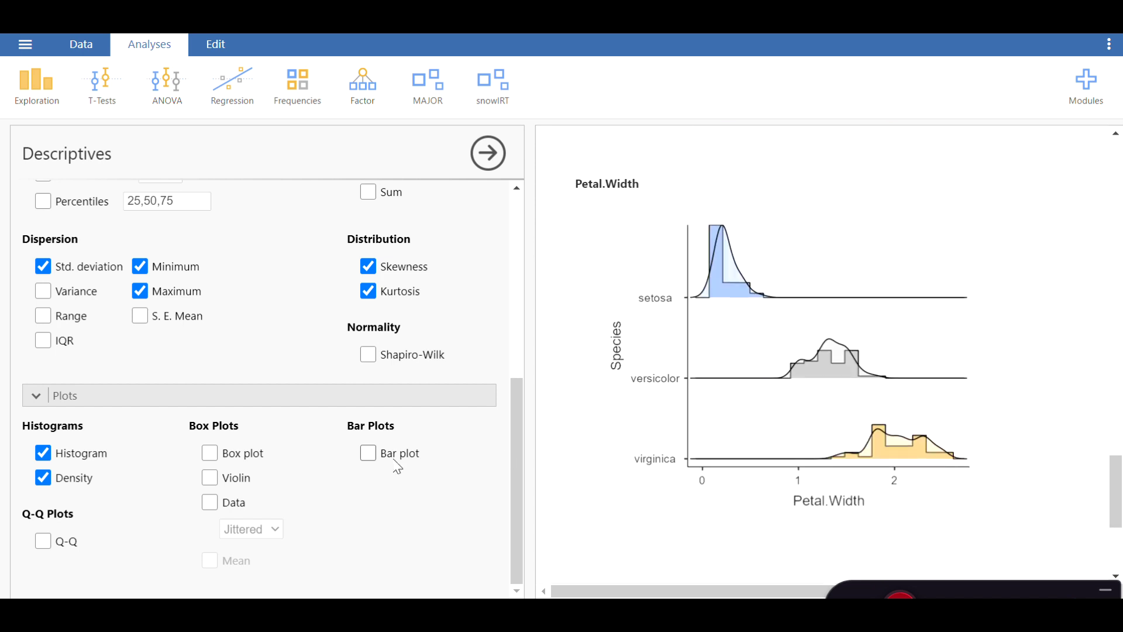
Add box plots with violin outlines, jittered data points and mean markers
left_click(209, 454)
left_click(209, 478)
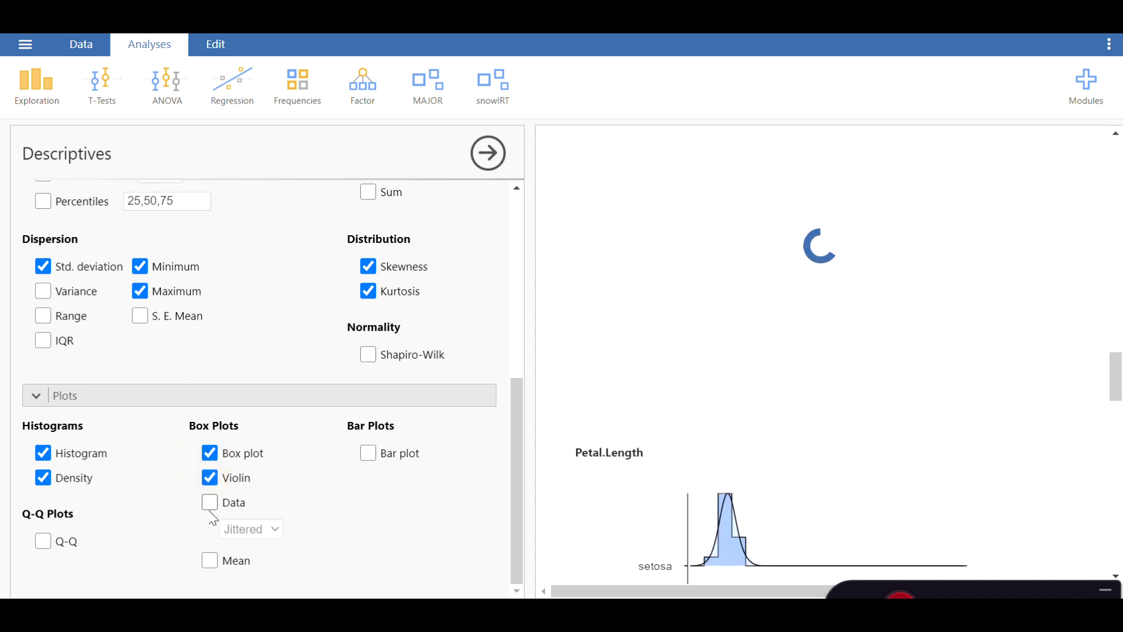
left_click(209, 501)
left_click(208, 561)
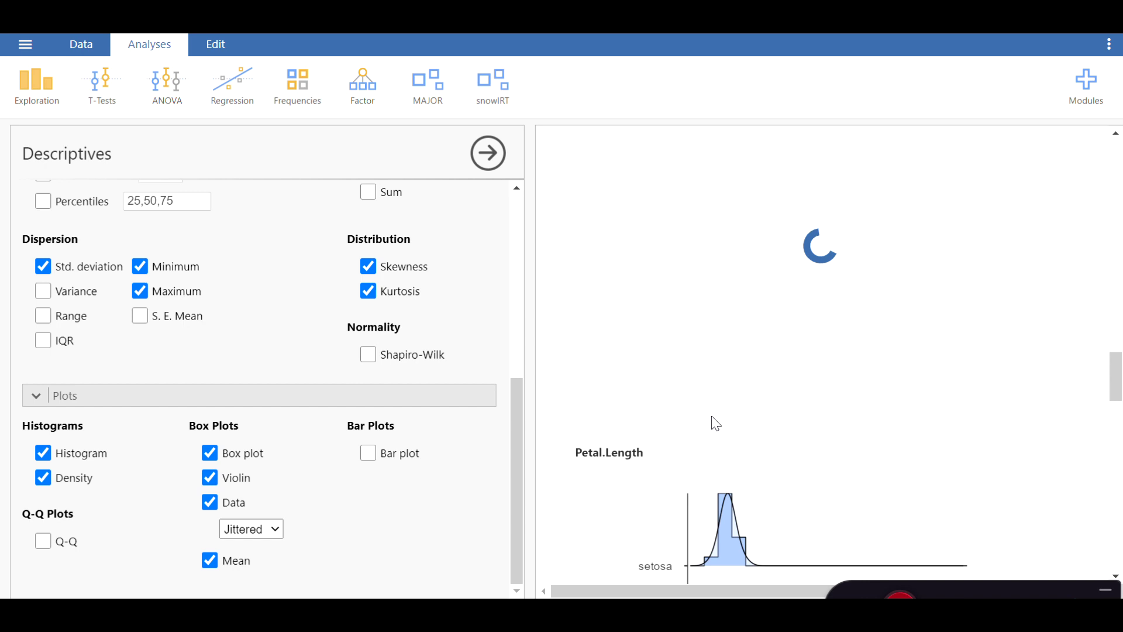
Compare the species in the Sepal.Width box plot and return to the descriptives table at the start of the results
scroll(987, 358, "up", 2)
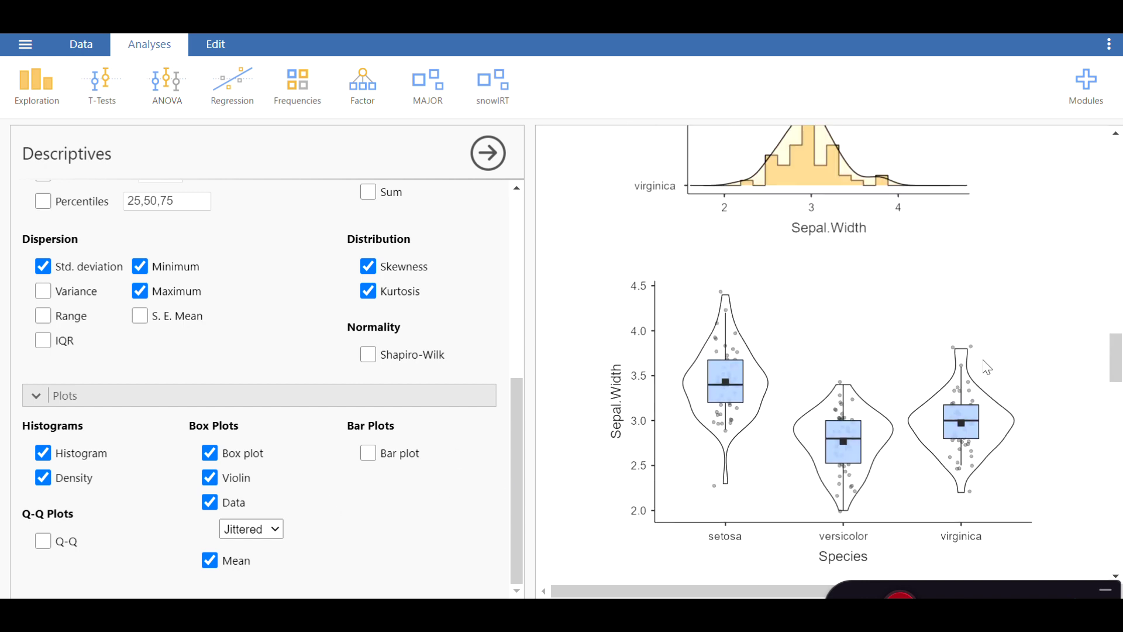
scroll(987, 367, "down", 2)
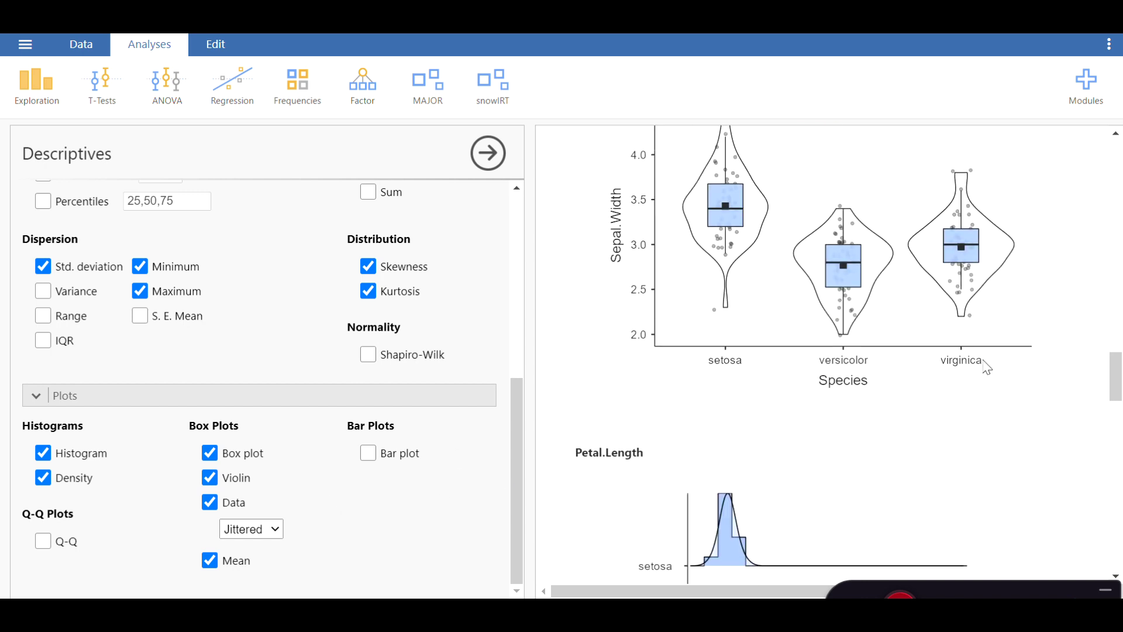
scroll(994, 372, "up", 2)
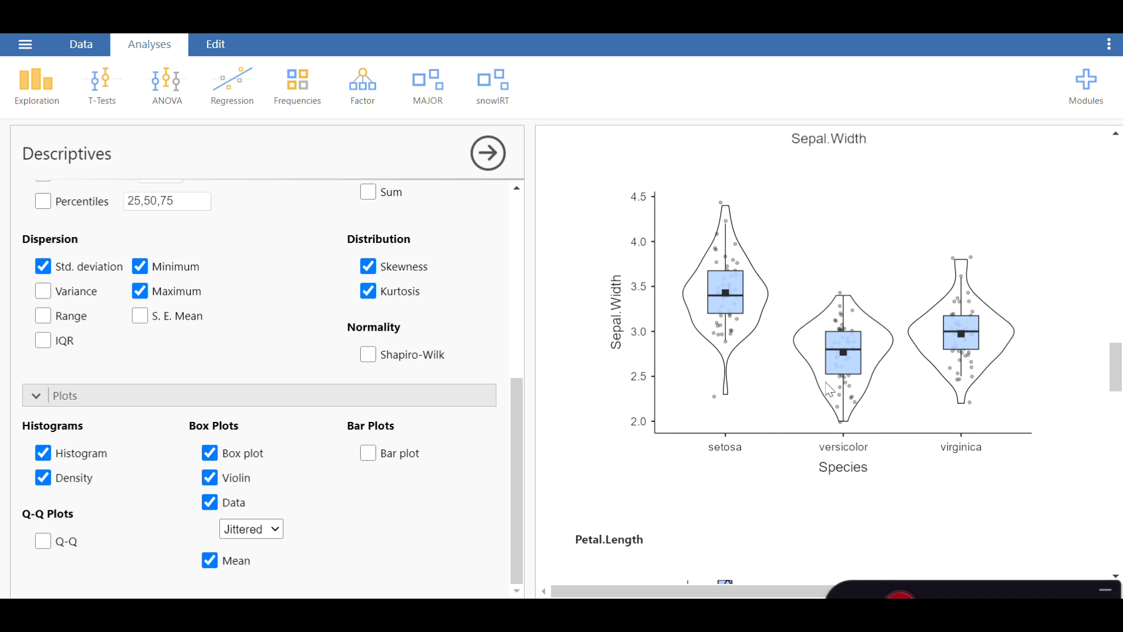
scroll(793, 296, "down", 2)
scroll(928, 396, "down", 2)
scroll(927, 396, "up", 4)
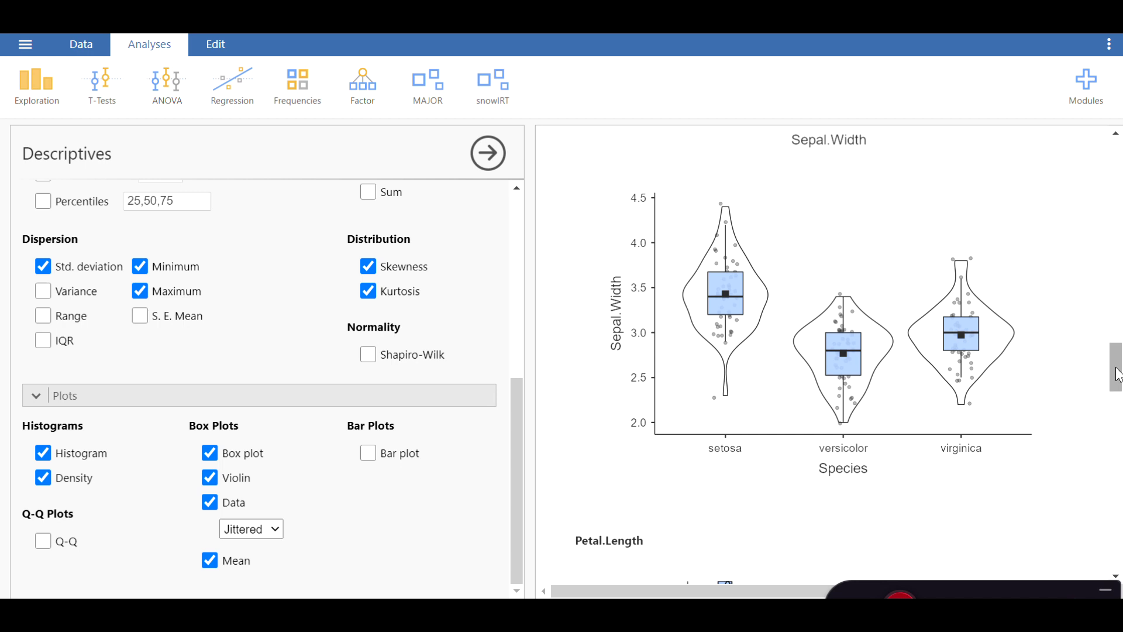
left_click_drag(1117, 374, 1103, 193)
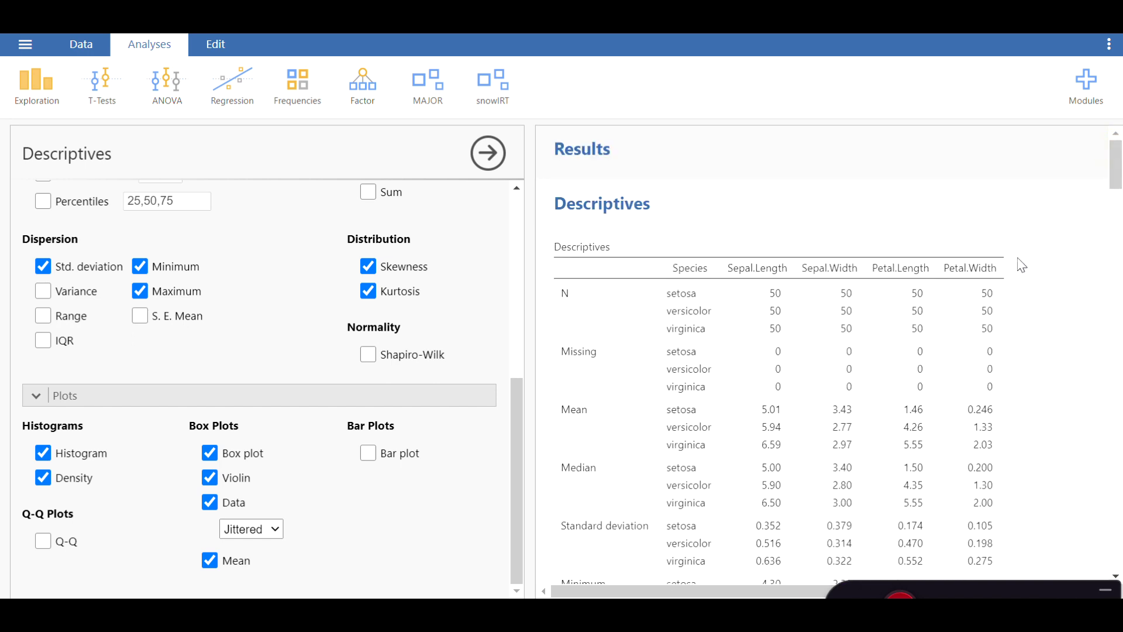